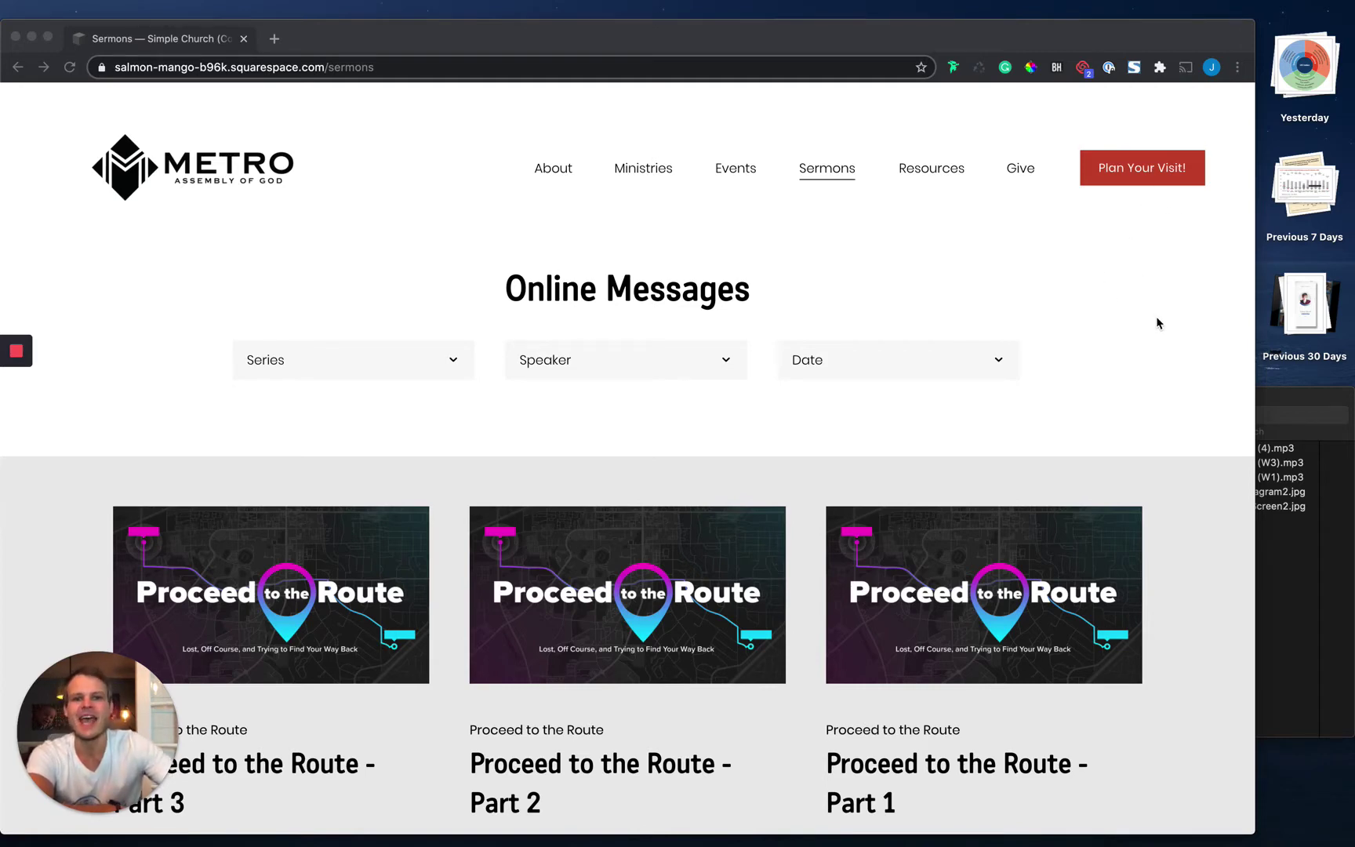
# Browse the Sermons page preview and open the 'Proceed to the Route - Part 3' sermon
pyautogui.scroll(-3, 1156, 322)
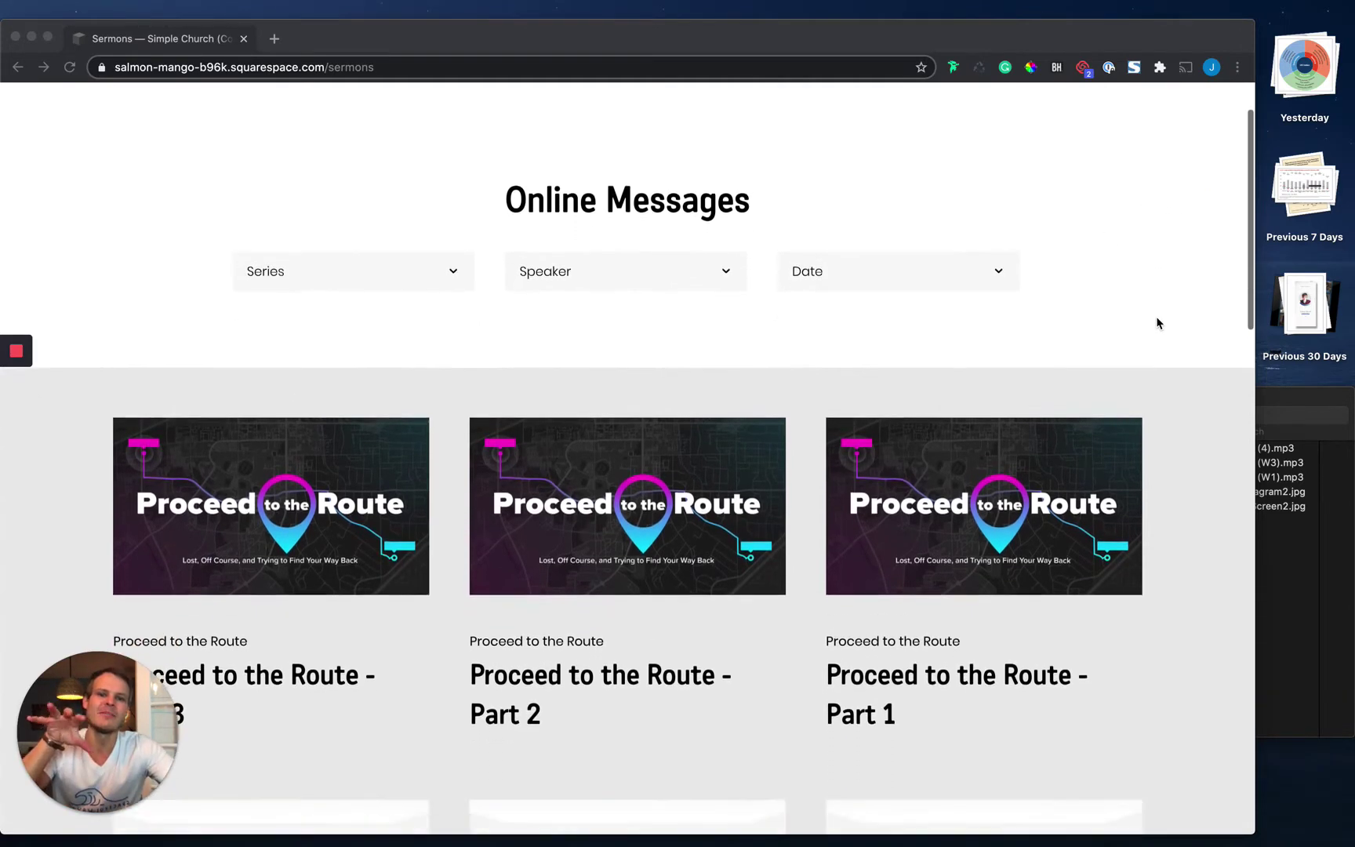
pyautogui.scroll(-5, 1150, 322)
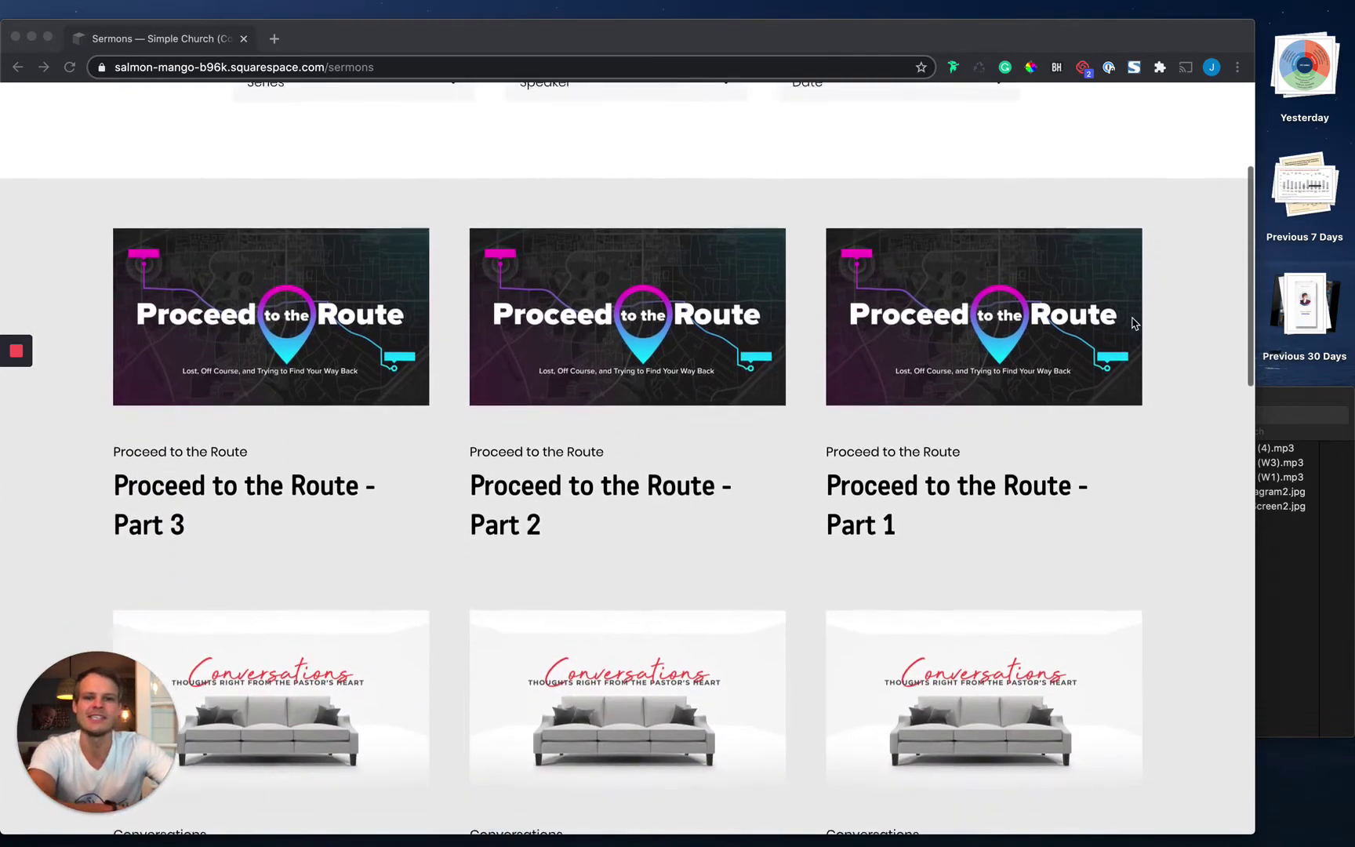
pyautogui.scroll(-12, 1132, 322)
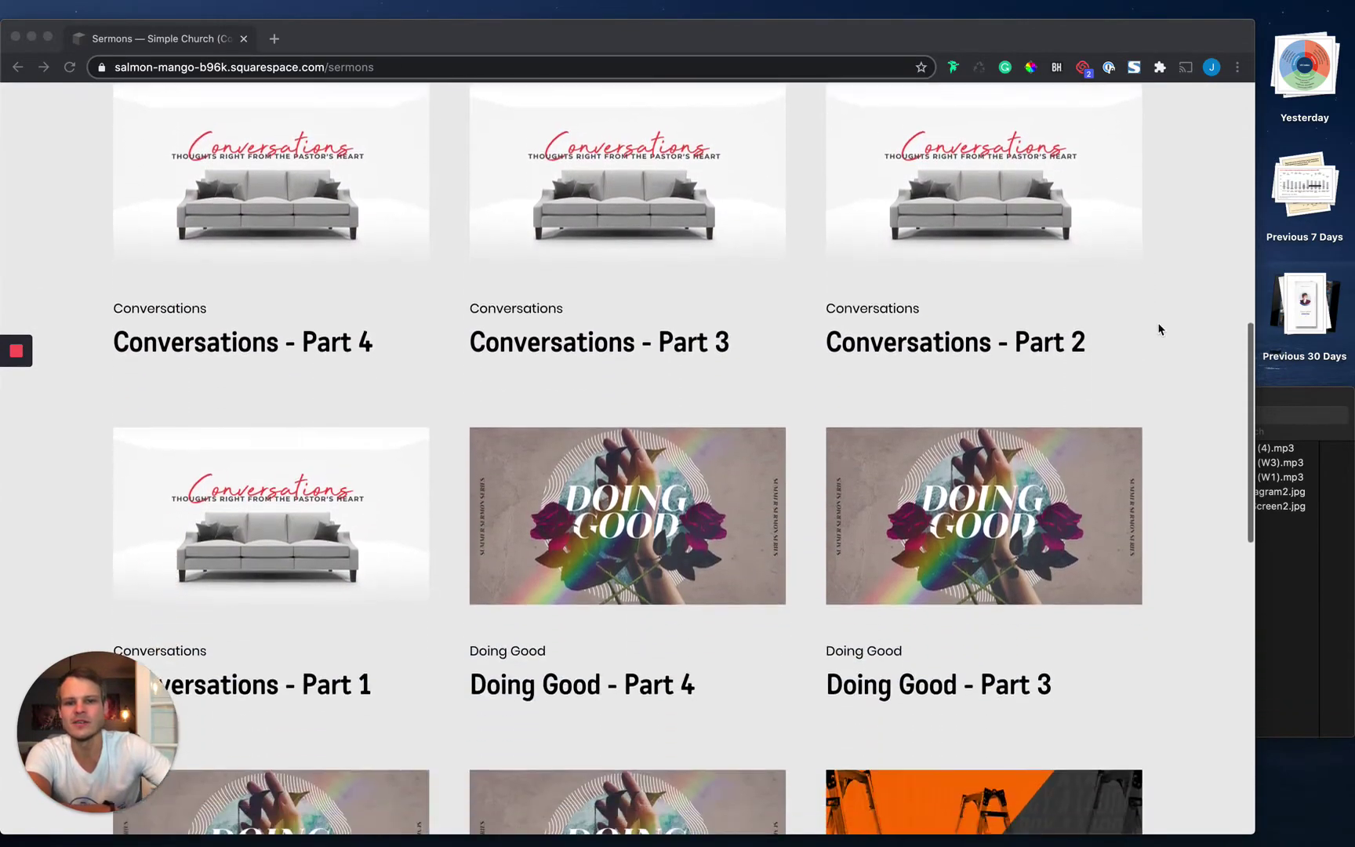
pyautogui.scroll(-15, 1156, 328)
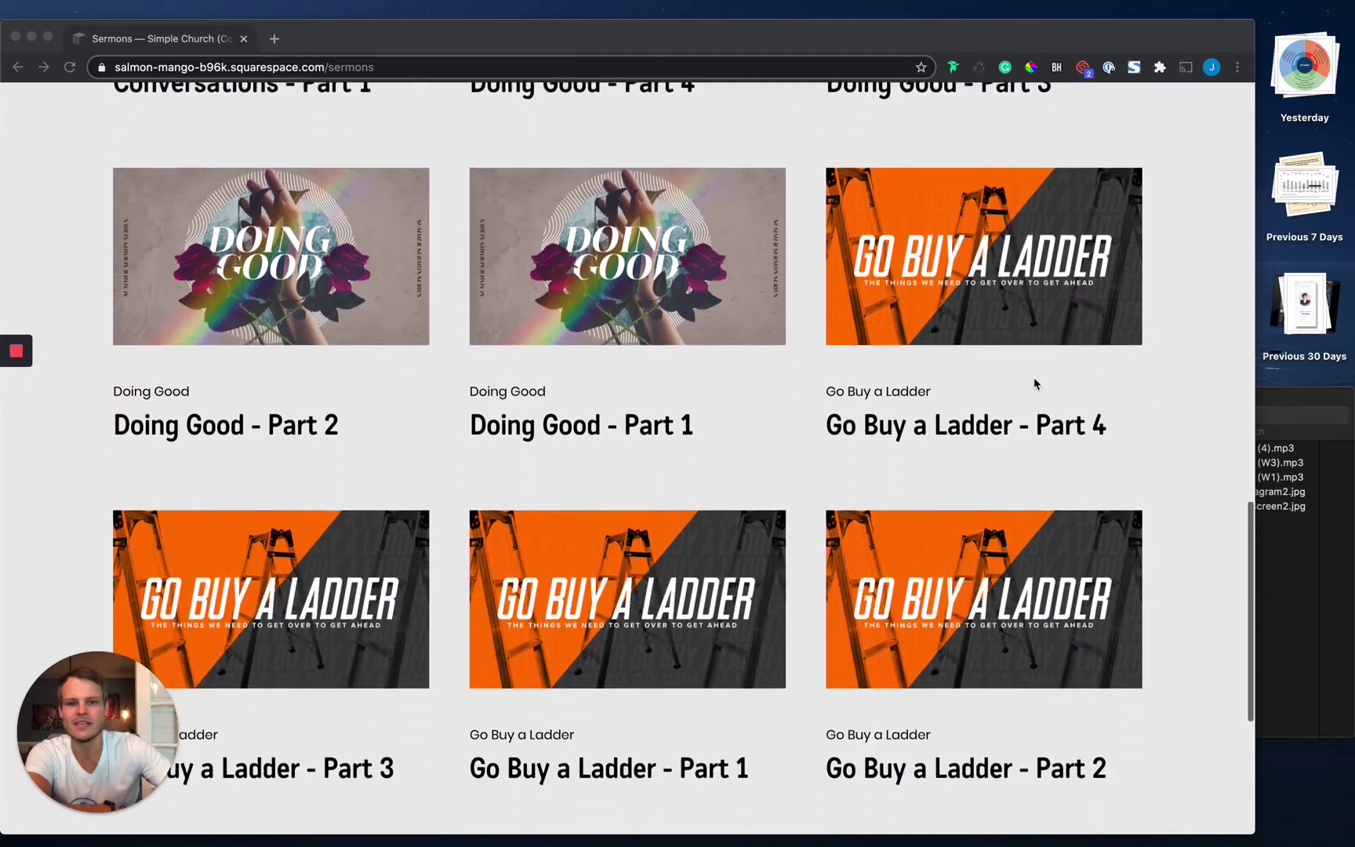
pyautogui.scroll(20, 1035, 383)
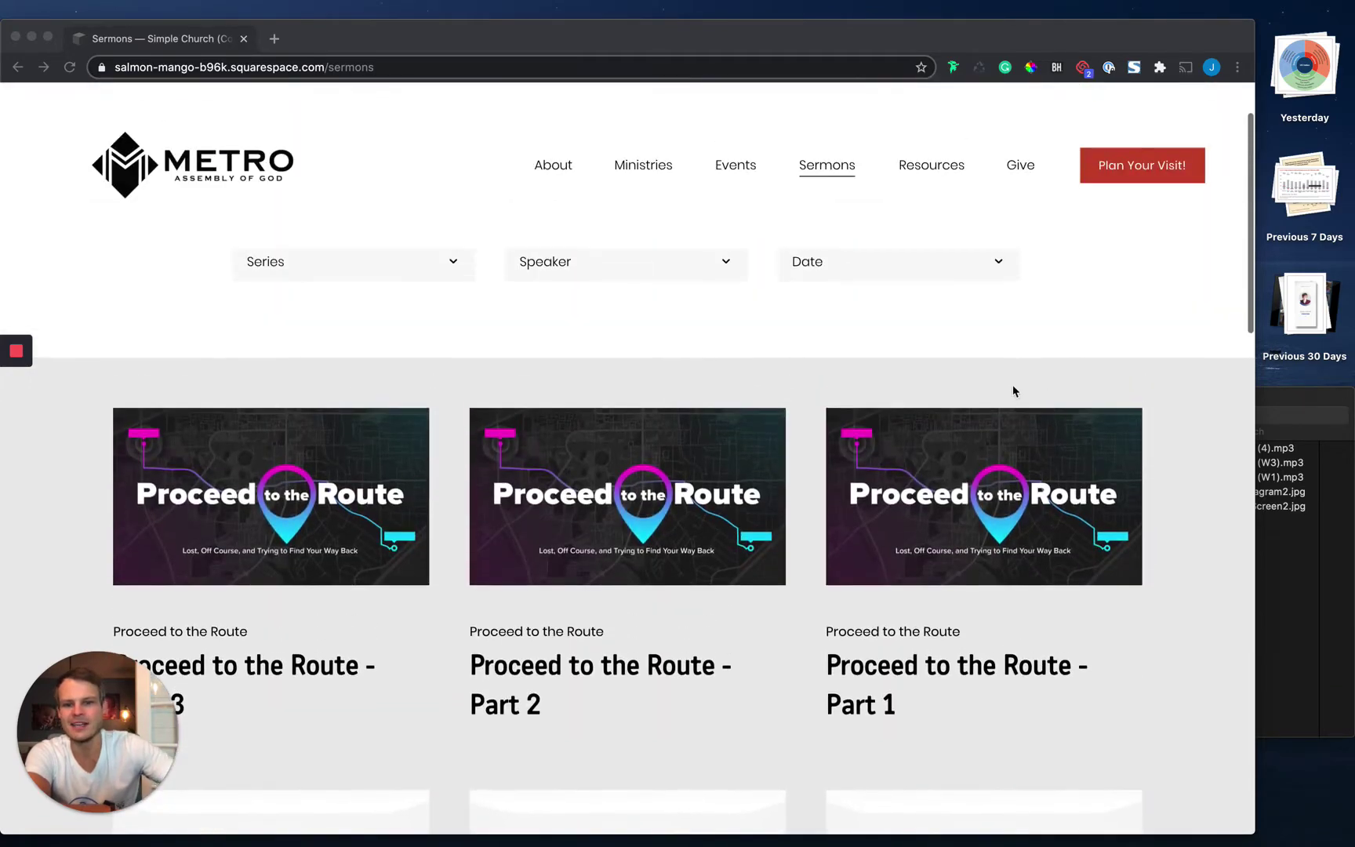
pyautogui.click(298, 518)
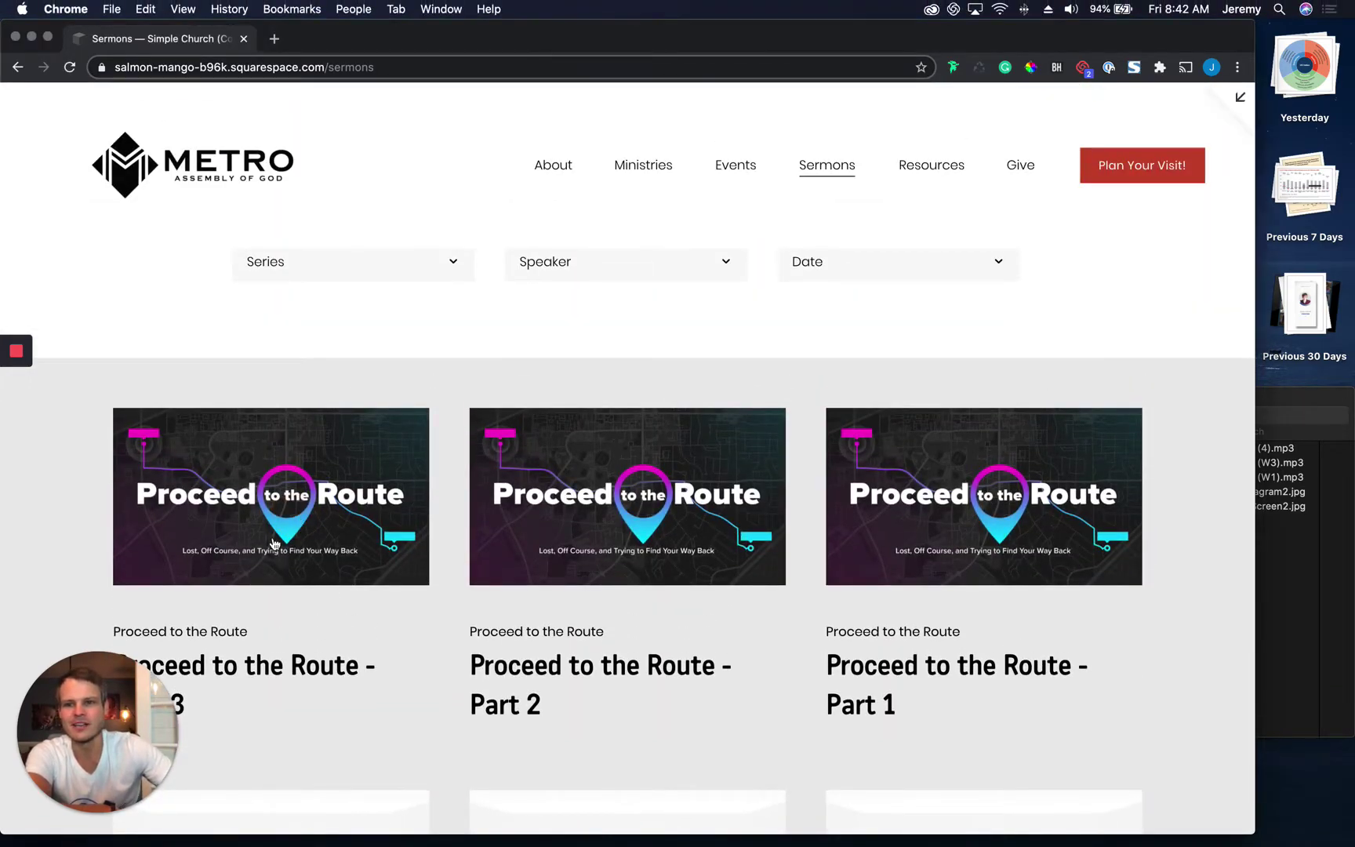
pyautogui.click(281, 527)
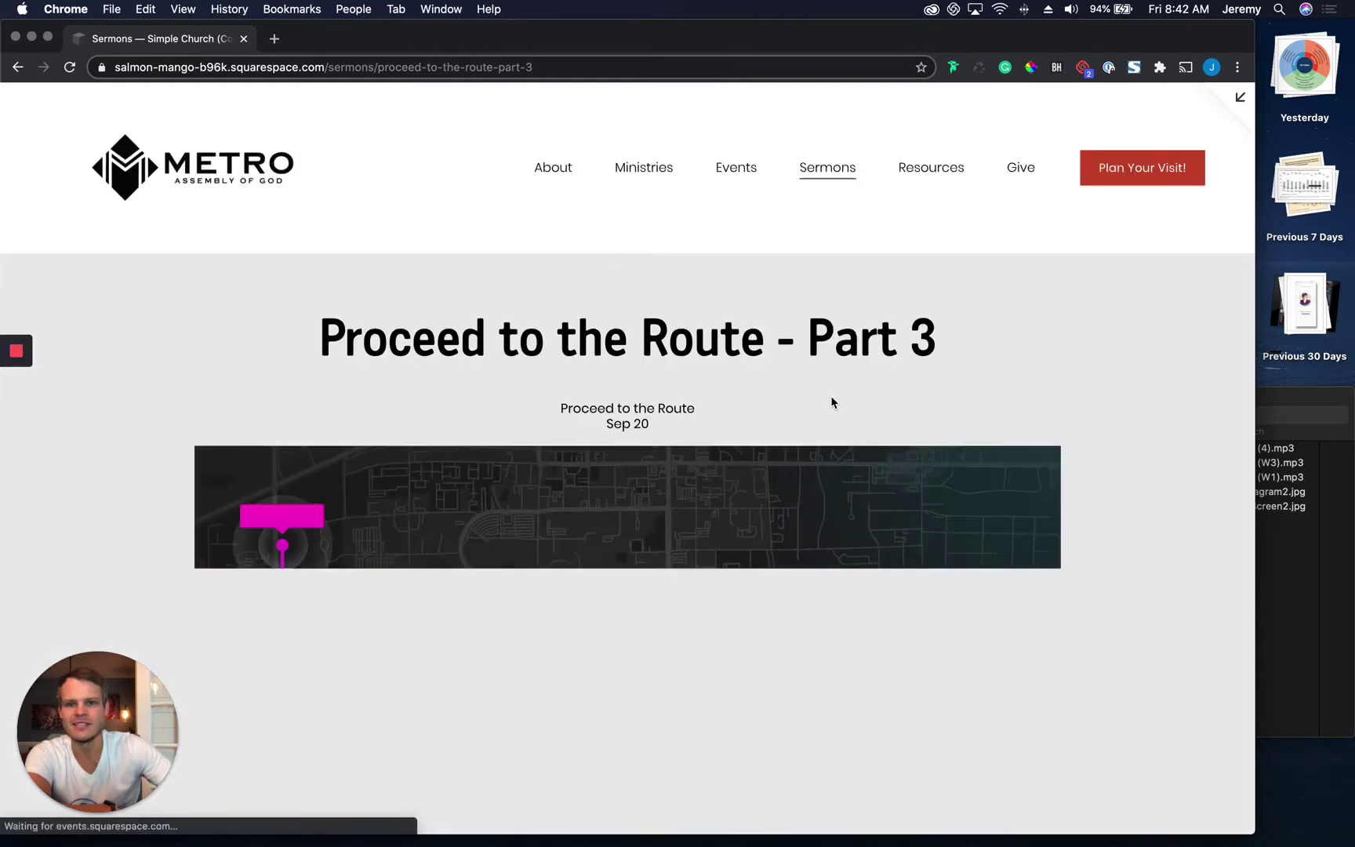
pyautogui.scroll(-10, 955, 431)
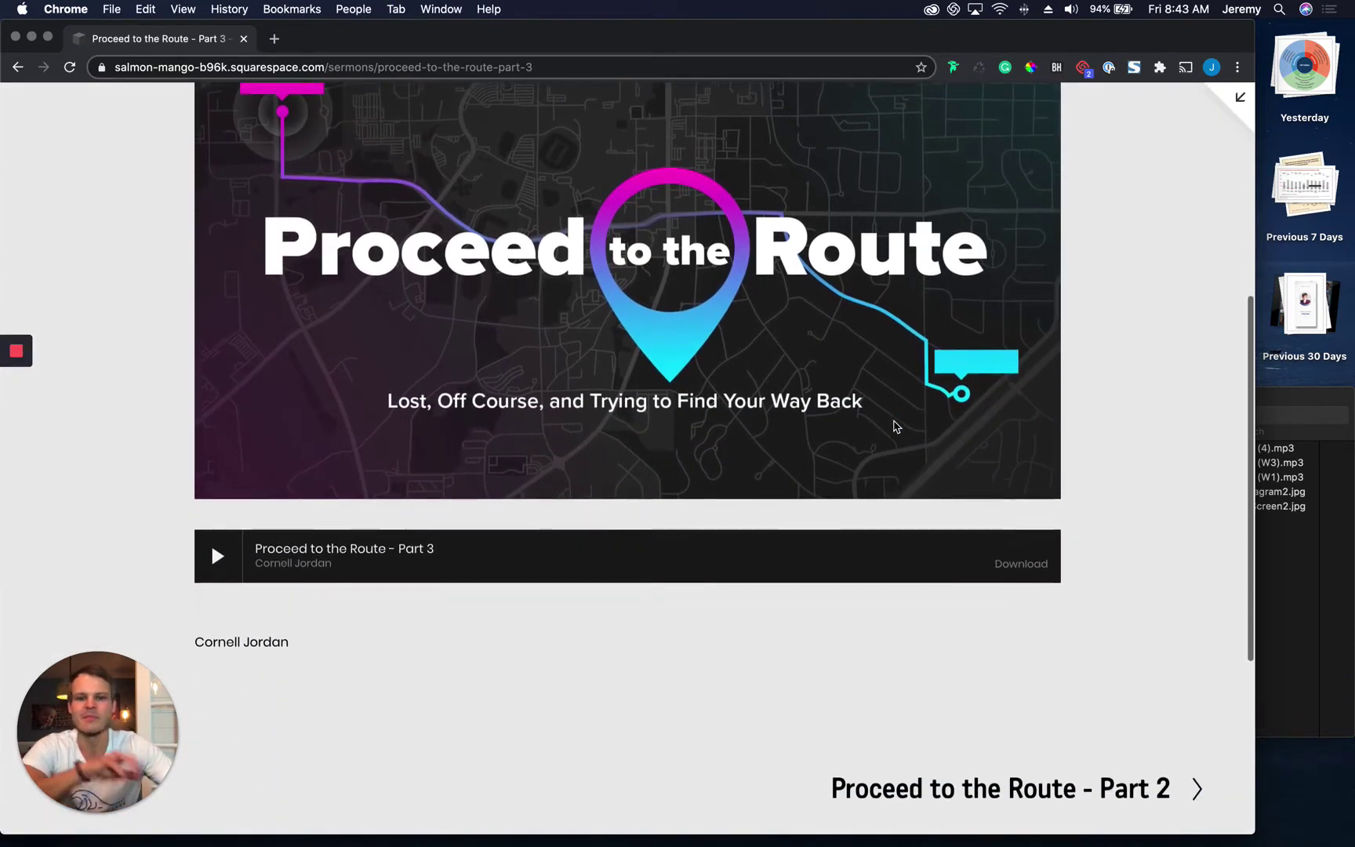
pyautogui.scroll(8, 896, 427)
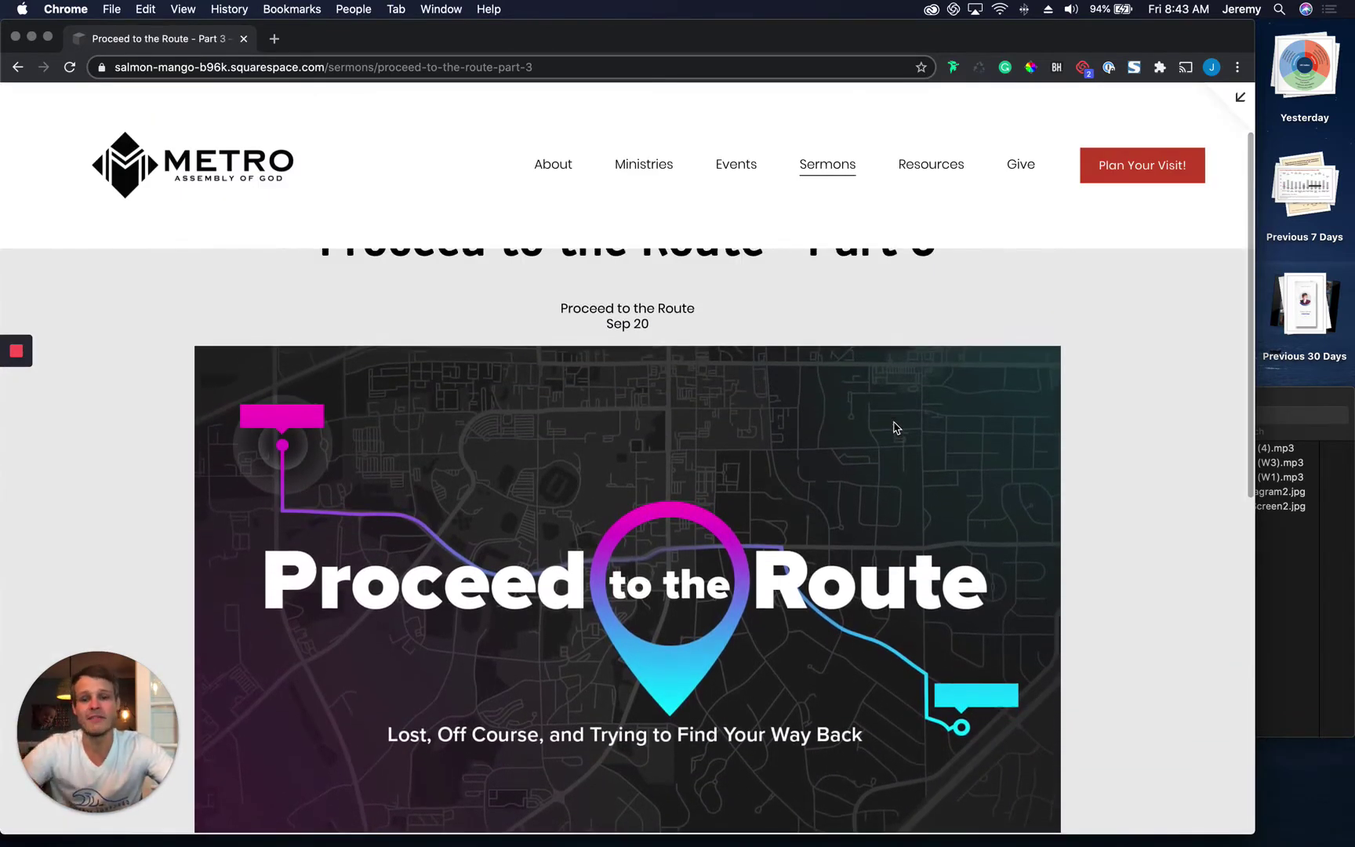
pyautogui.scroll(-9, 446, 527)
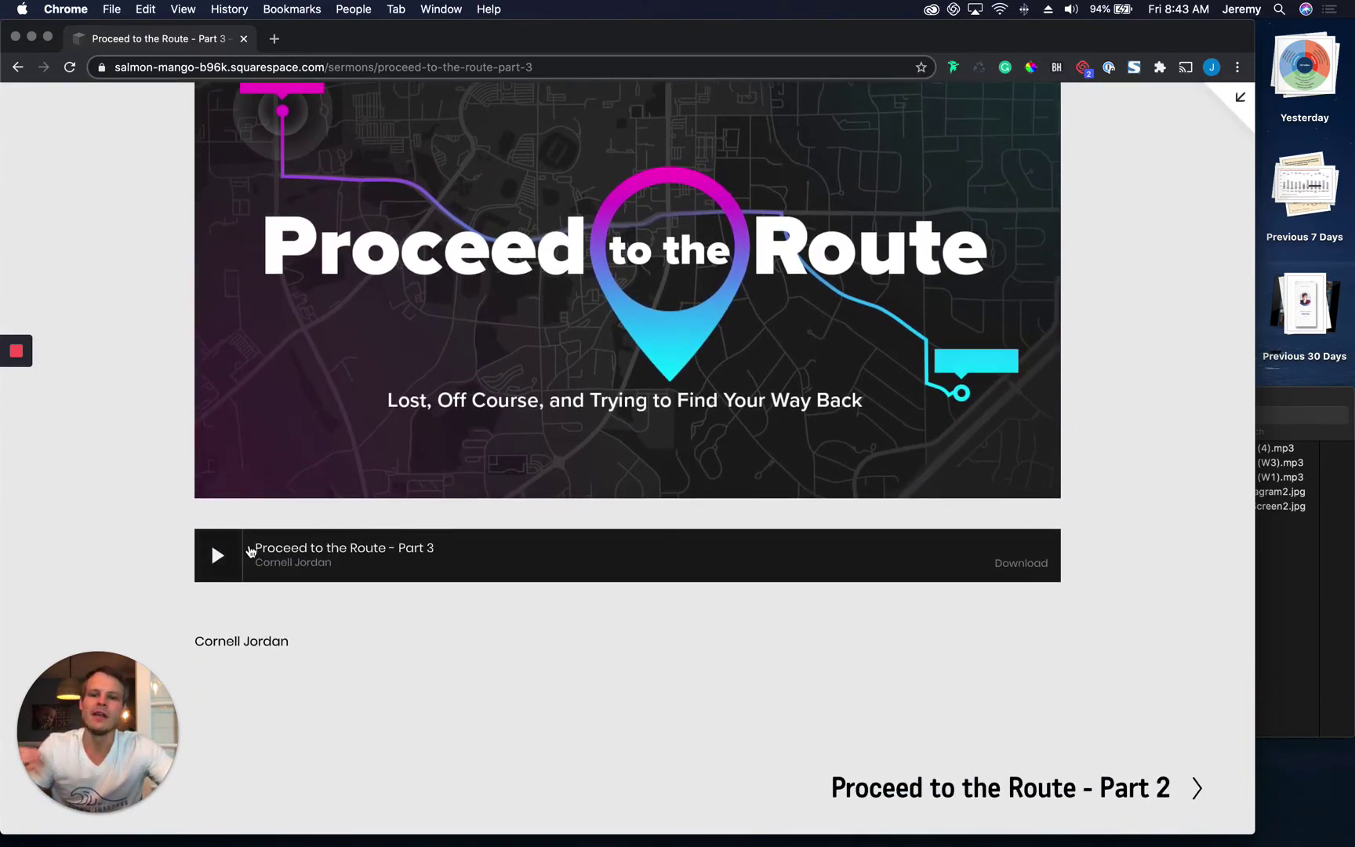
pyautogui.scroll(11, 855, 553)
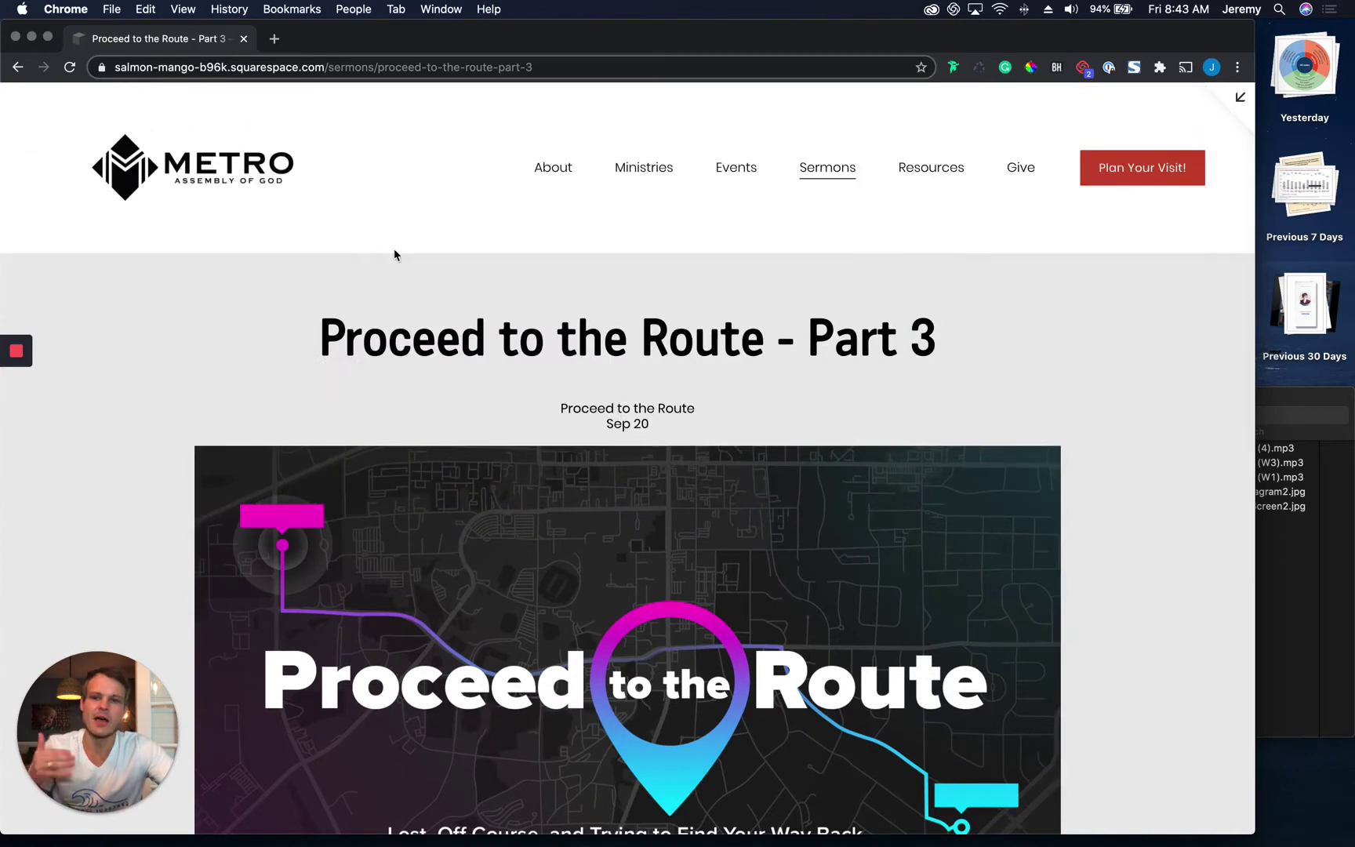
# Return to the Sermons listing and check its series, speaker and date filter lists
pyautogui.click(830, 172)
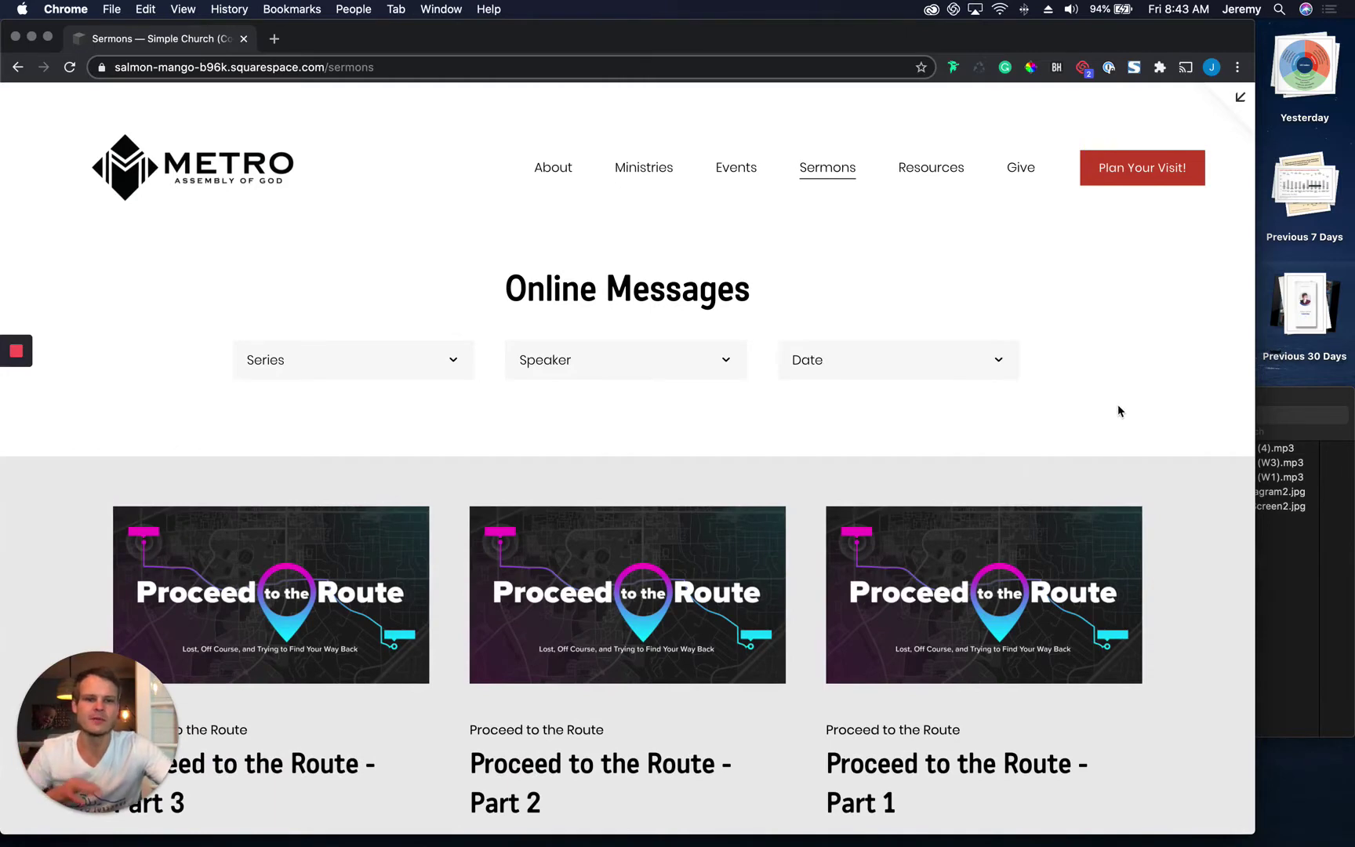
pyautogui.click(453, 362)
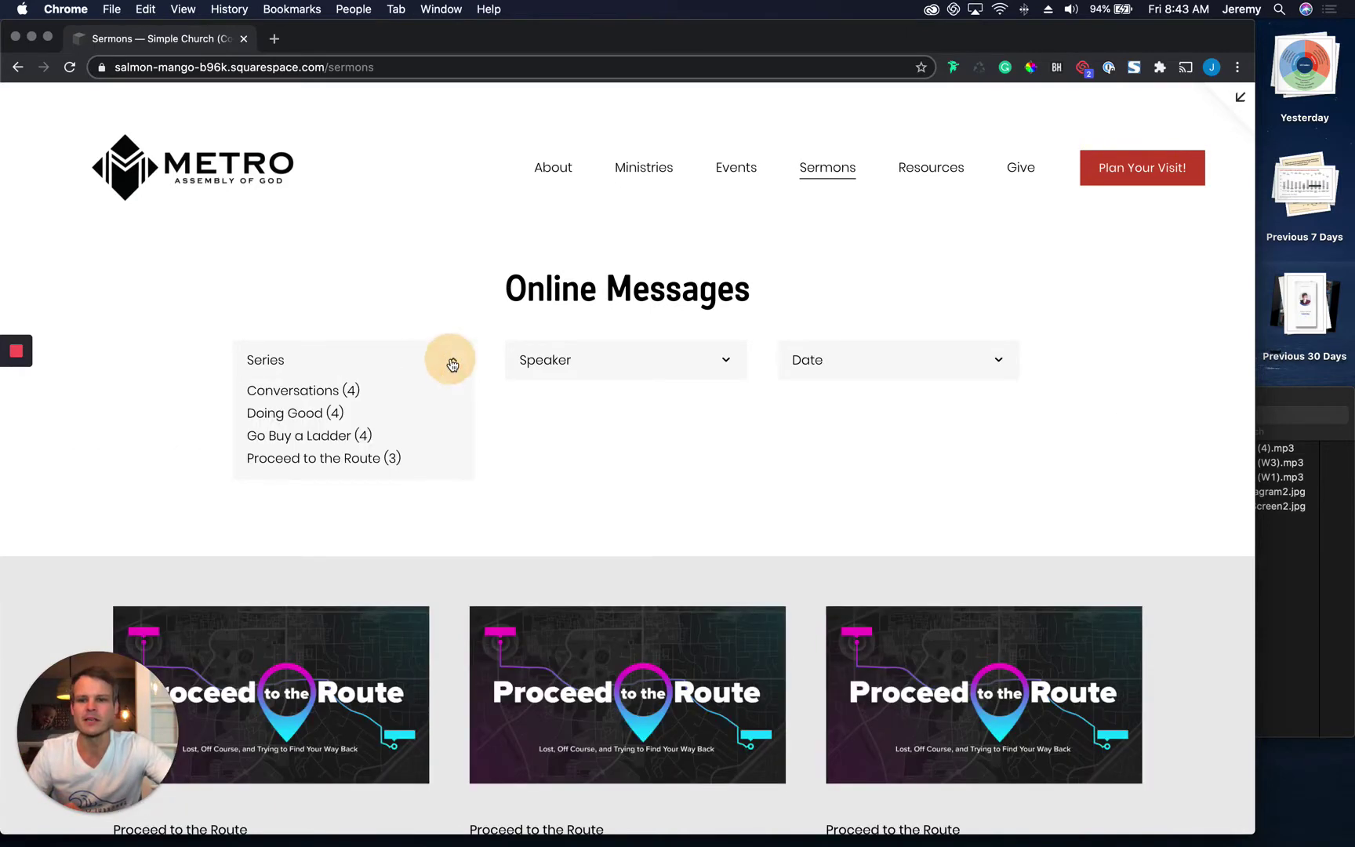
pyautogui.click(451, 360)
pyautogui.click(724, 365)
pyautogui.click(721, 362)
pyautogui.click(928, 365)
pyautogui.click(933, 369)
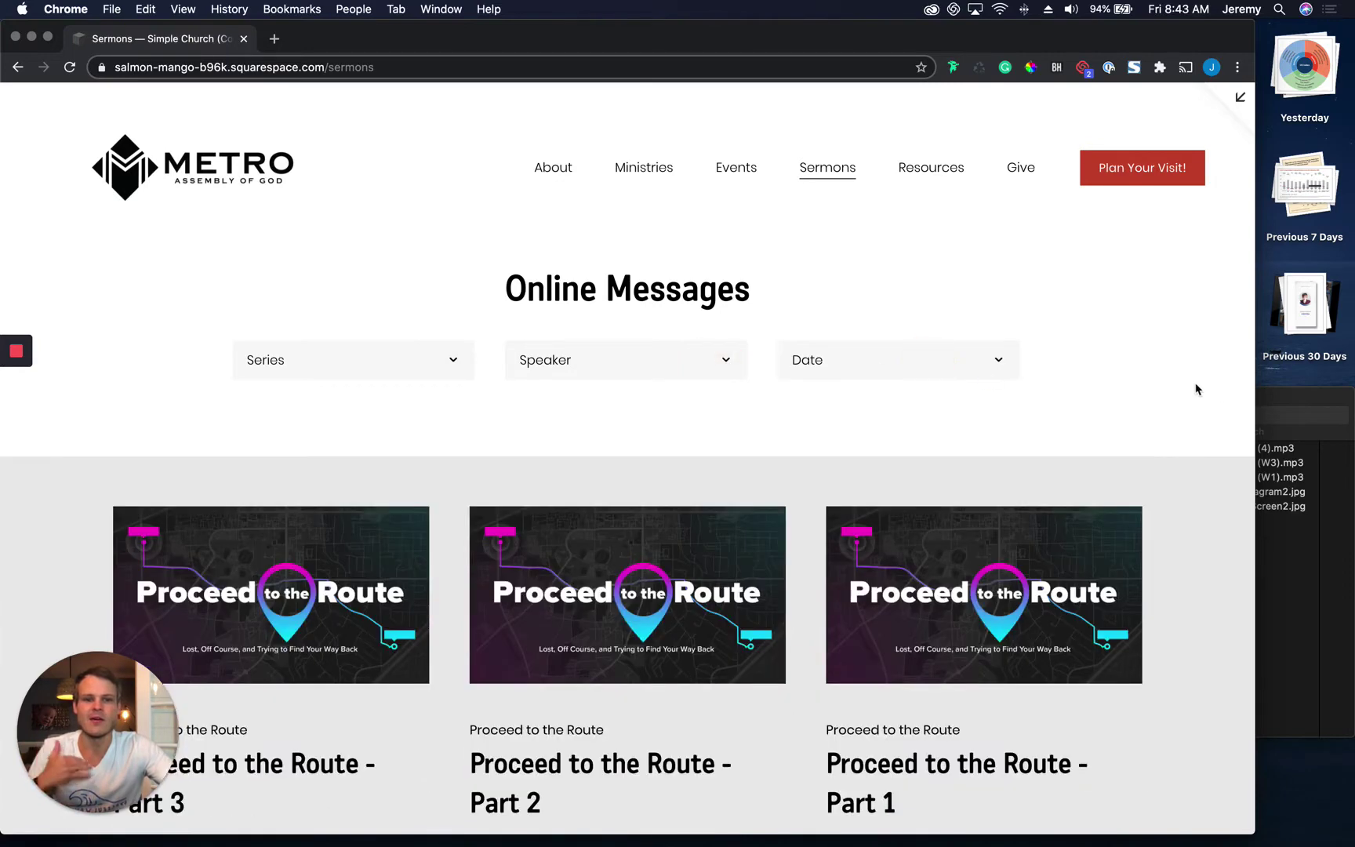
# Exit the preview and list the Sermons posts from Pages, reviewing the numbered sermon parts
pyautogui.click(1236, 105)
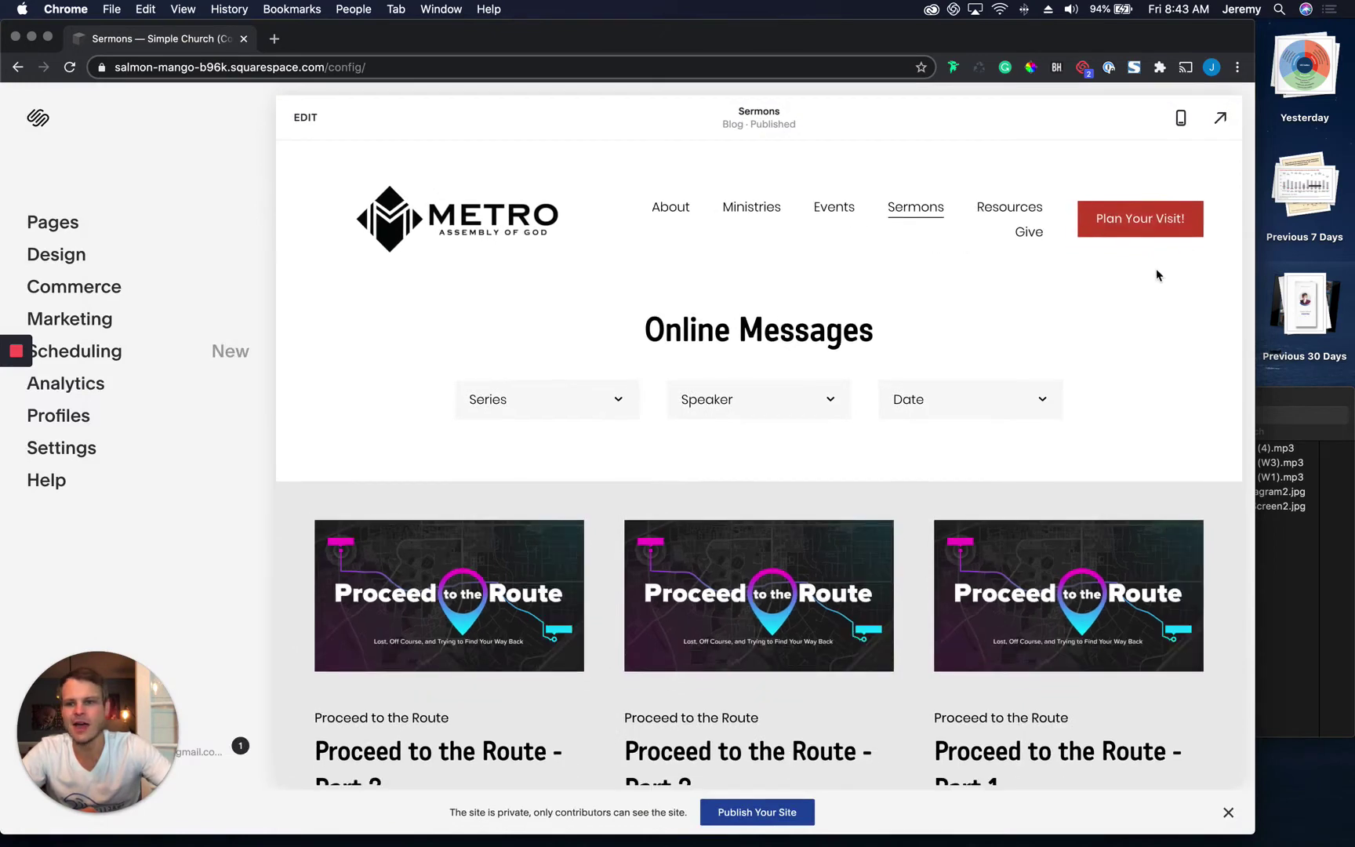
pyautogui.click(67, 228)
pyautogui.scroll(-3, 203, 443)
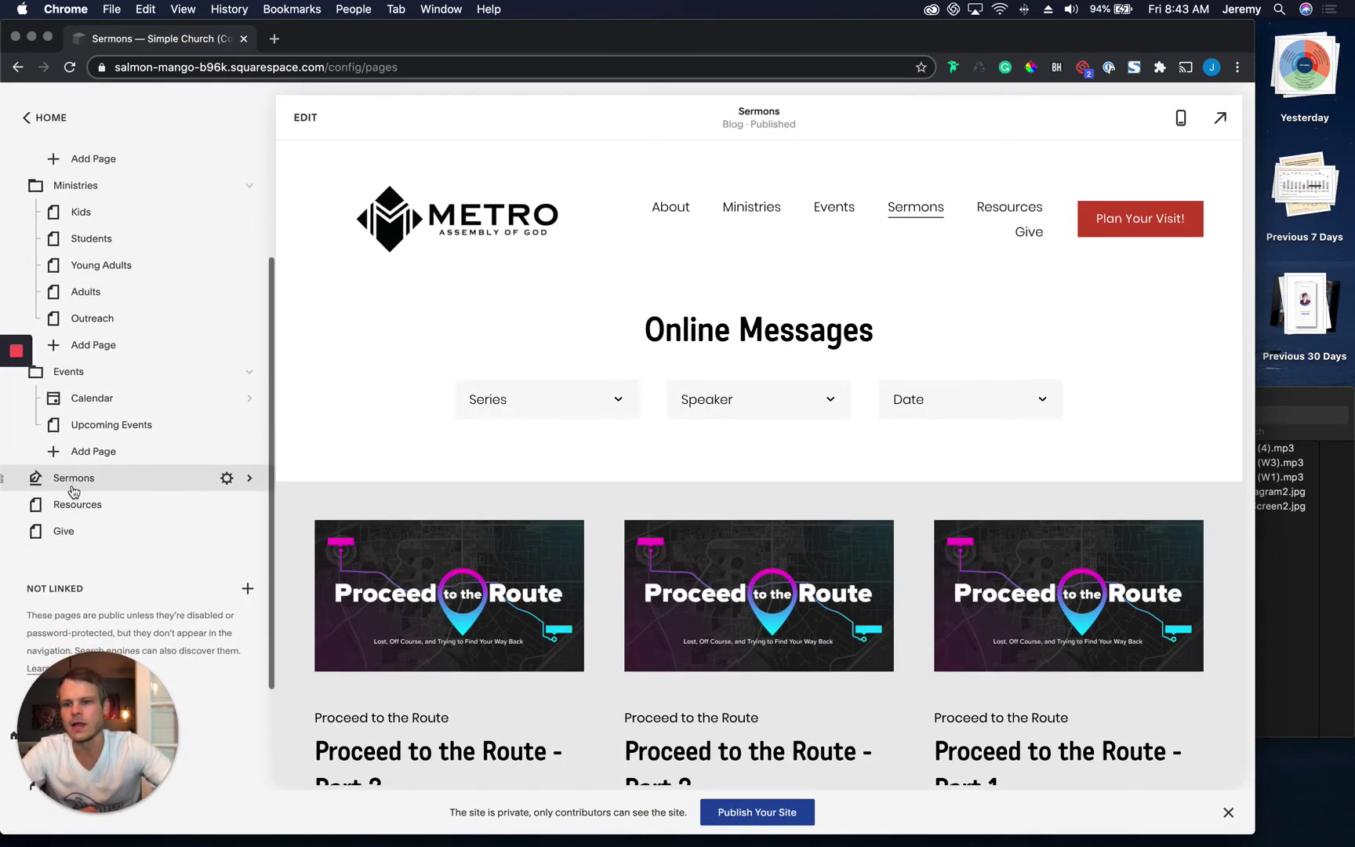
pyautogui.click(247, 476)
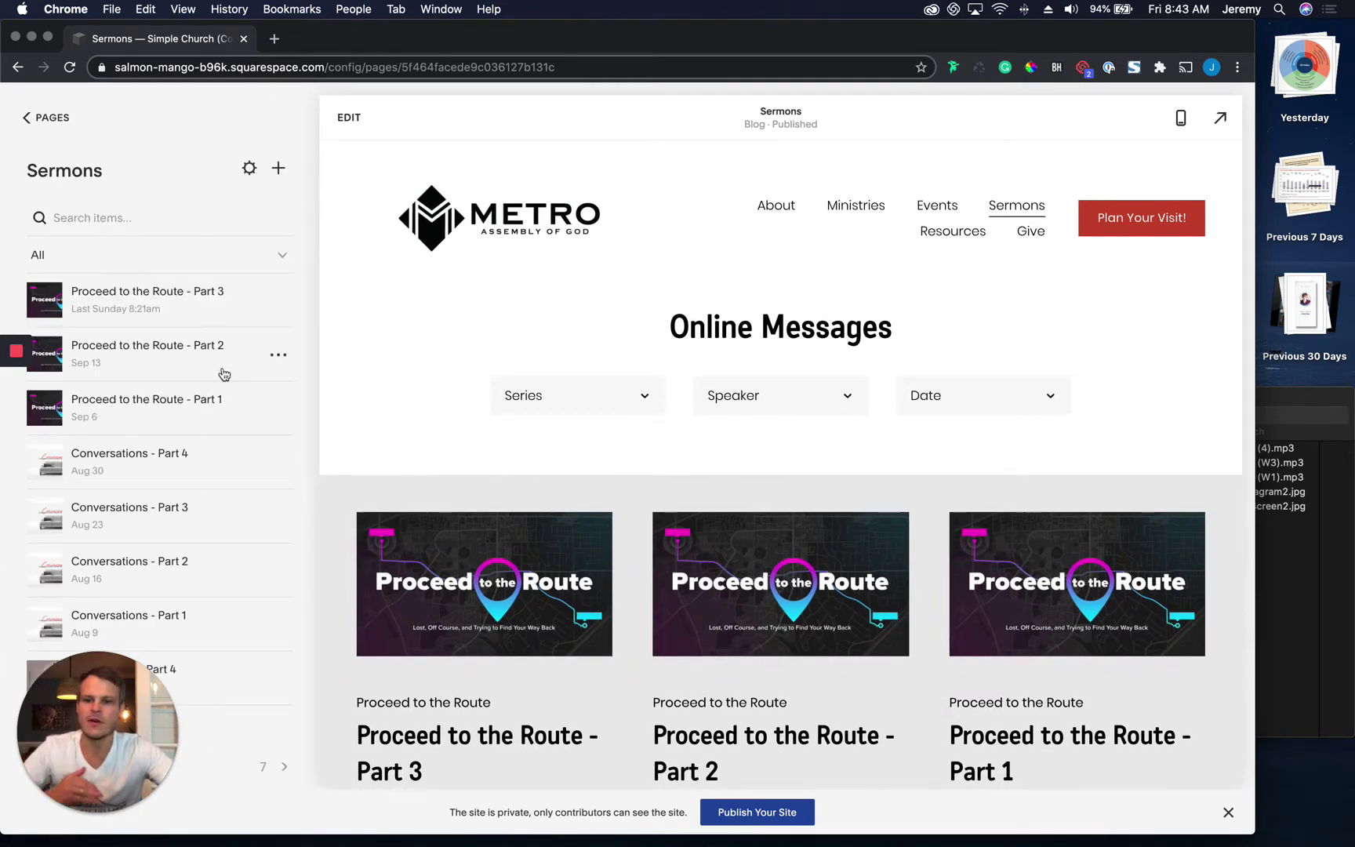
pyautogui.scroll(-8, 696, 508)
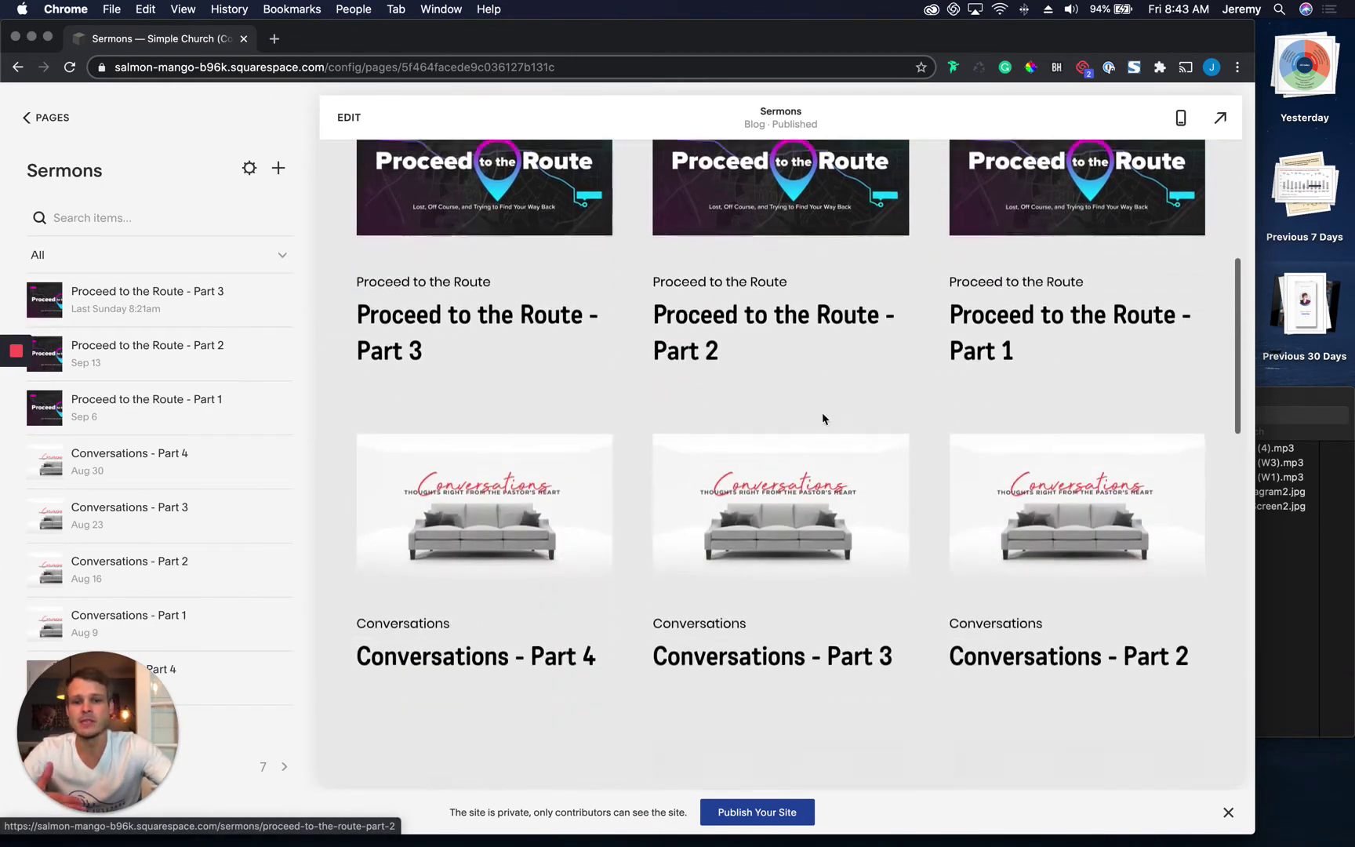
pyautogui.scroll(-8, 839, 432)
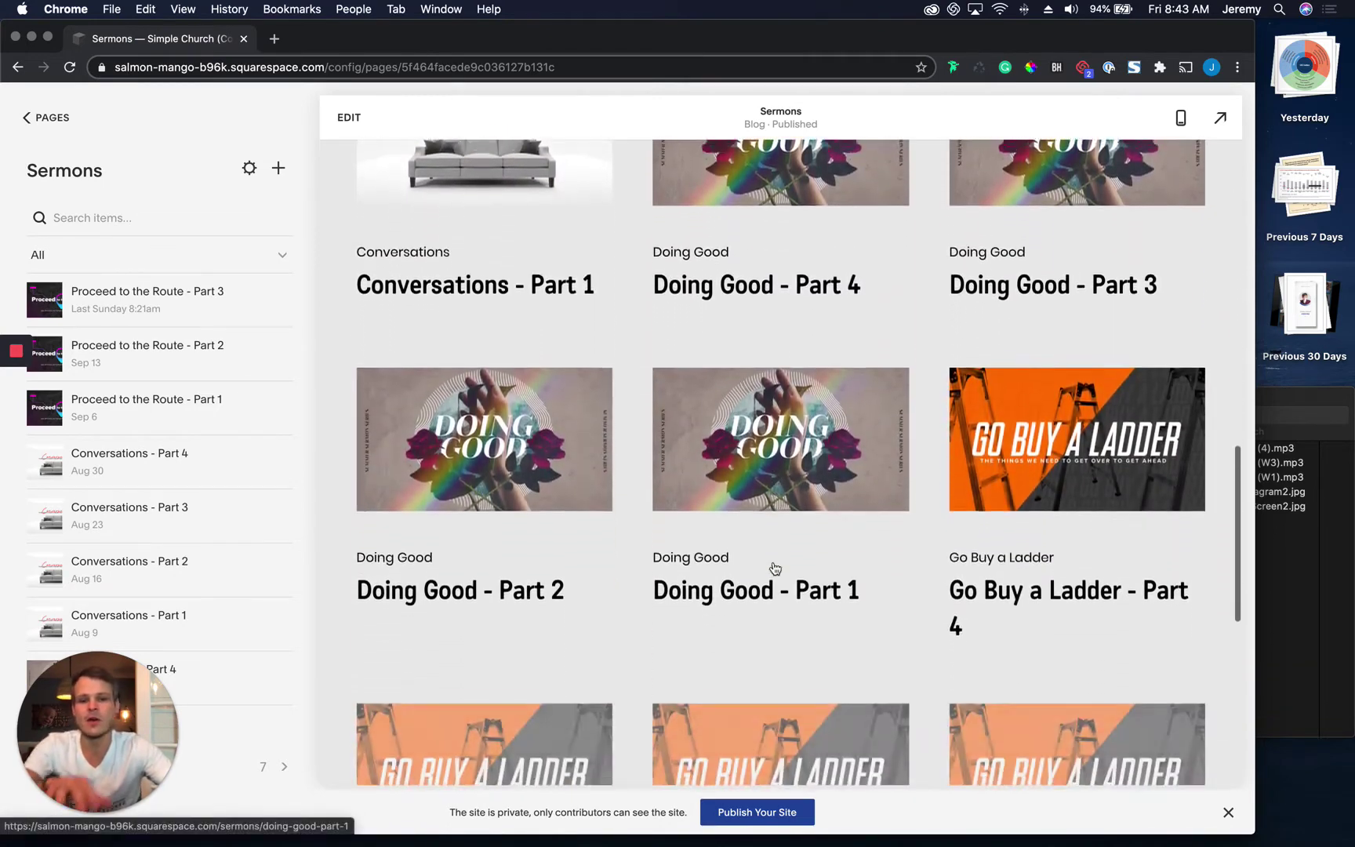
pyautogui.scroll(-5, 775, 568)
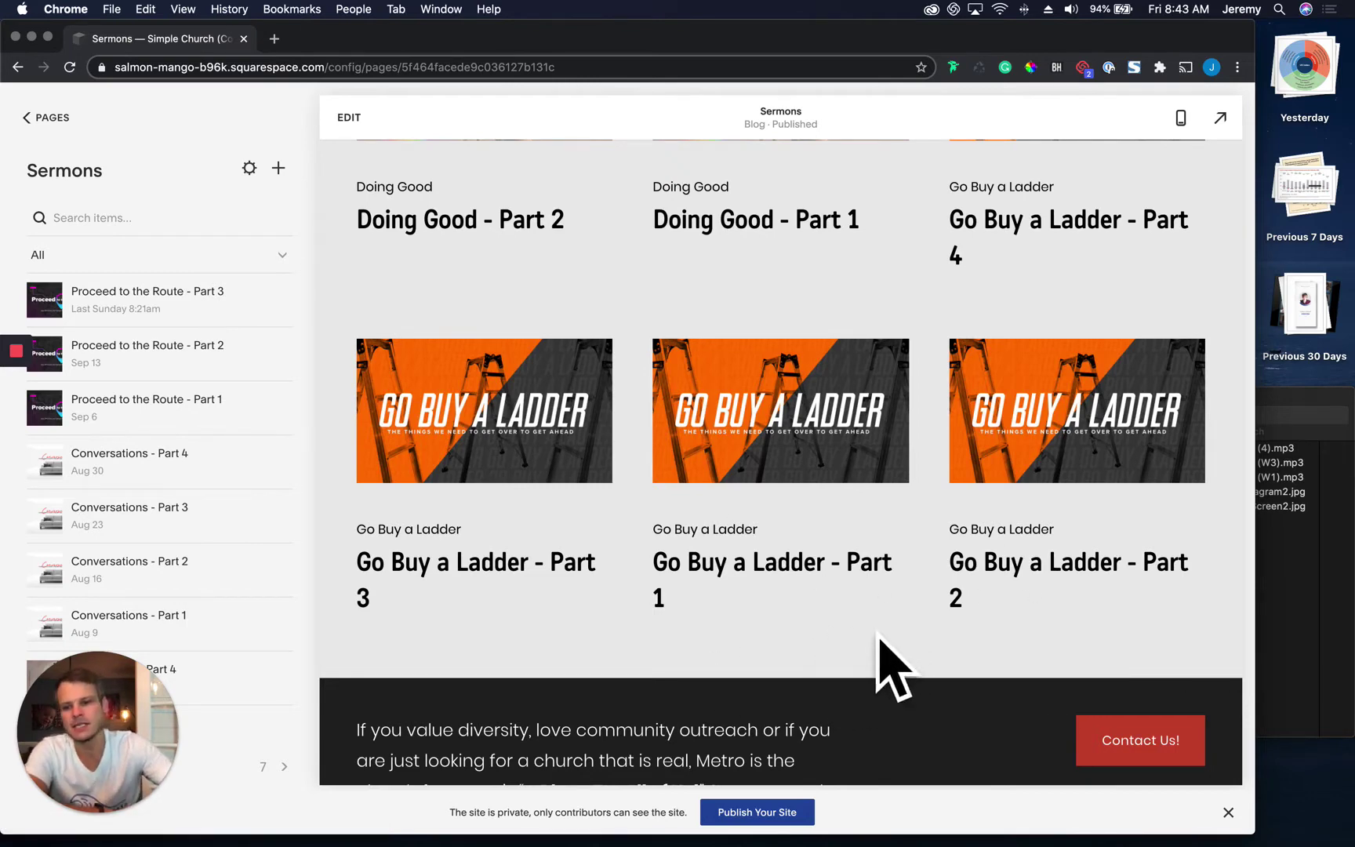
pyautogui.scroll(15, 910, 635)
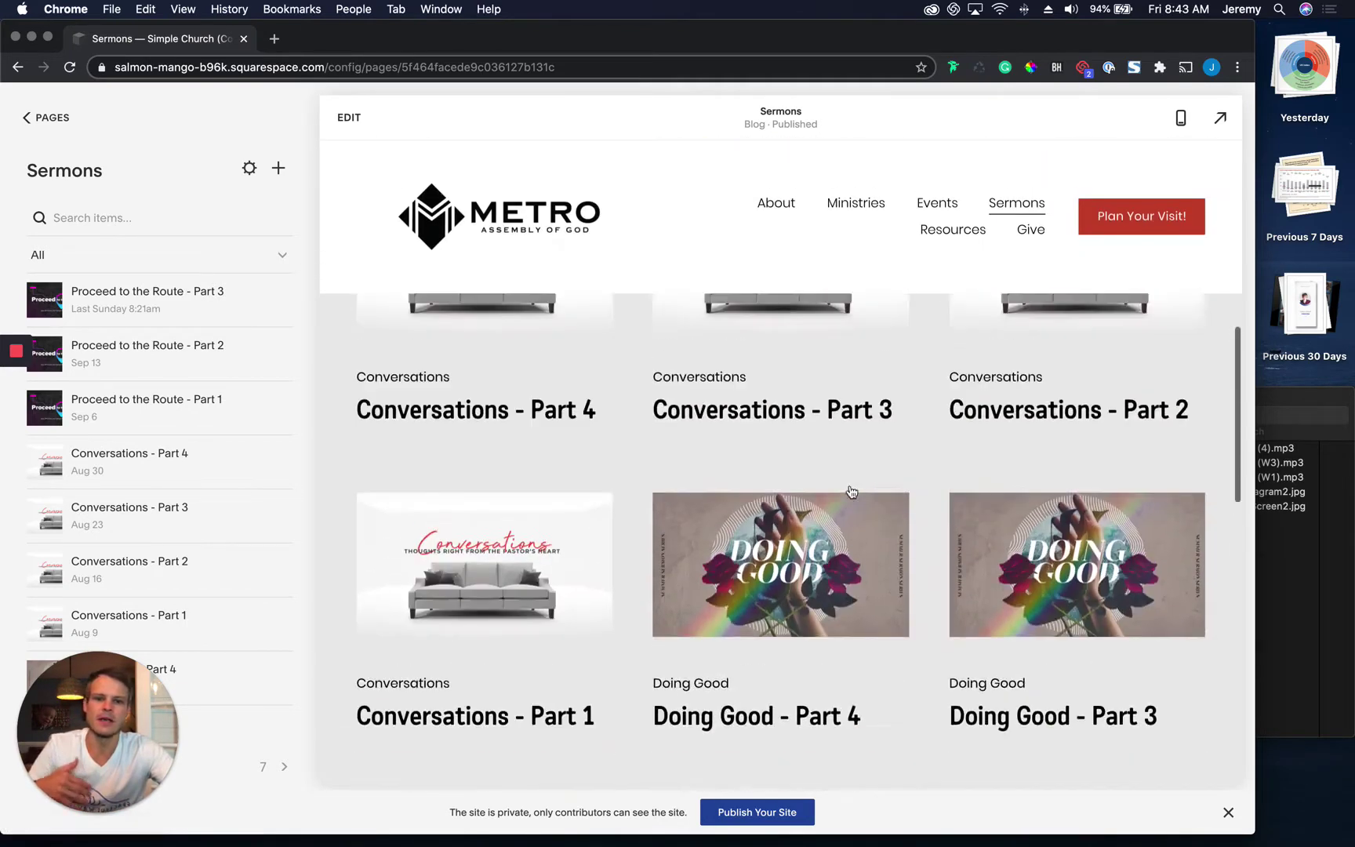
pyautogui.scroll(2, 852, 491)
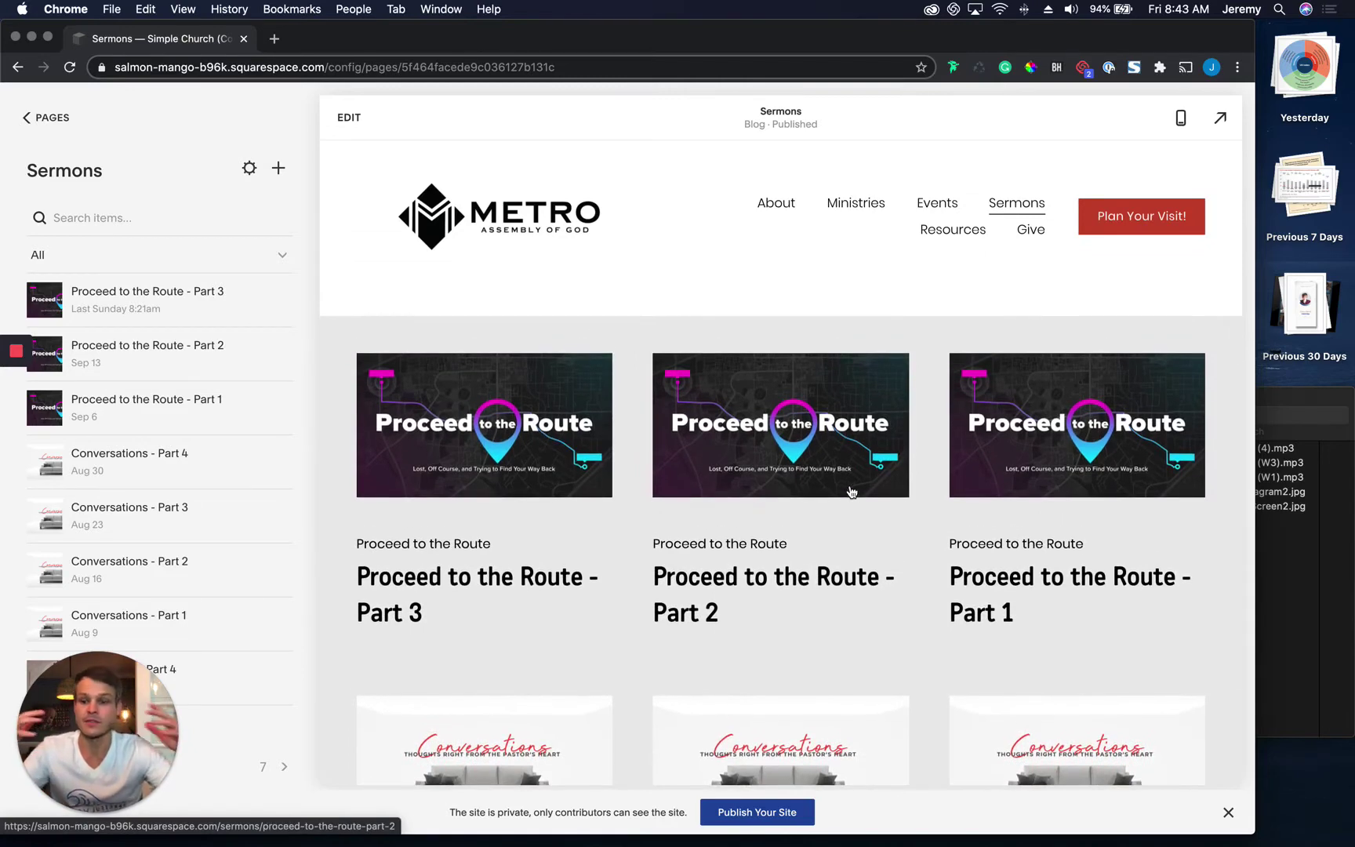
pyautogui.scroll(6, 851, 491)
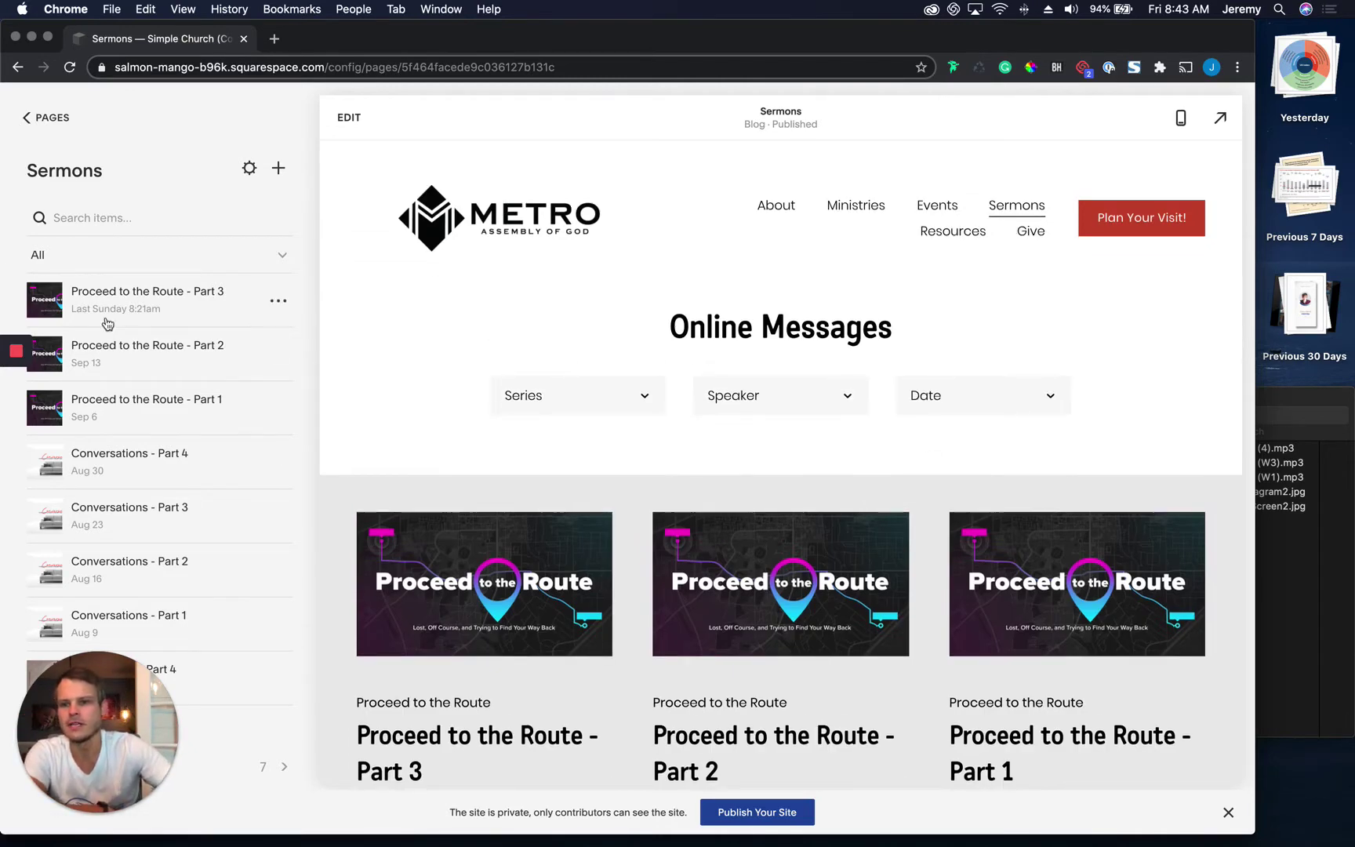
# Add a new sermon post and bring up the Fixing Backwards files folder in Finder
pyautogui.click(279, 170)
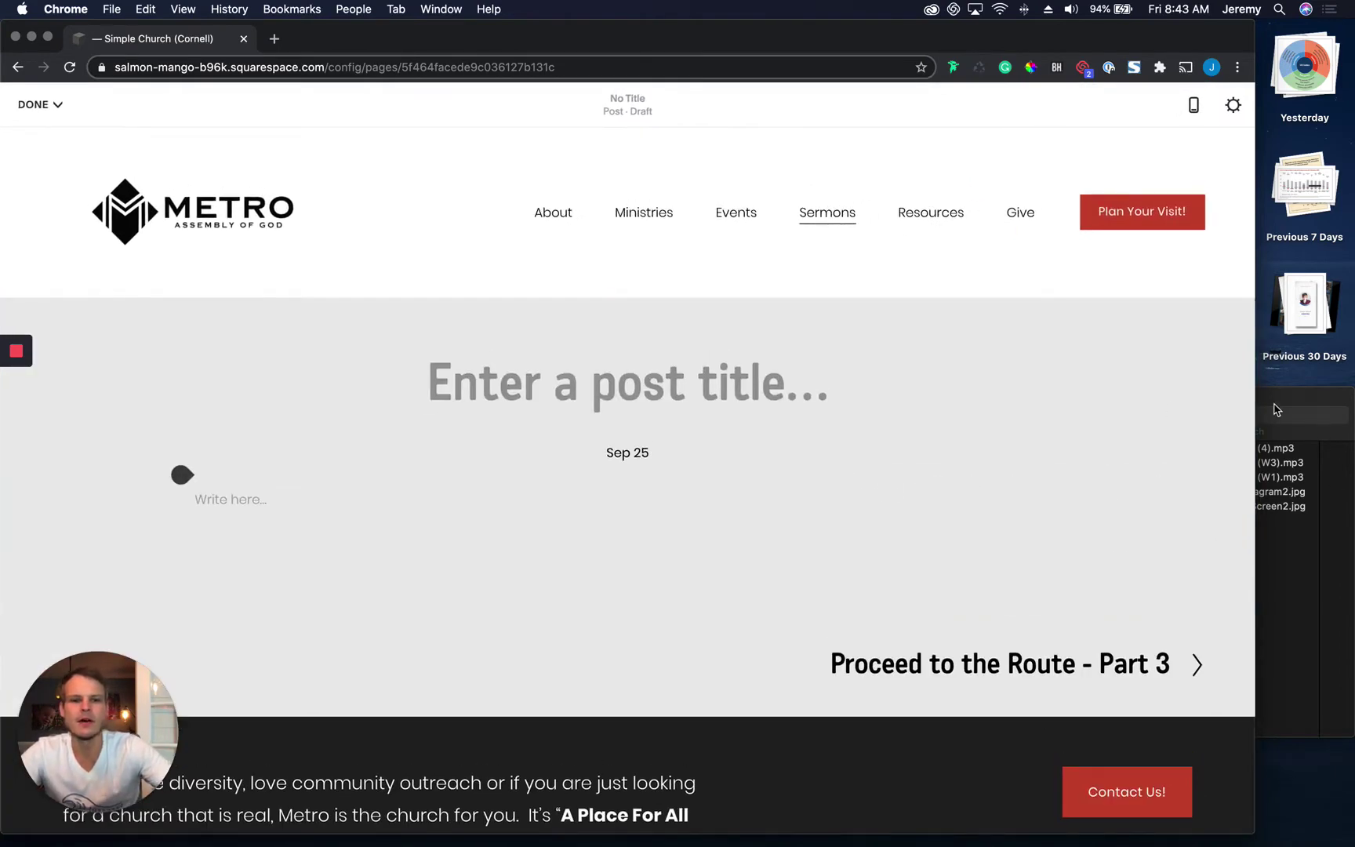
pyautogui.click(1278, 401)
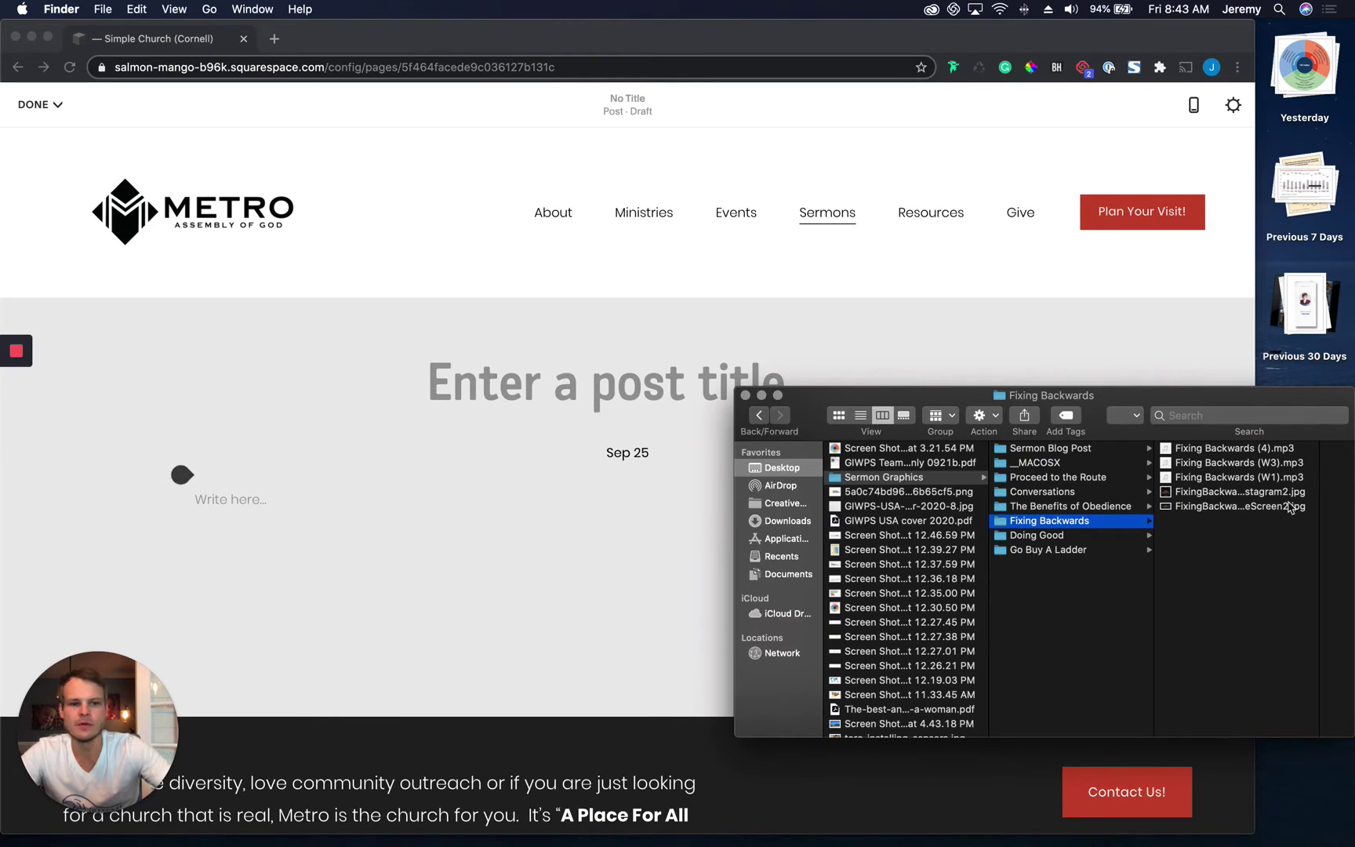
pyautogui.moveTo(1119, 399); pyautogui.dragTo(1120, 392)
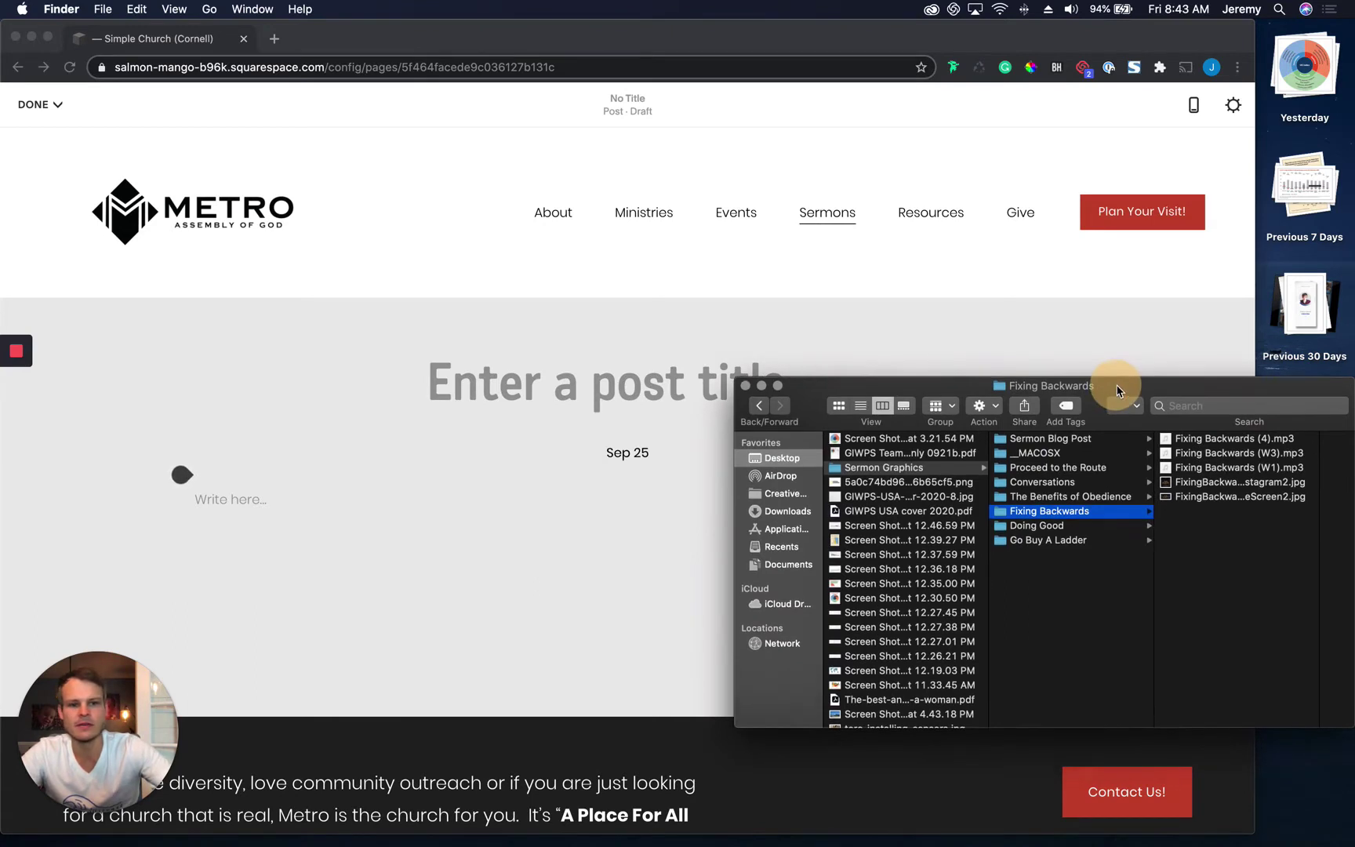
# Title the new post 'Fixing Backwards - Part 1', checking the file name in Finder
pyautogui.click(646, 377)
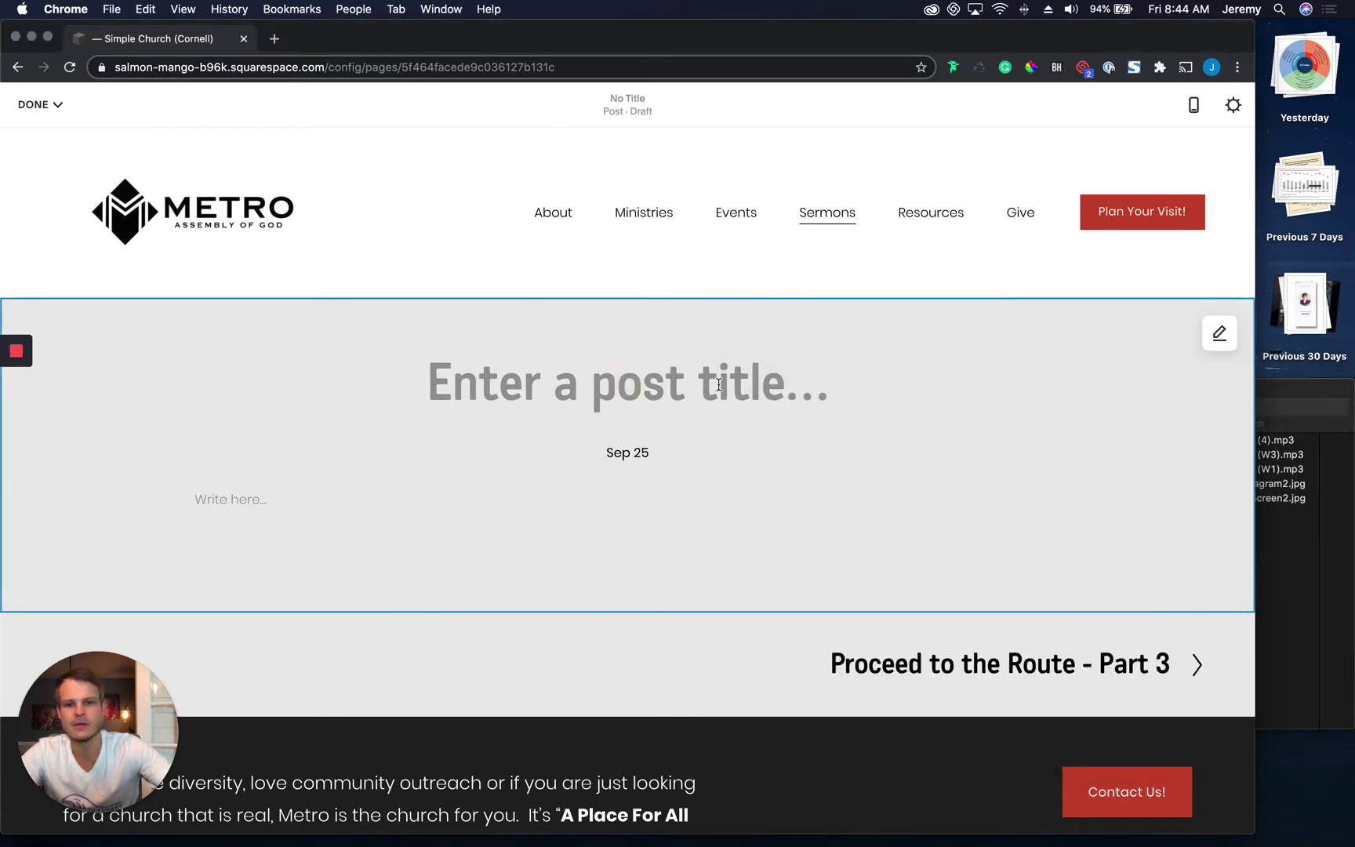
pyautogui.write('Fixing ')
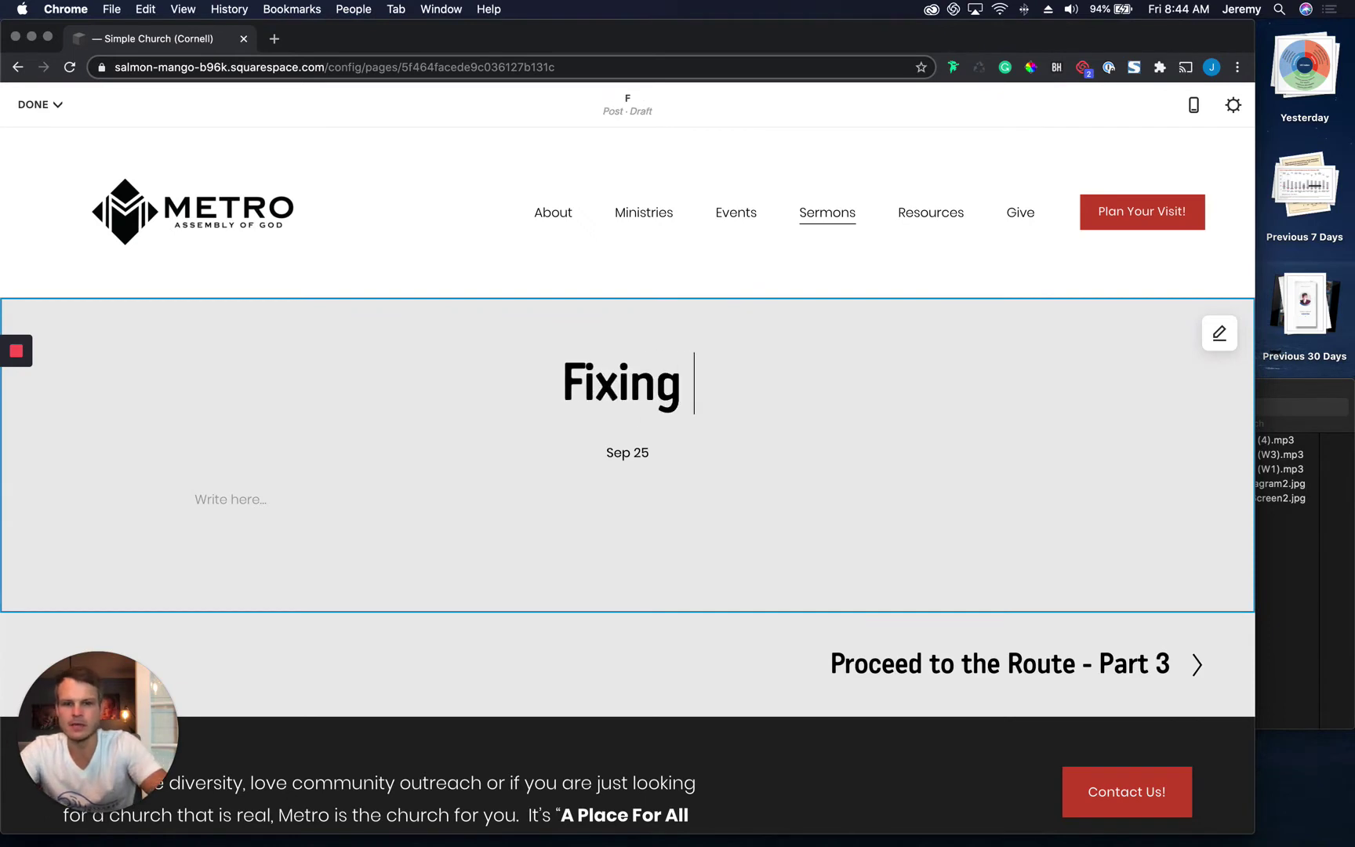
pyautogui.write('Backwards -')
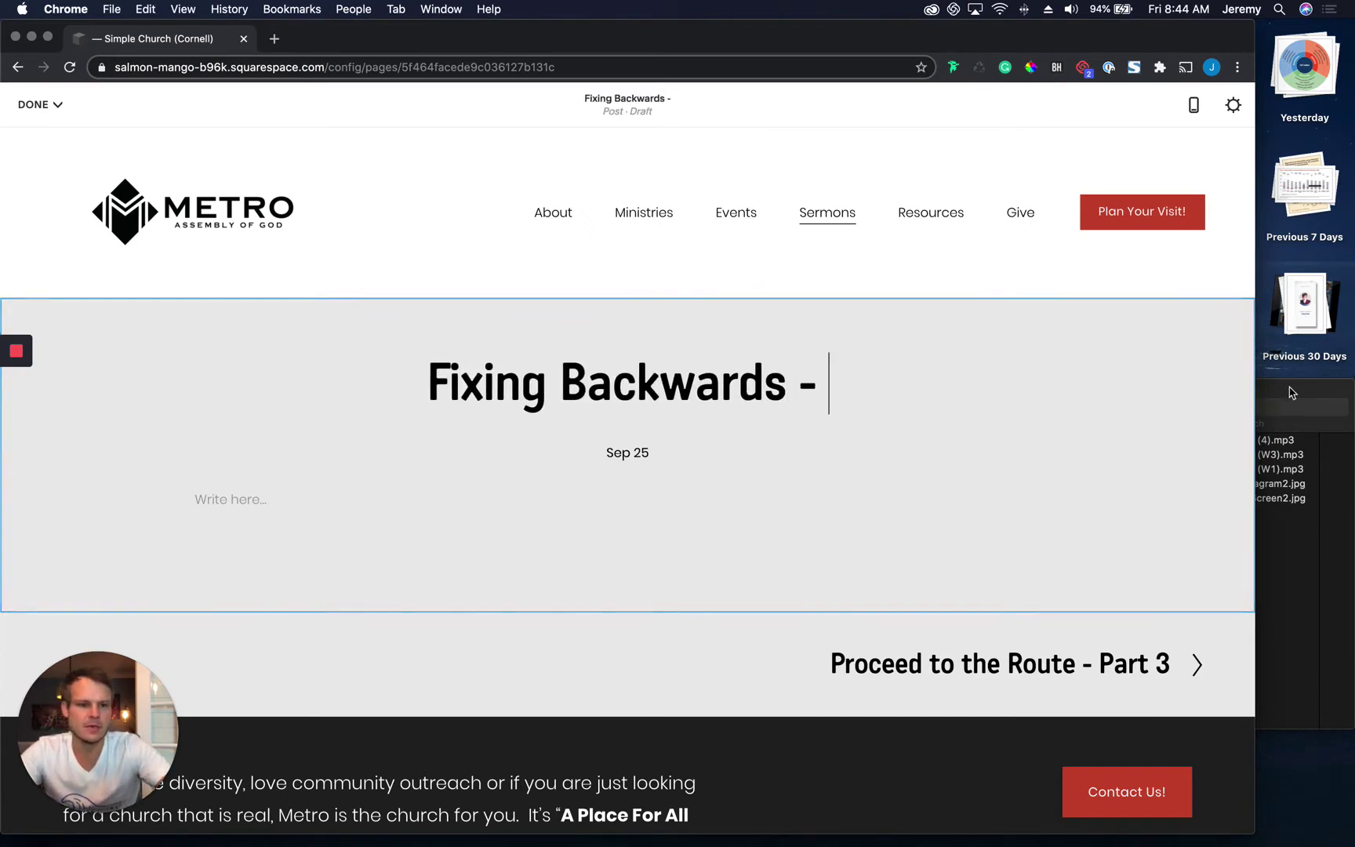
pyautogui.click(1314, 402)
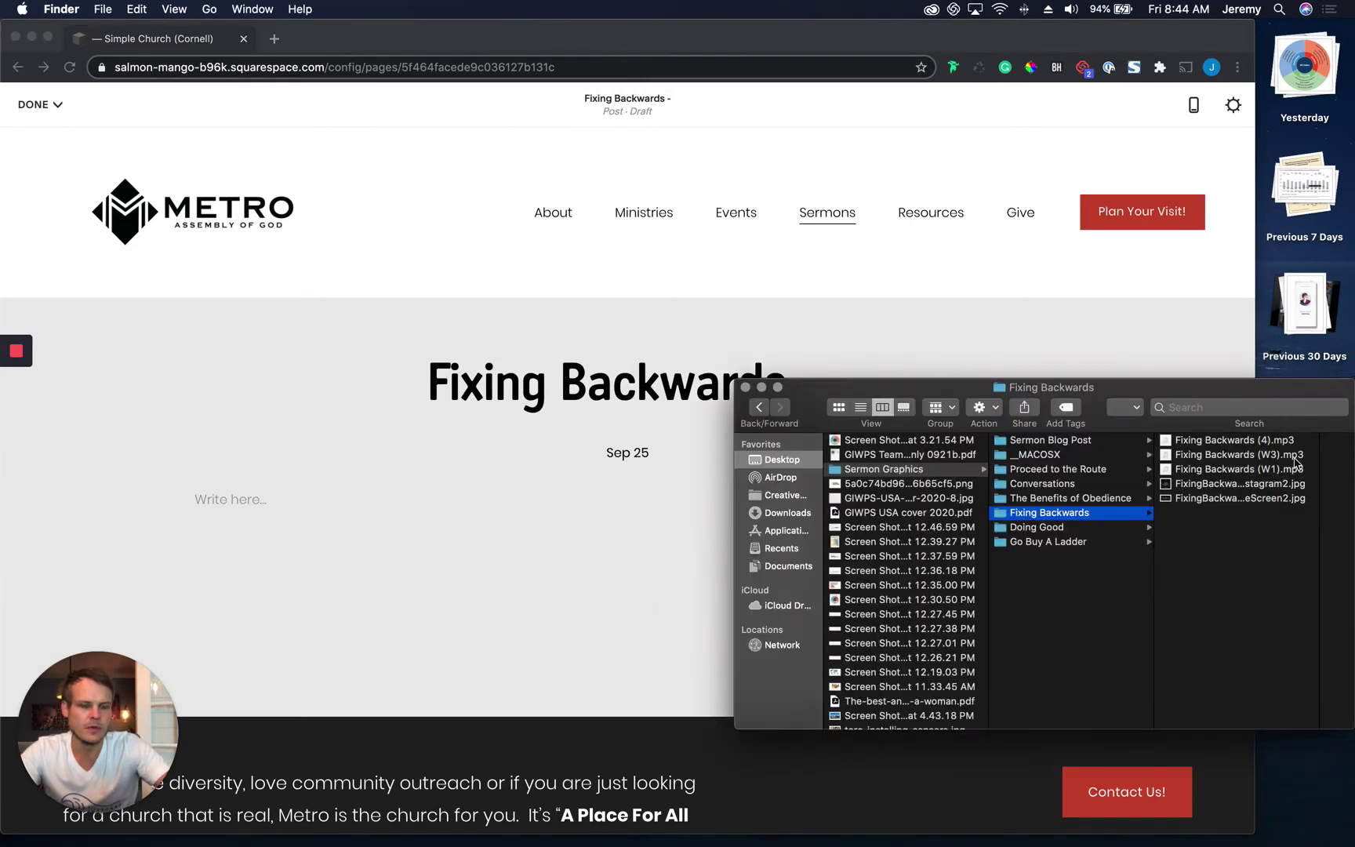
pyautogui.click(996, 326)
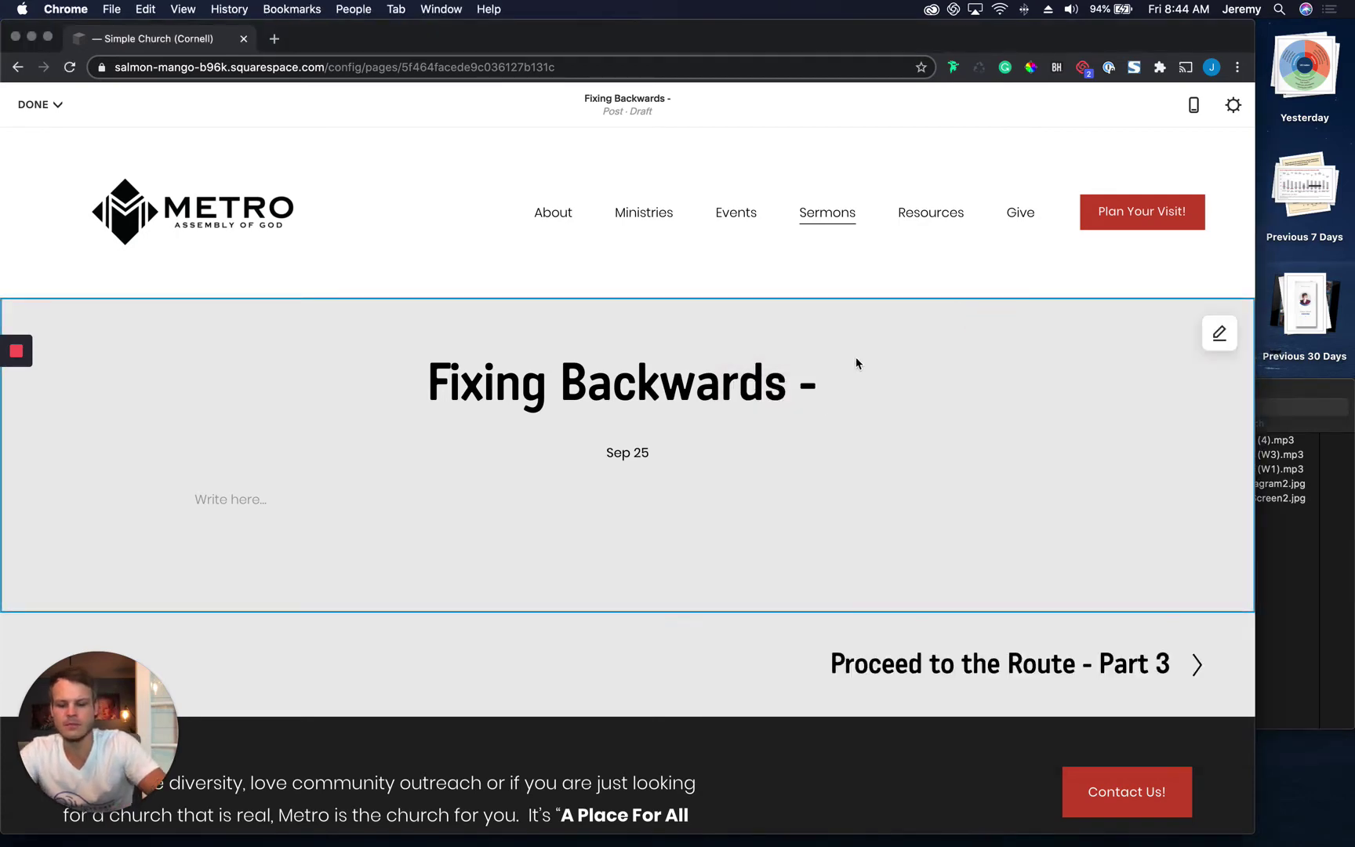
pyautogui.write('Part 1')
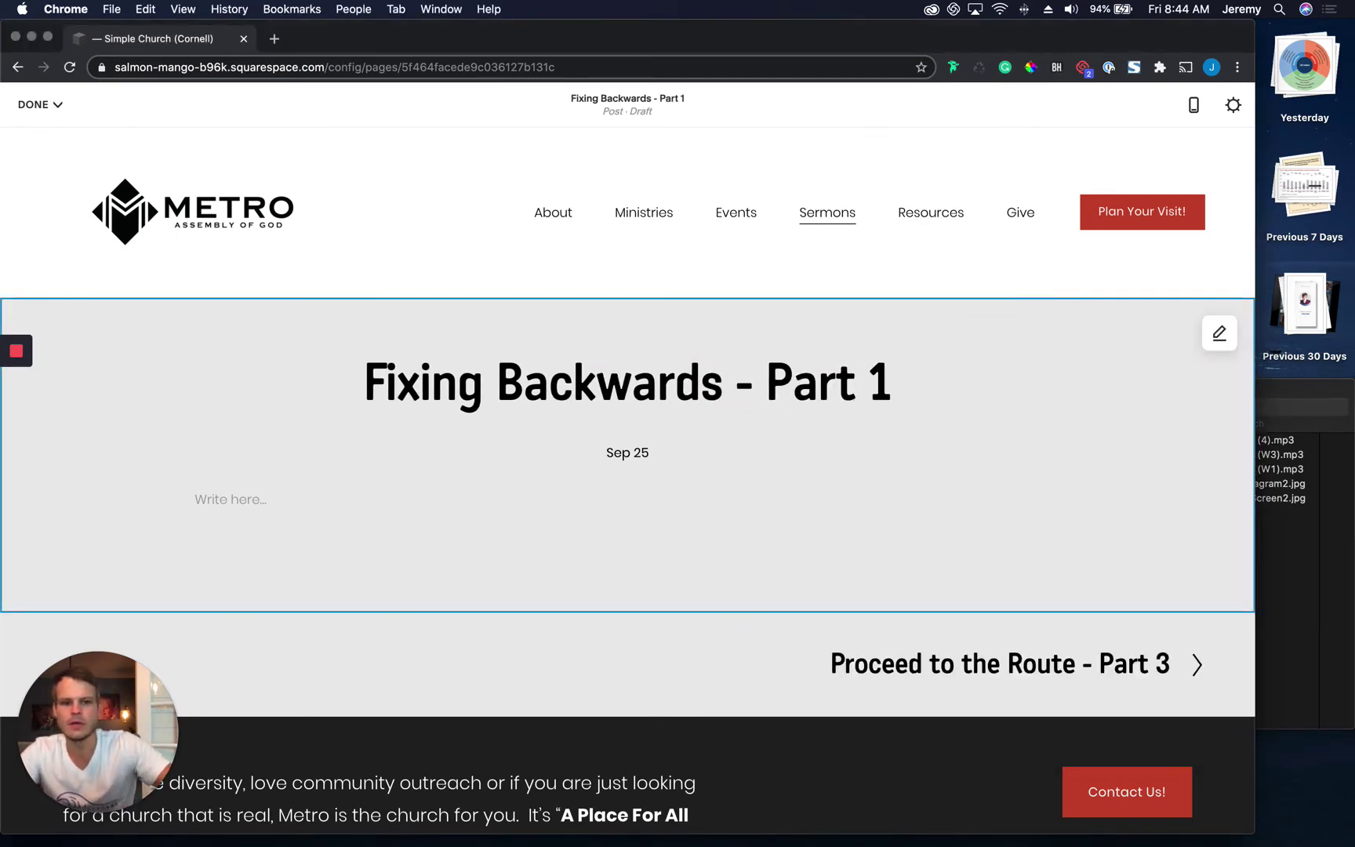
pyautogui.hotkey('ctrl', 'Up')
pyautogui.click(887, 379)
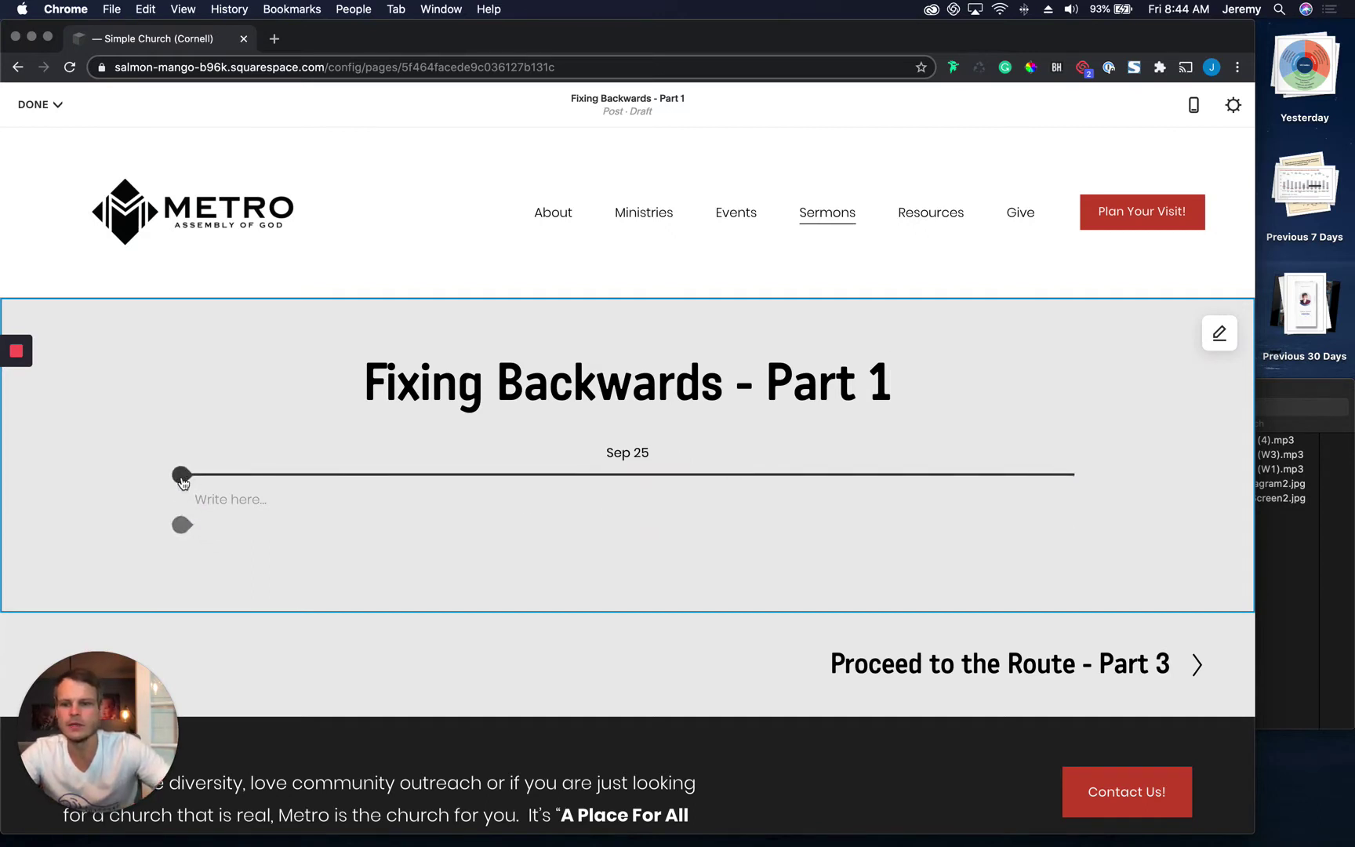
# Insert a Video block below the Sep 25 date and focus its Video URL field
pyautogui.click(182, 476)
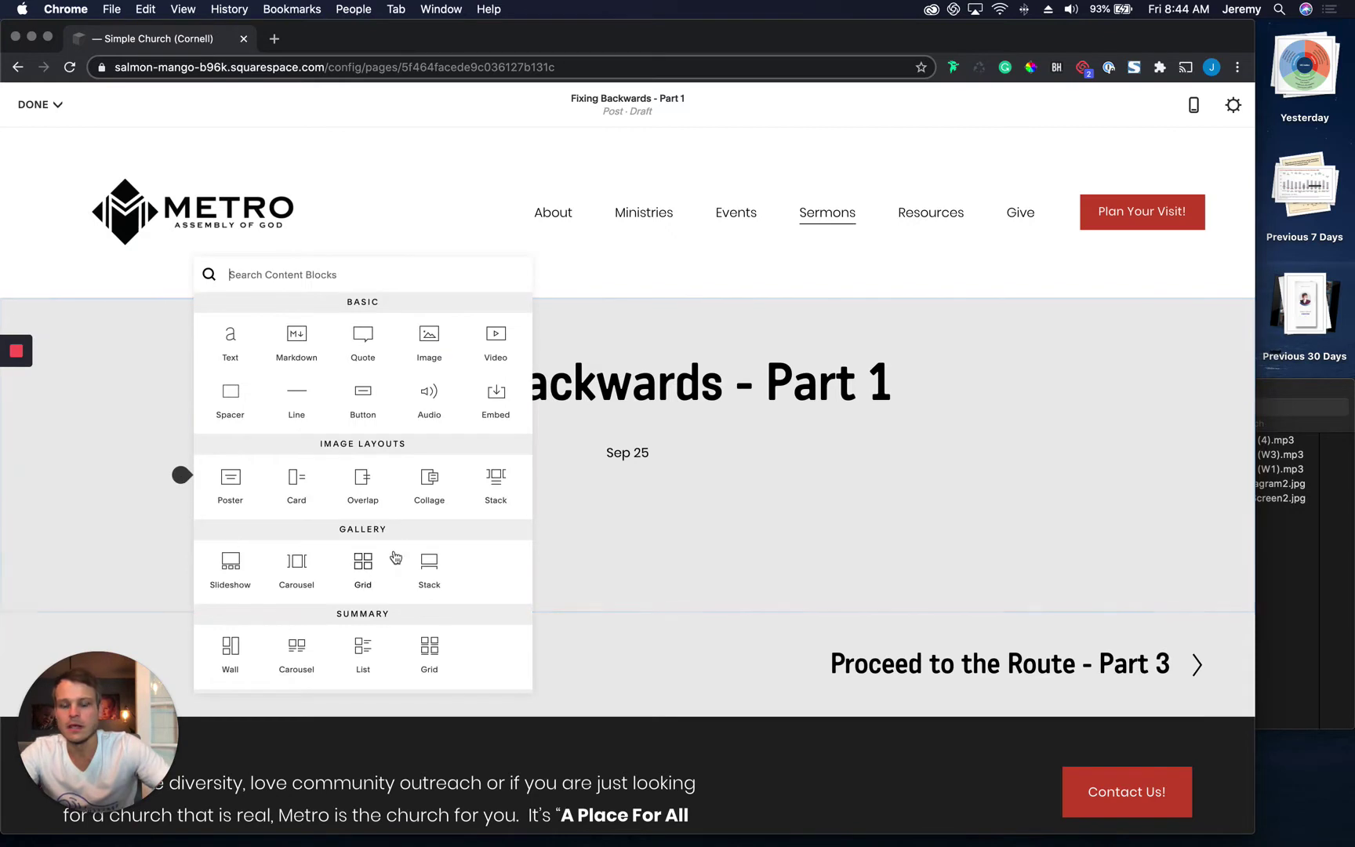
pyautogui.click(497, 336)
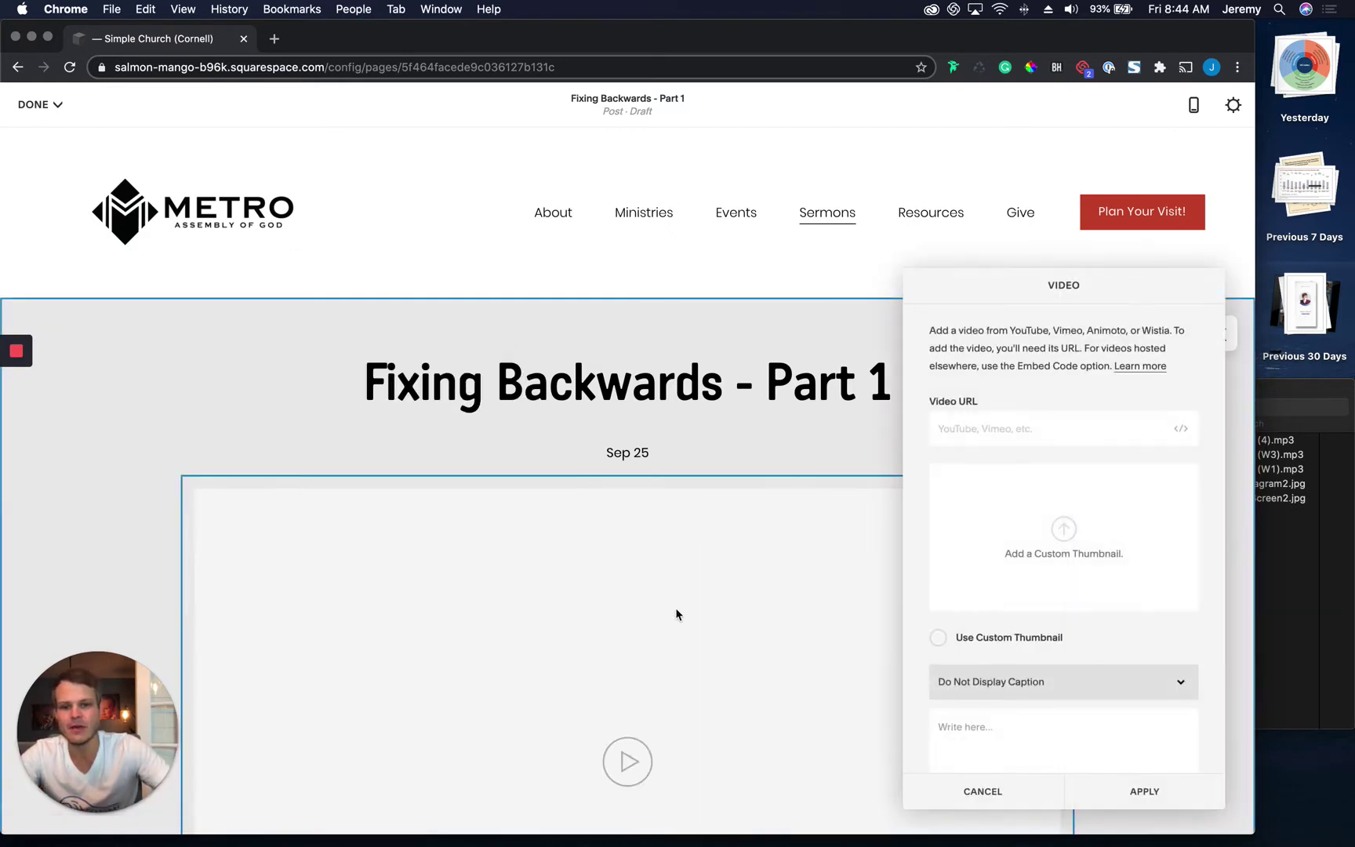
pyautogui.scroll(-2, 672, 604)
pyautogui.click(951, 424)
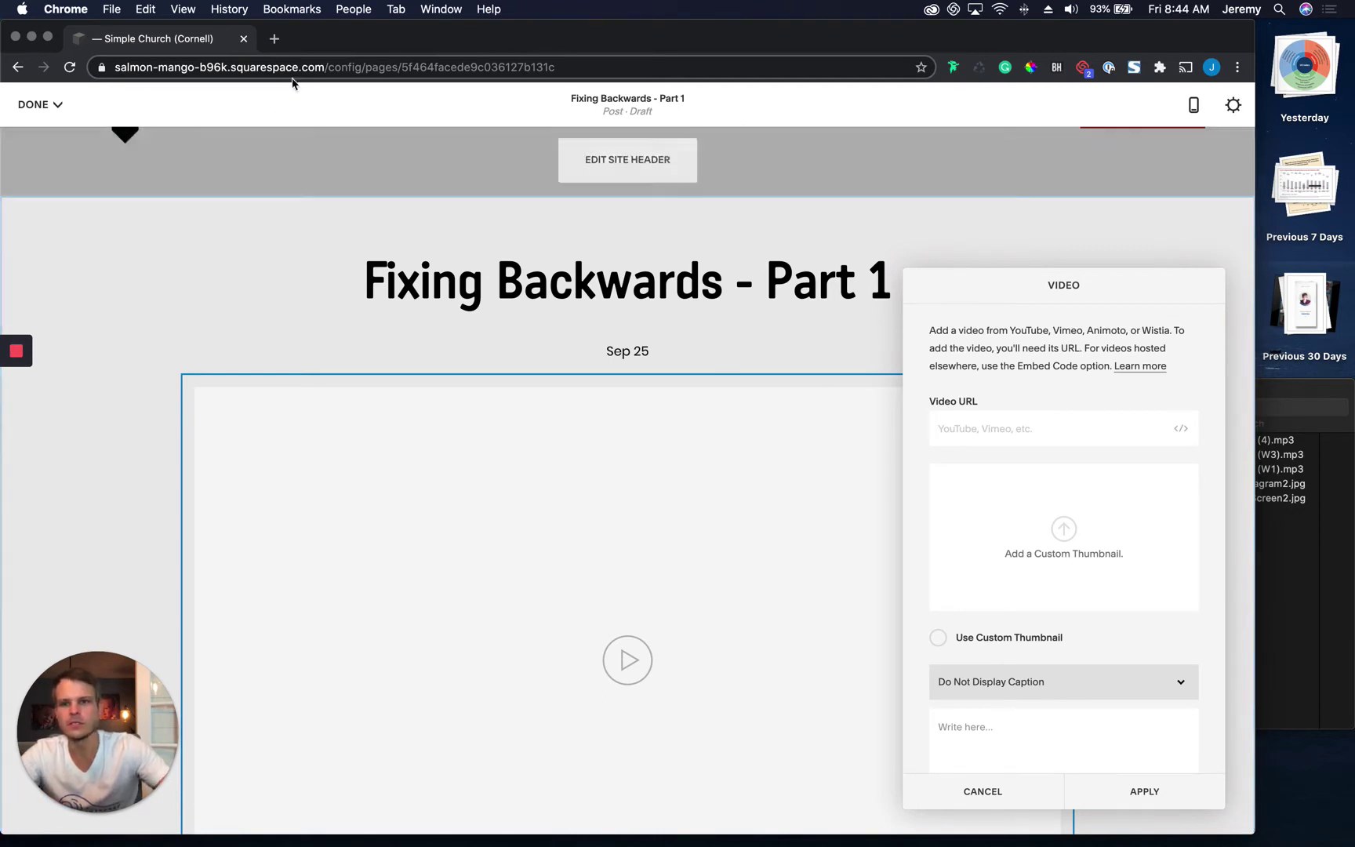
# In a new tab, load YouTube and open the first recommended video
pyautogui.click(276, 40)
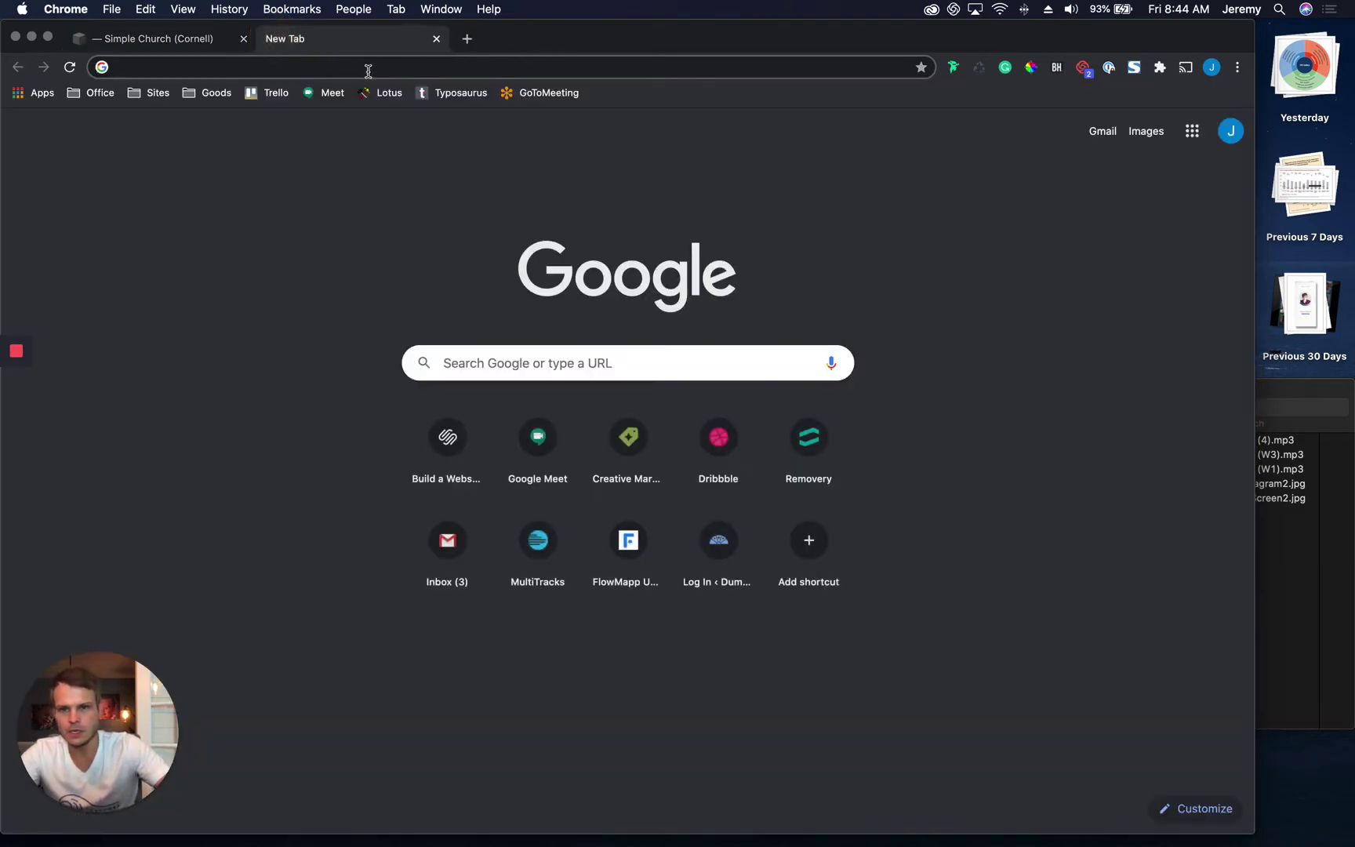
pyautogui.click(368, 69)
pyautogui.write('youtube.com')
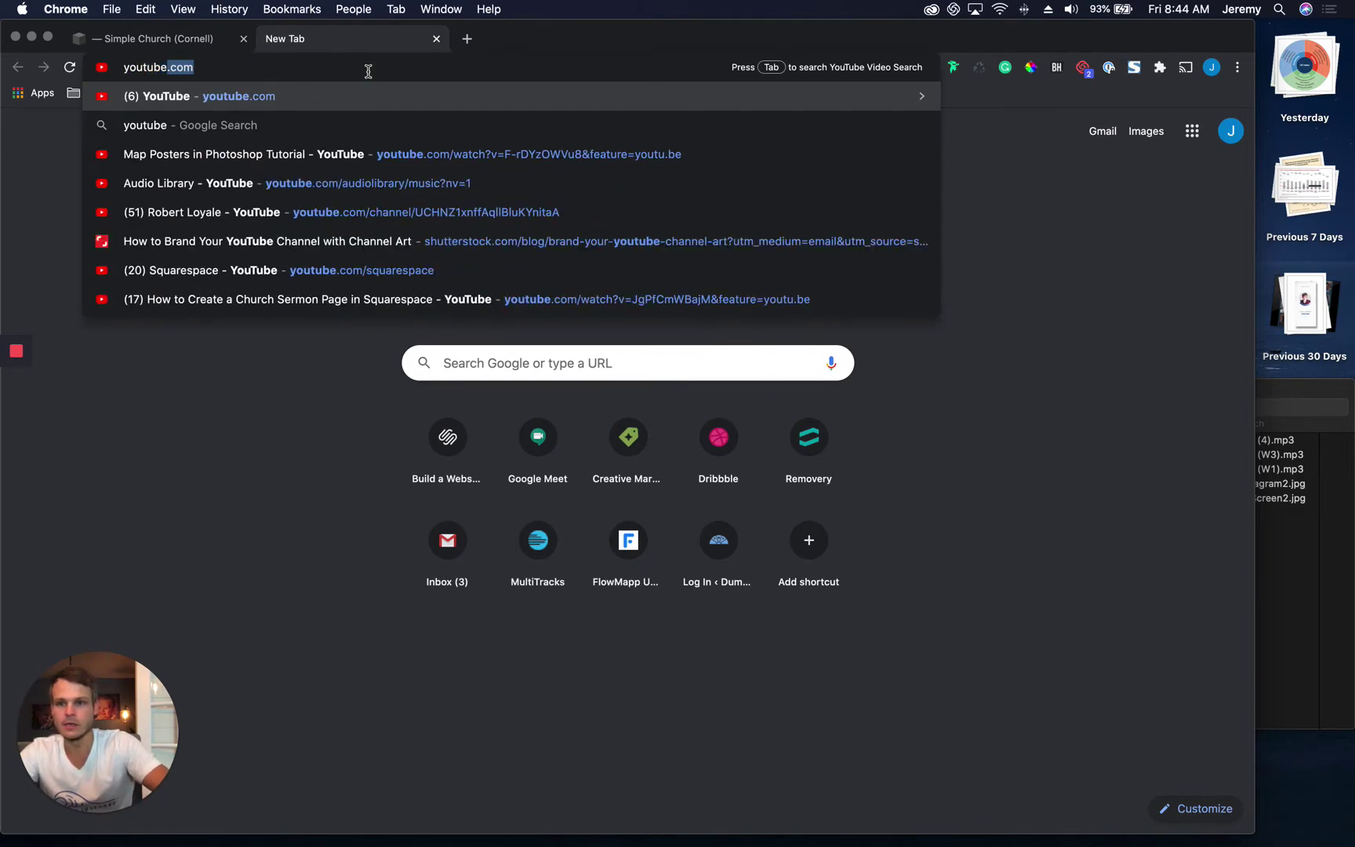
pyautogui.press('Return')
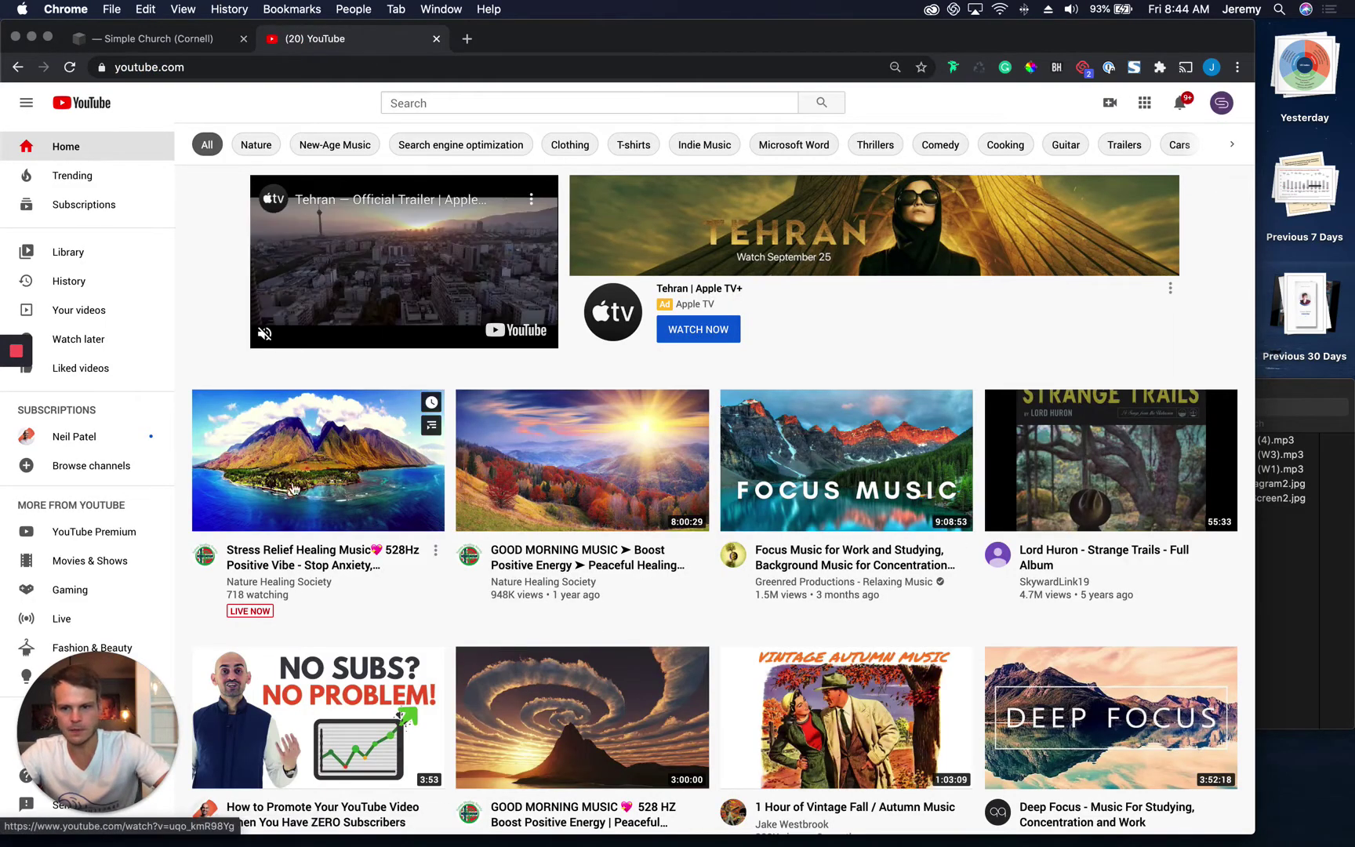
pyautogui.click(319, 474)
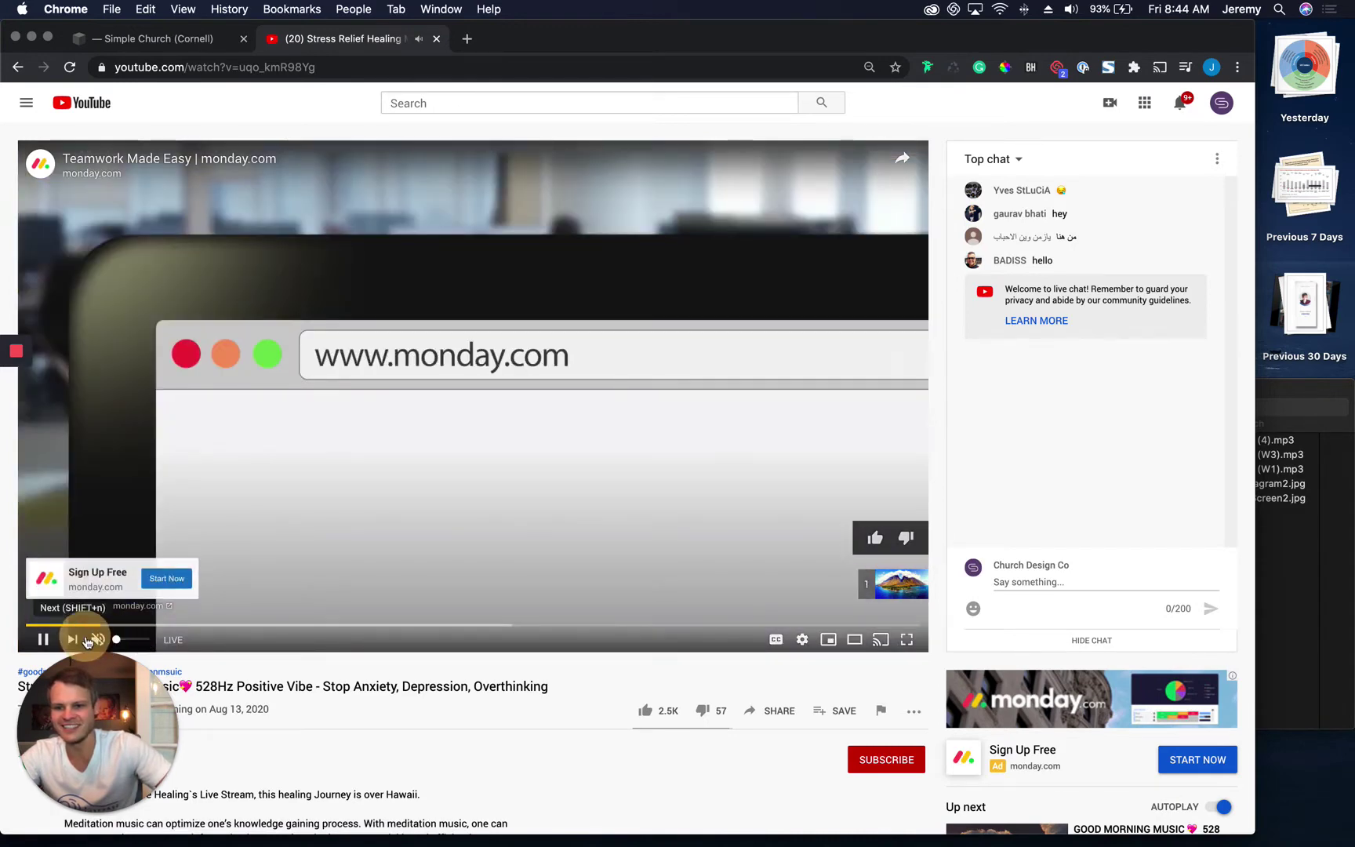
# Mute the ad, unmute the live stream, and copy its short share link
pyautogui.click(100, 641)
pyautogui.click(862, 582)
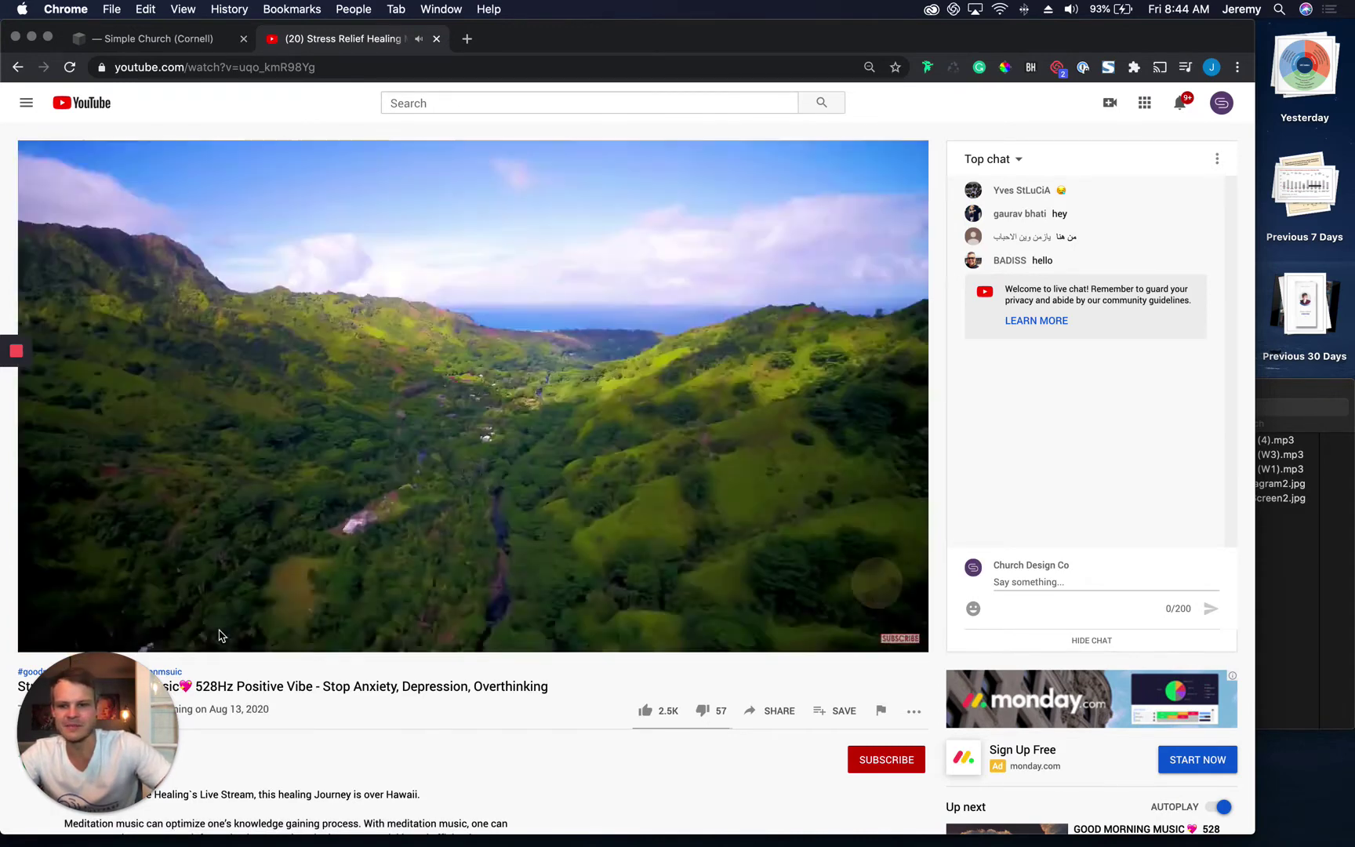
pyautogui.click(98, 641)
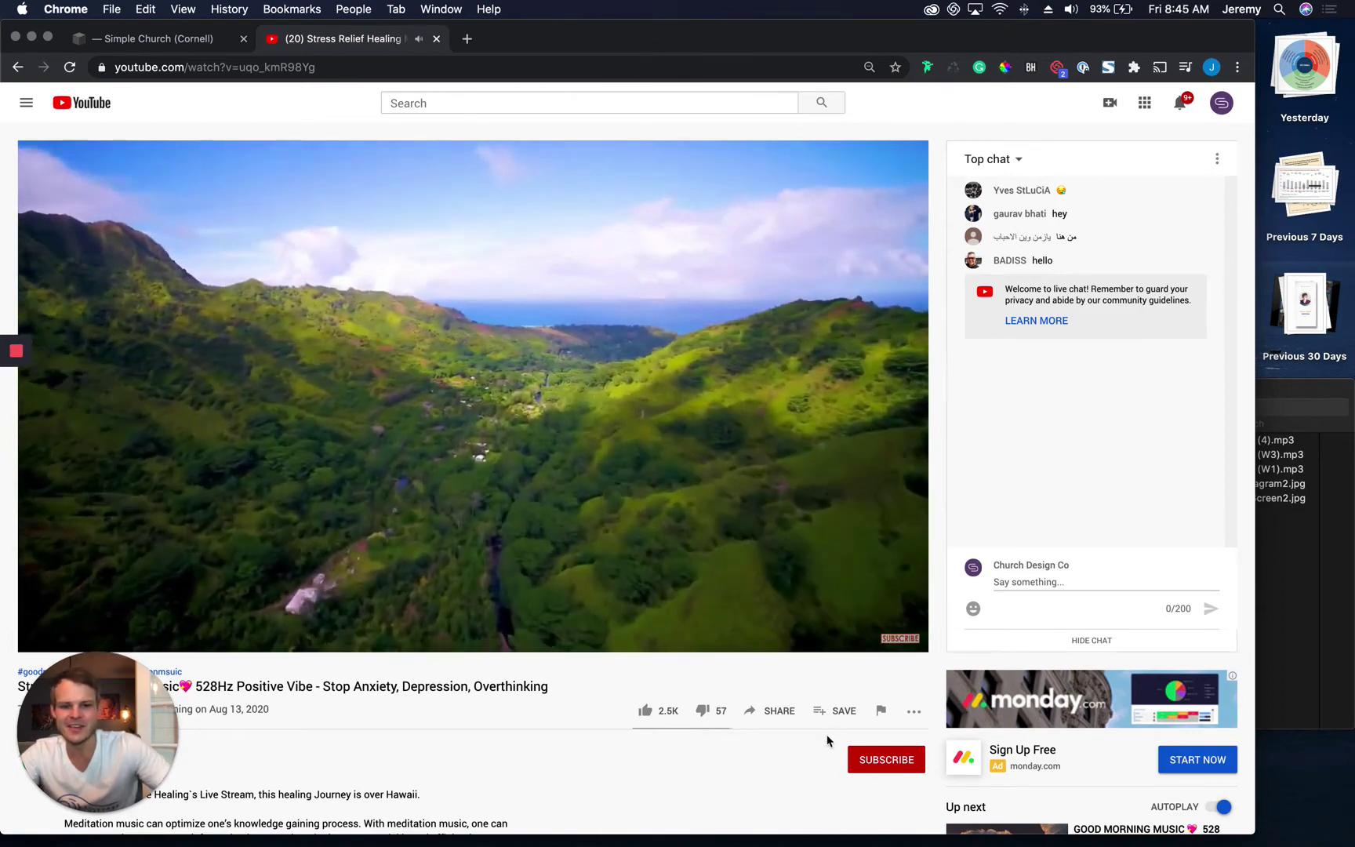
pyautogui.click(784, 718)
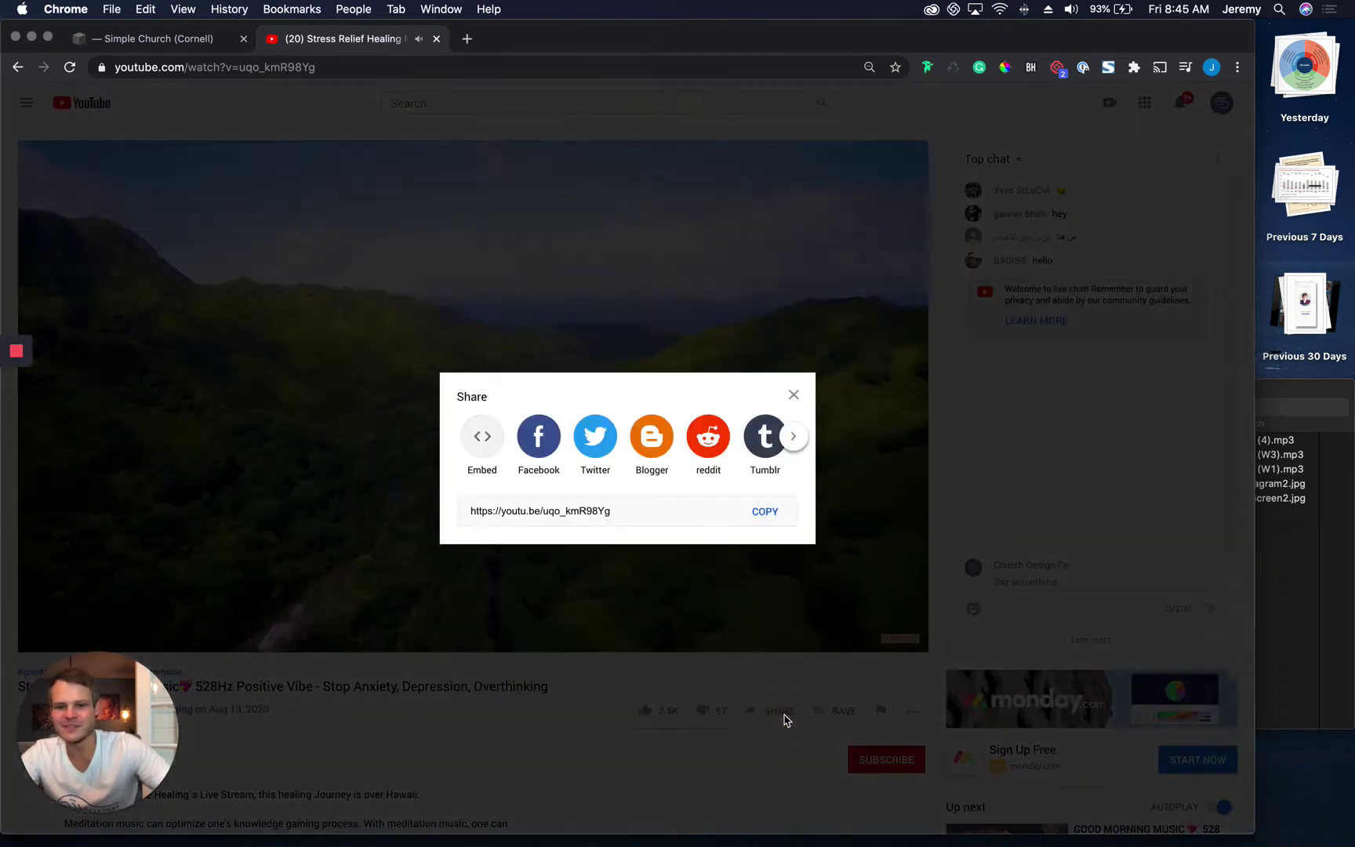
pyautogui.click(765, 514)
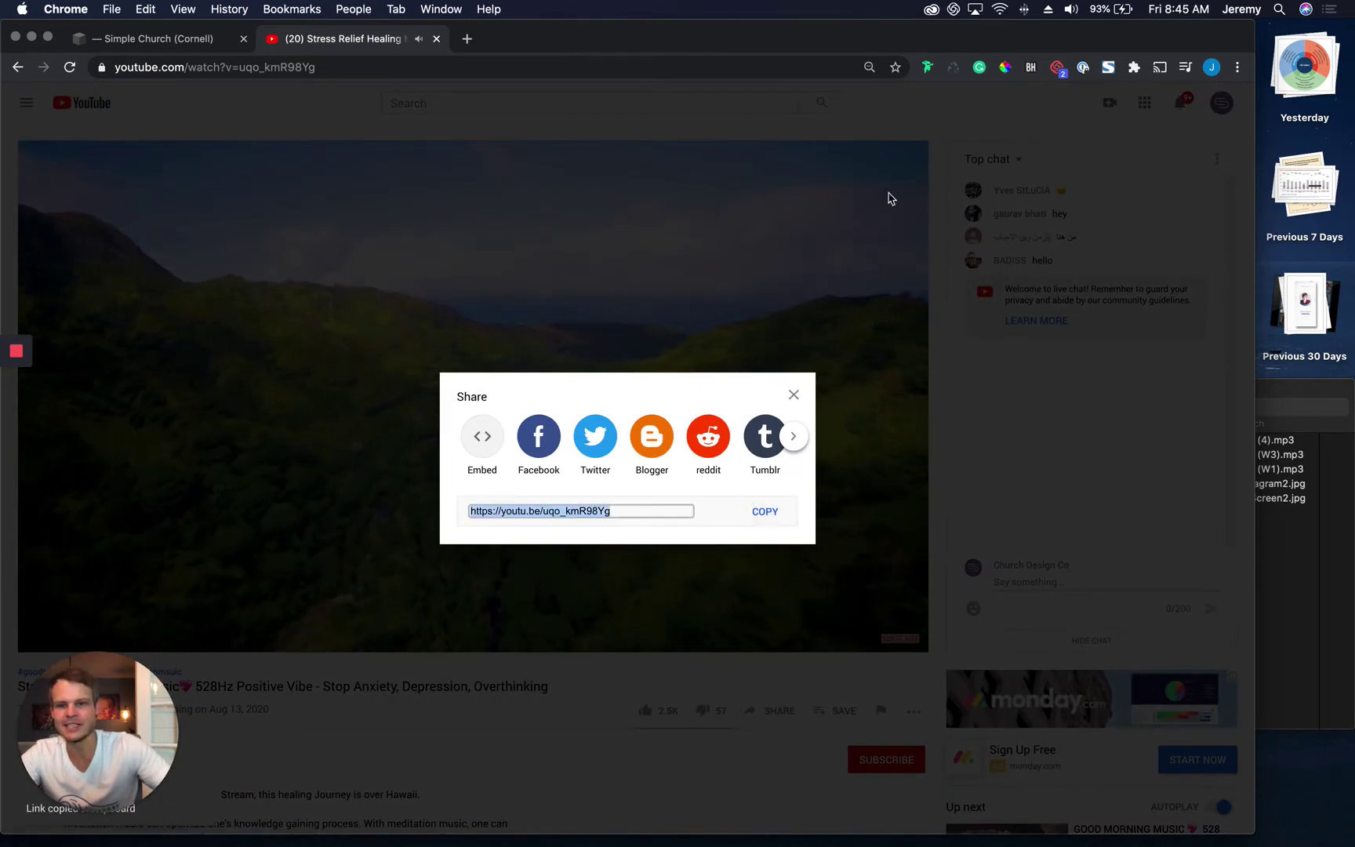
pyautogui.click(182, 40)
# Paste the youtu.be link into Video URL and let the Stress Relief Healing Music preview load
pyautogui.click(1009, 430)
pyautogui.press('super+v')
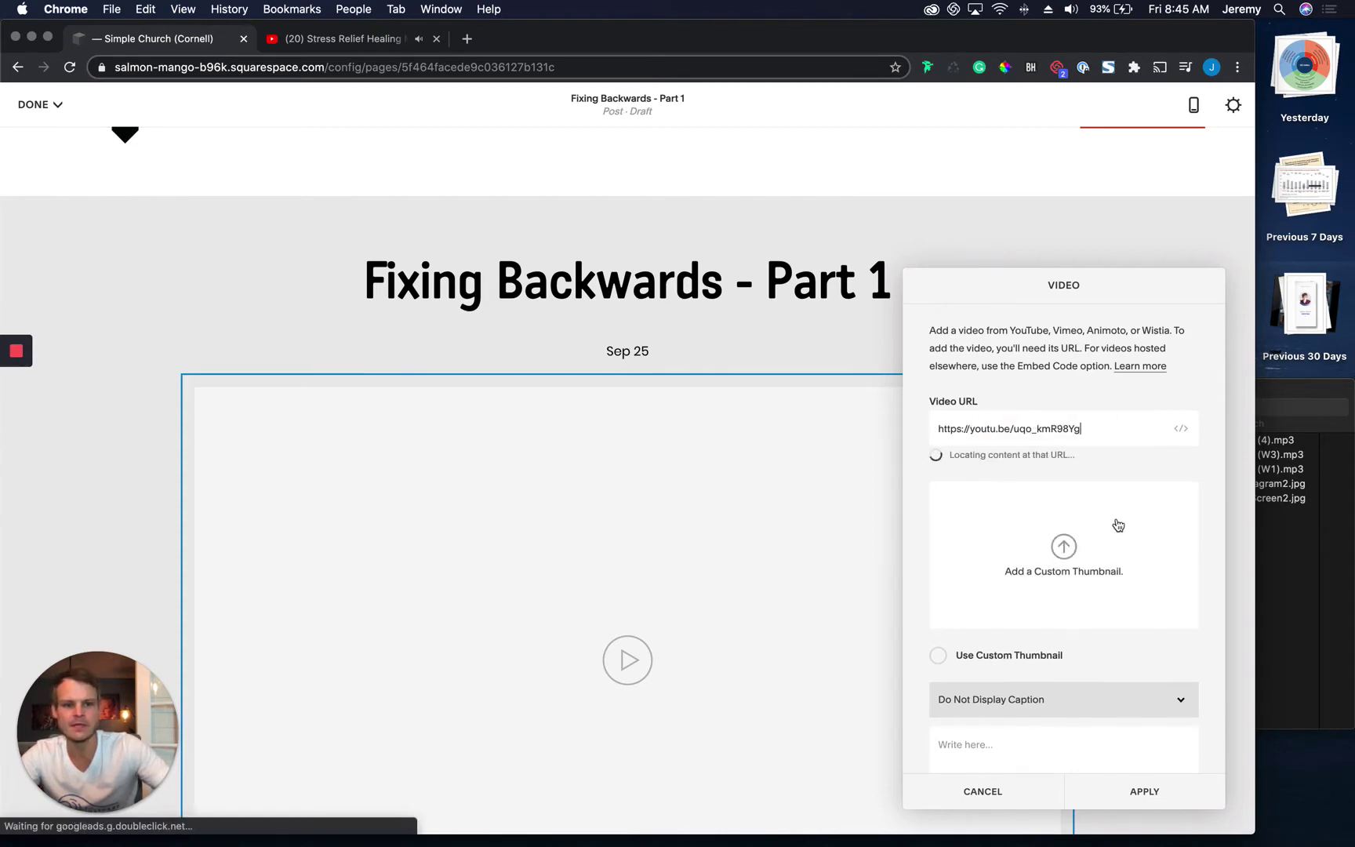
pyautogui.scroll(-1, 770, 499)
pyautogui.scroll(-4, 771, 498)
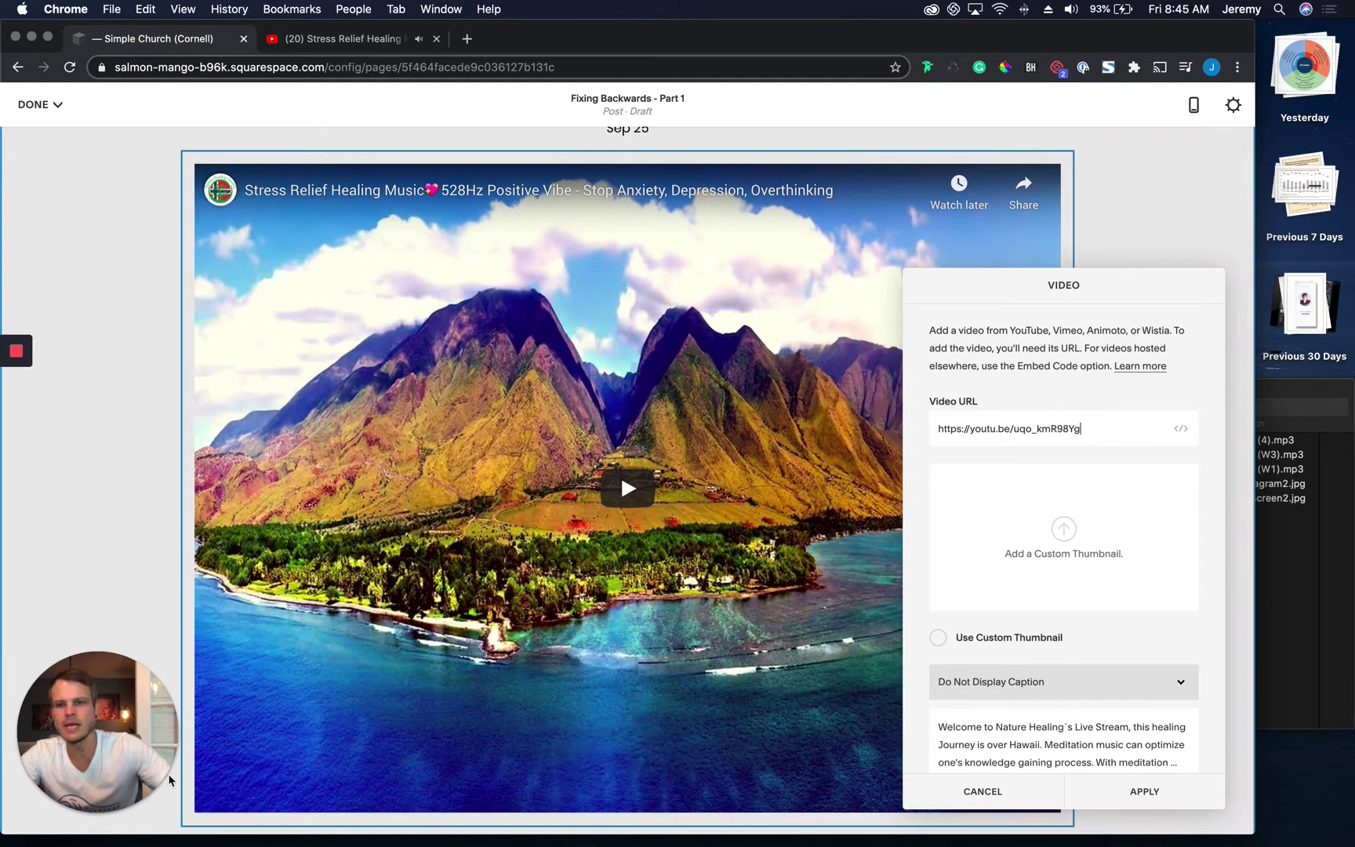
pyautogui.scroll(-1, 580, 559)
pyautogui.scroll(1, 580, 558)
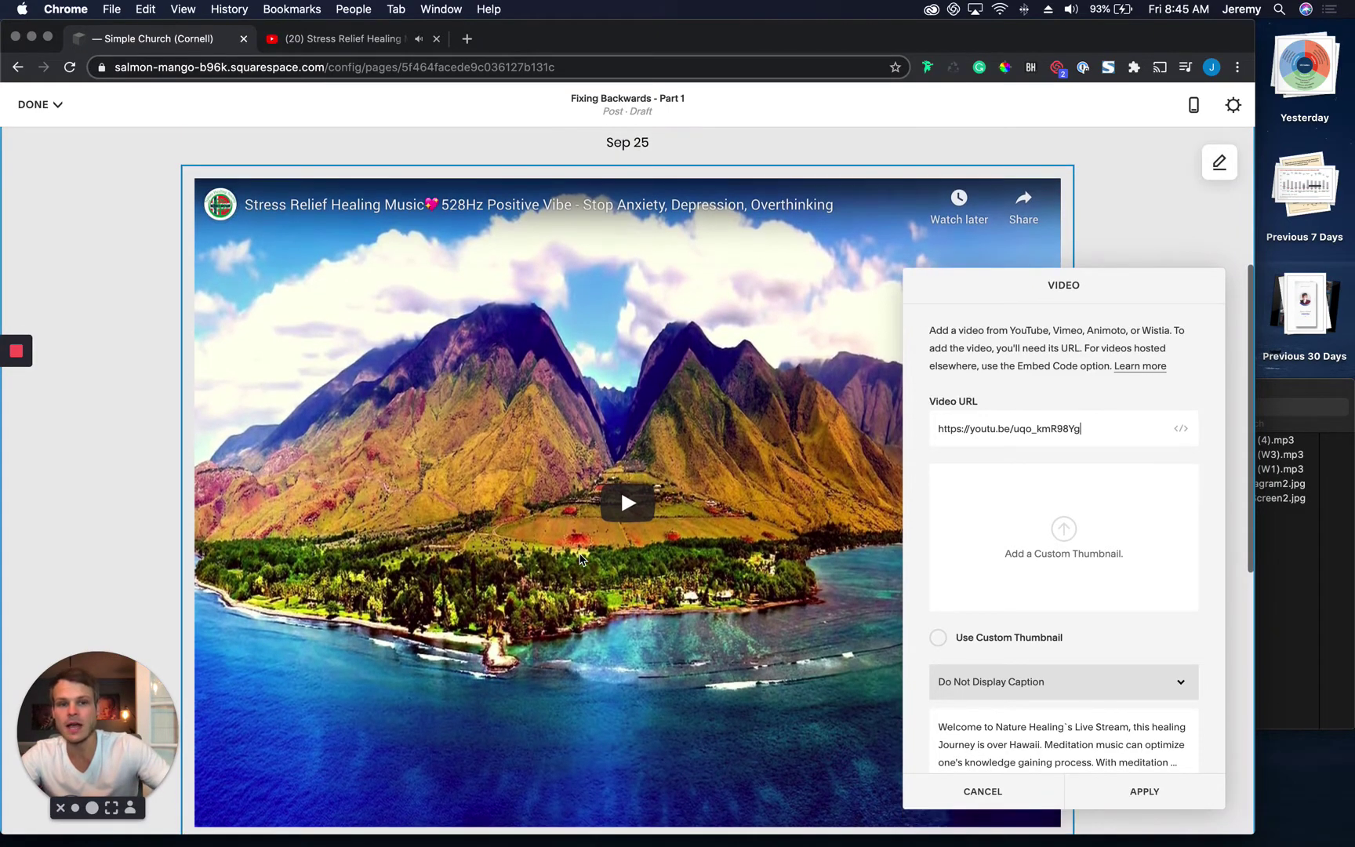
pyautogui.scroll(-1, 581, 558)
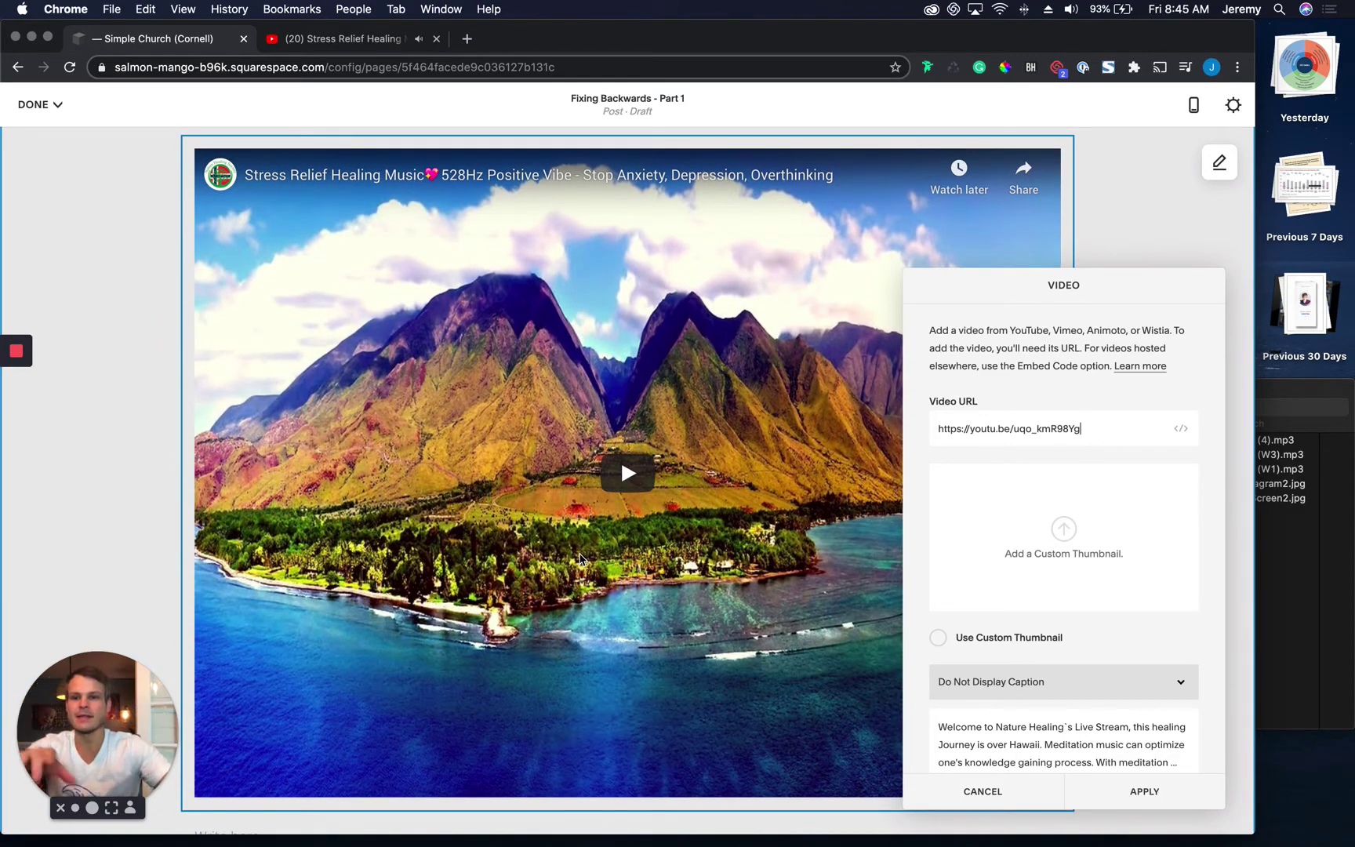
pyautogui.scroll(2, 443, 196)
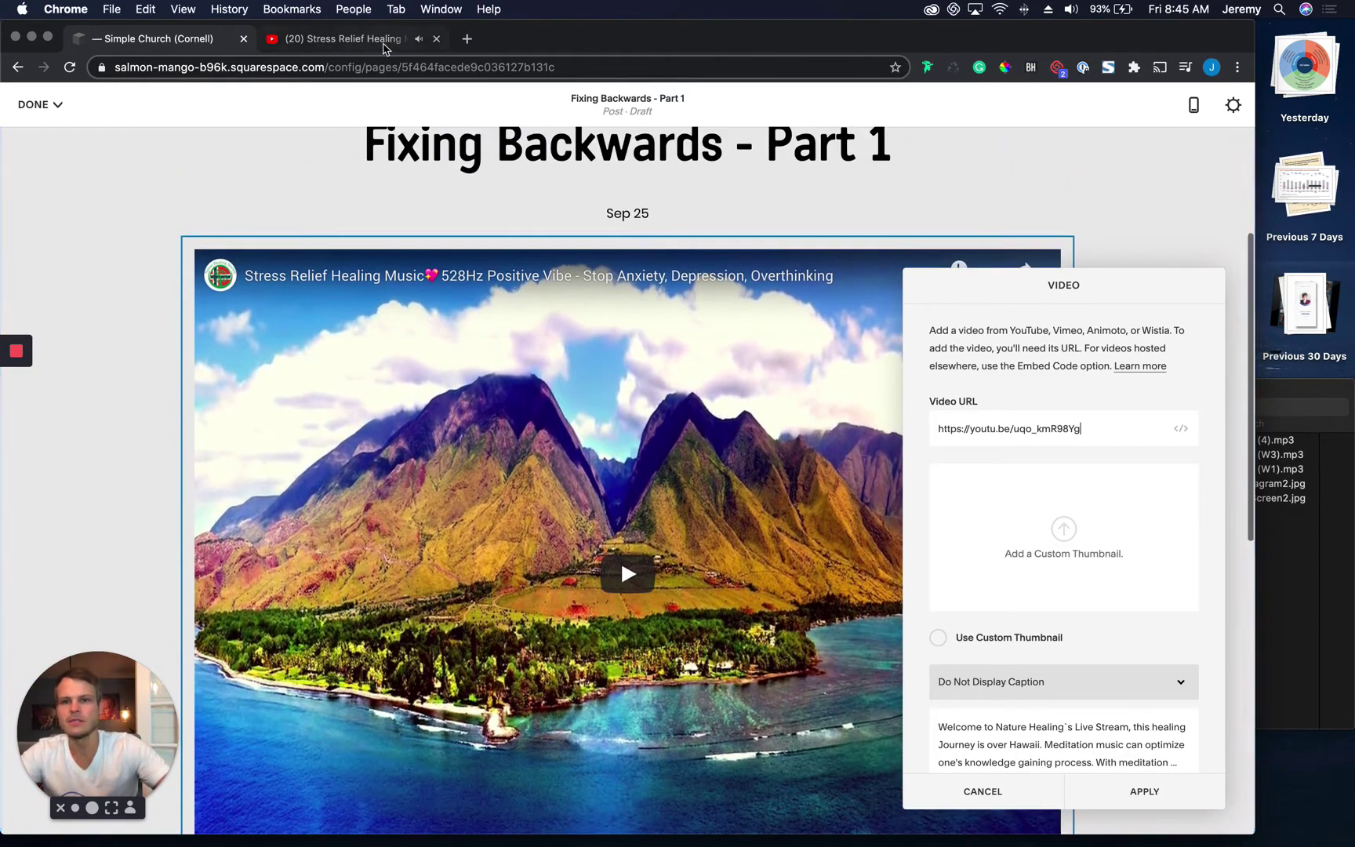
# Stop the YouTube stream and copy its iframe embed code from the Share Embed option
pyautogui.click(337, 39)
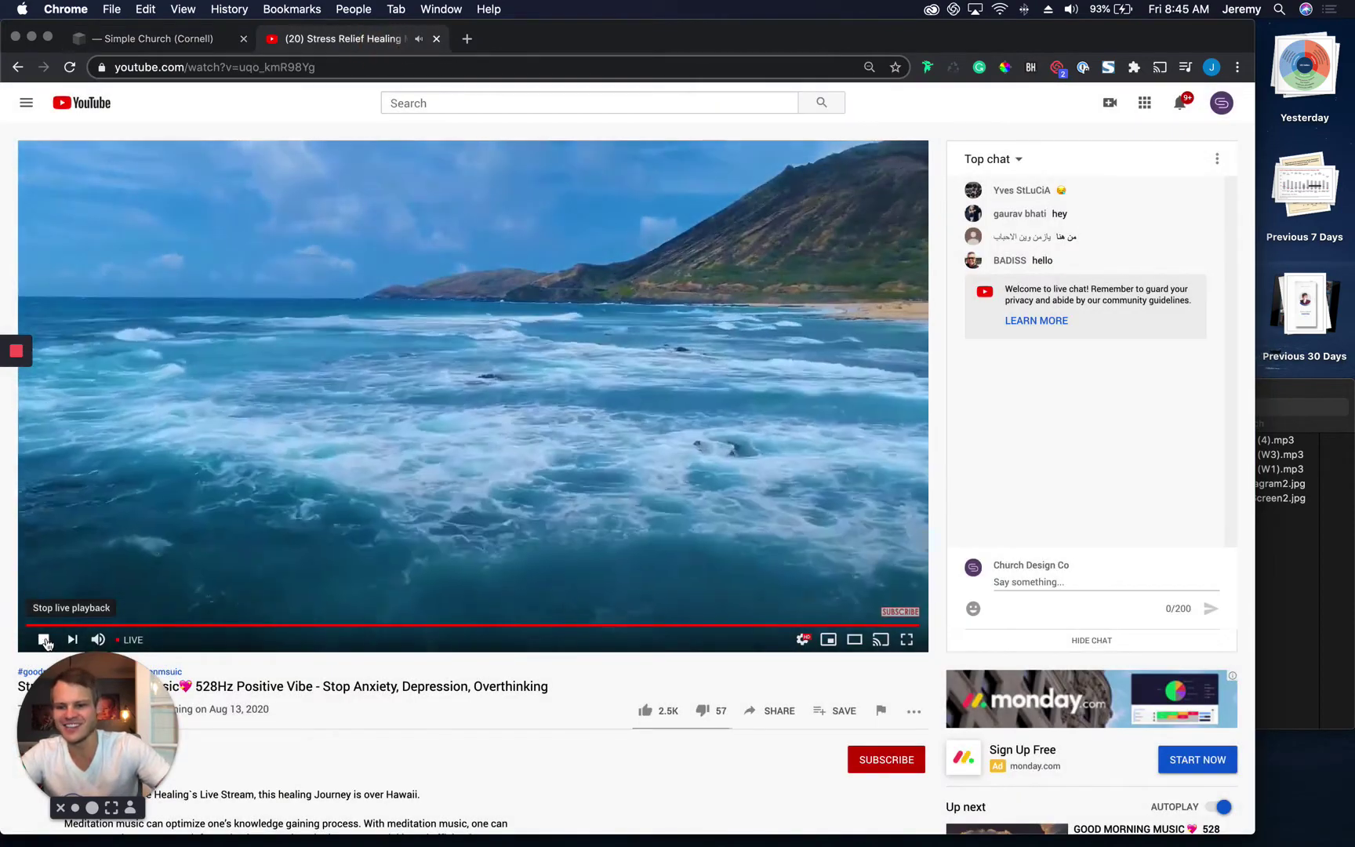
pyautogui.click(41, 641)
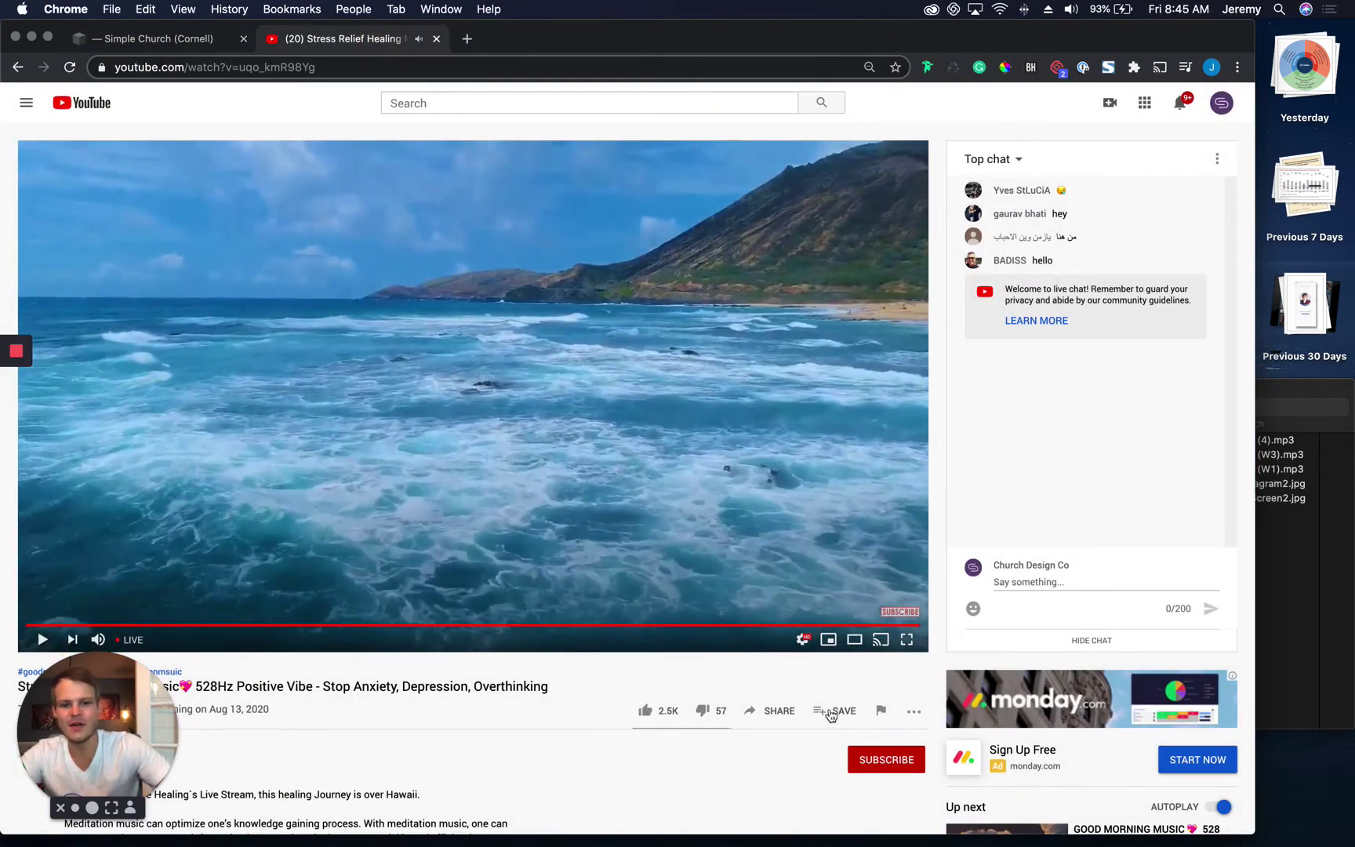
pyautogui.click(782, 712)
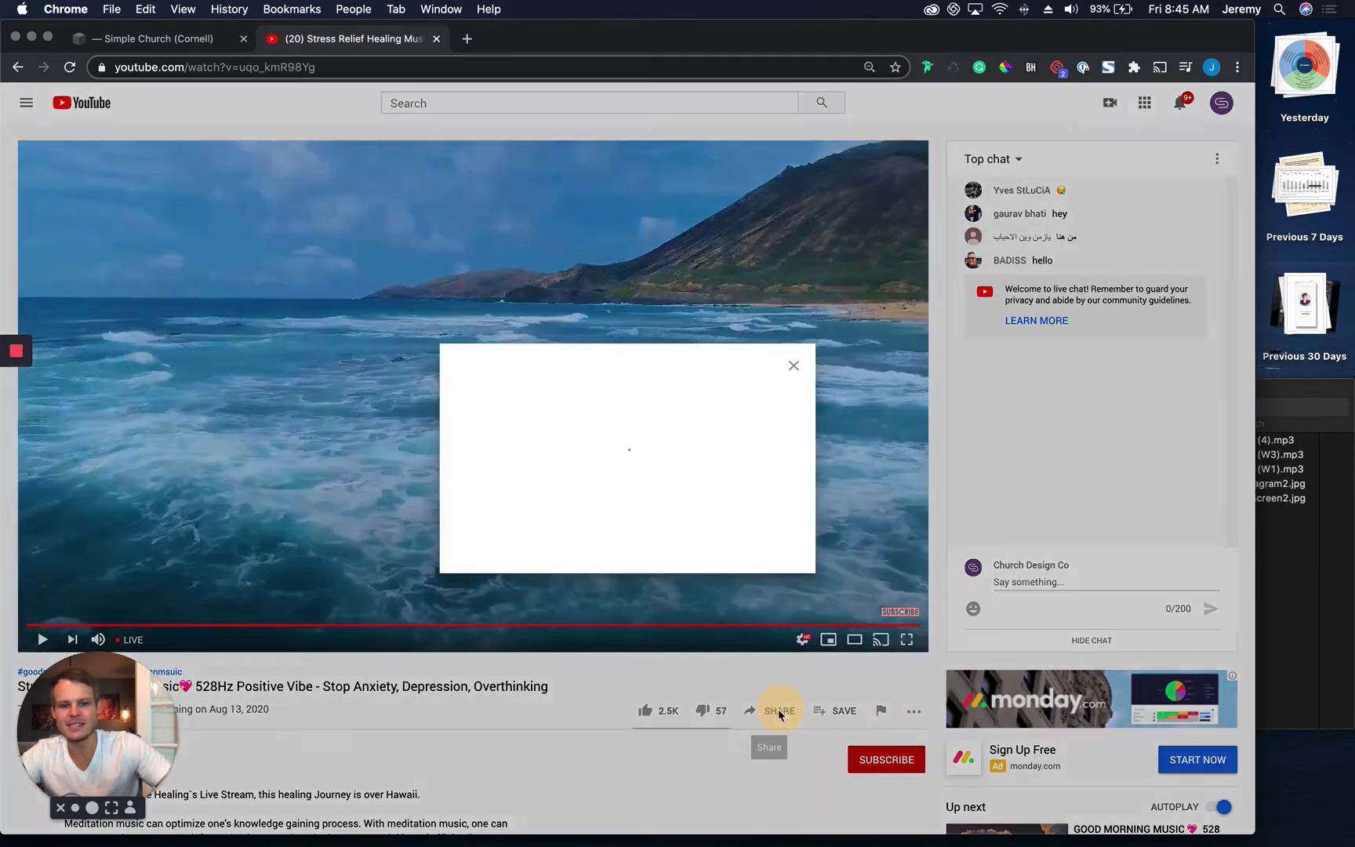
pyautogui.click(474, 440)
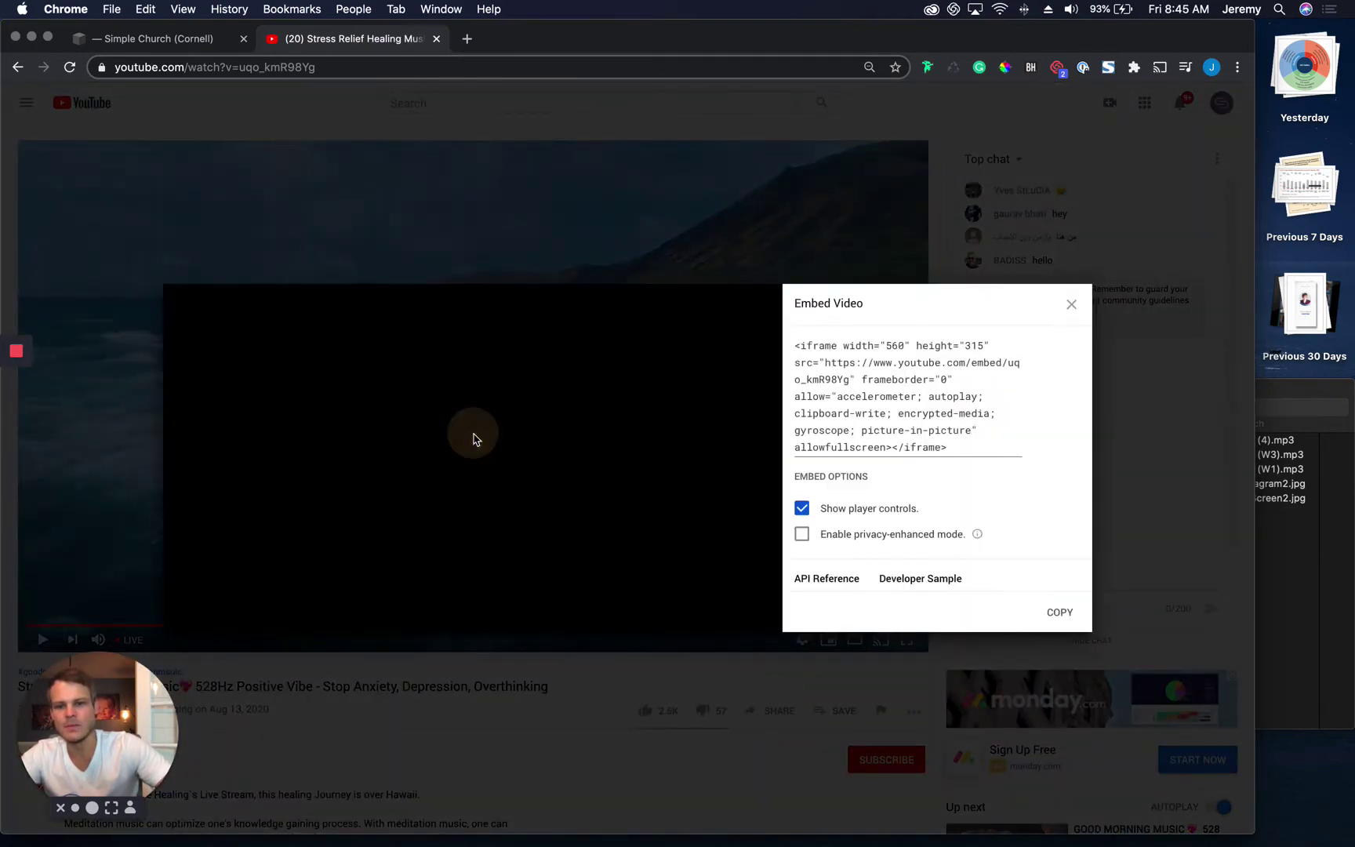
pyautogui.moveTo(961, 445); pyautogui.dragTo(794, 336)
pyautogui.press('super+c')
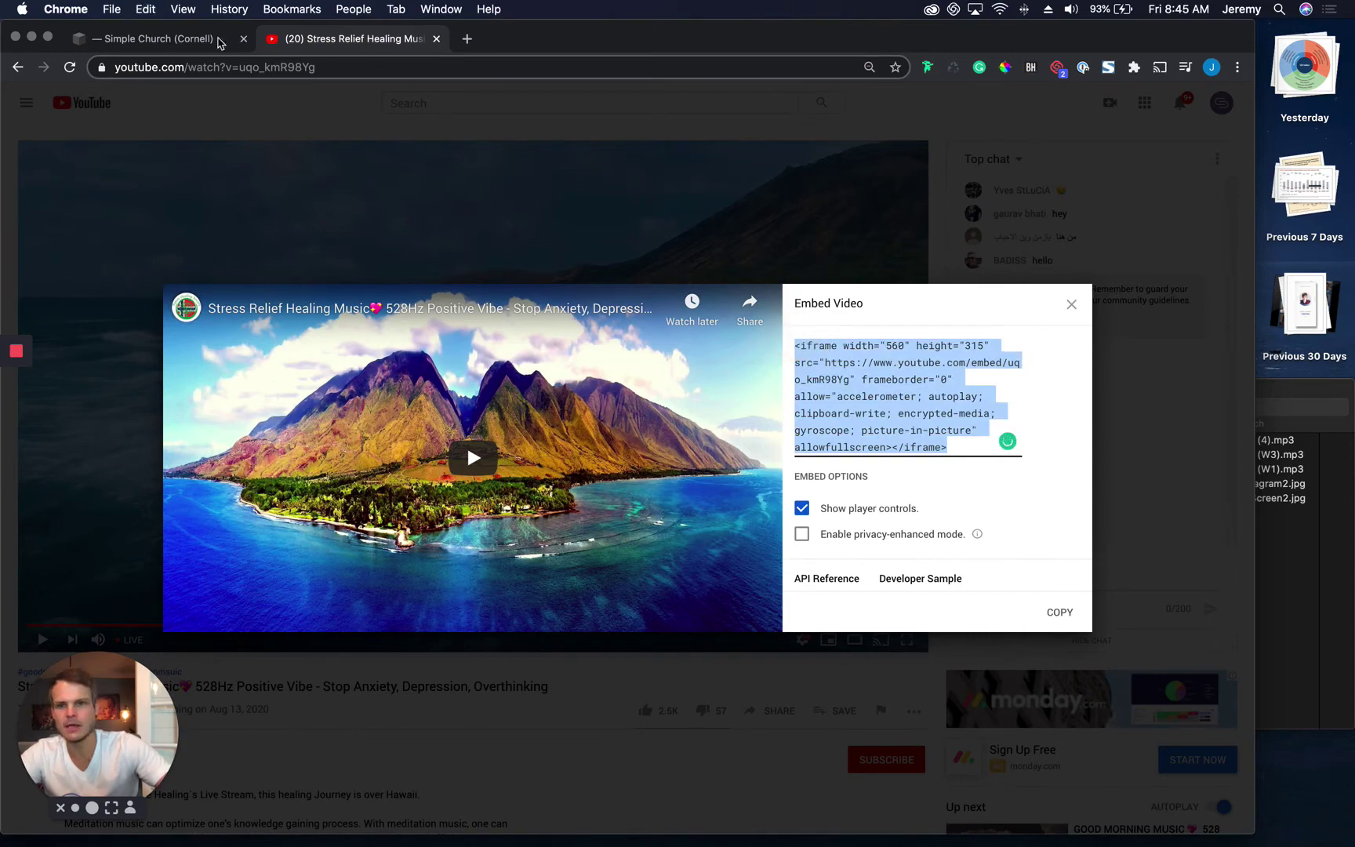
pyautogui.click(172, 38)
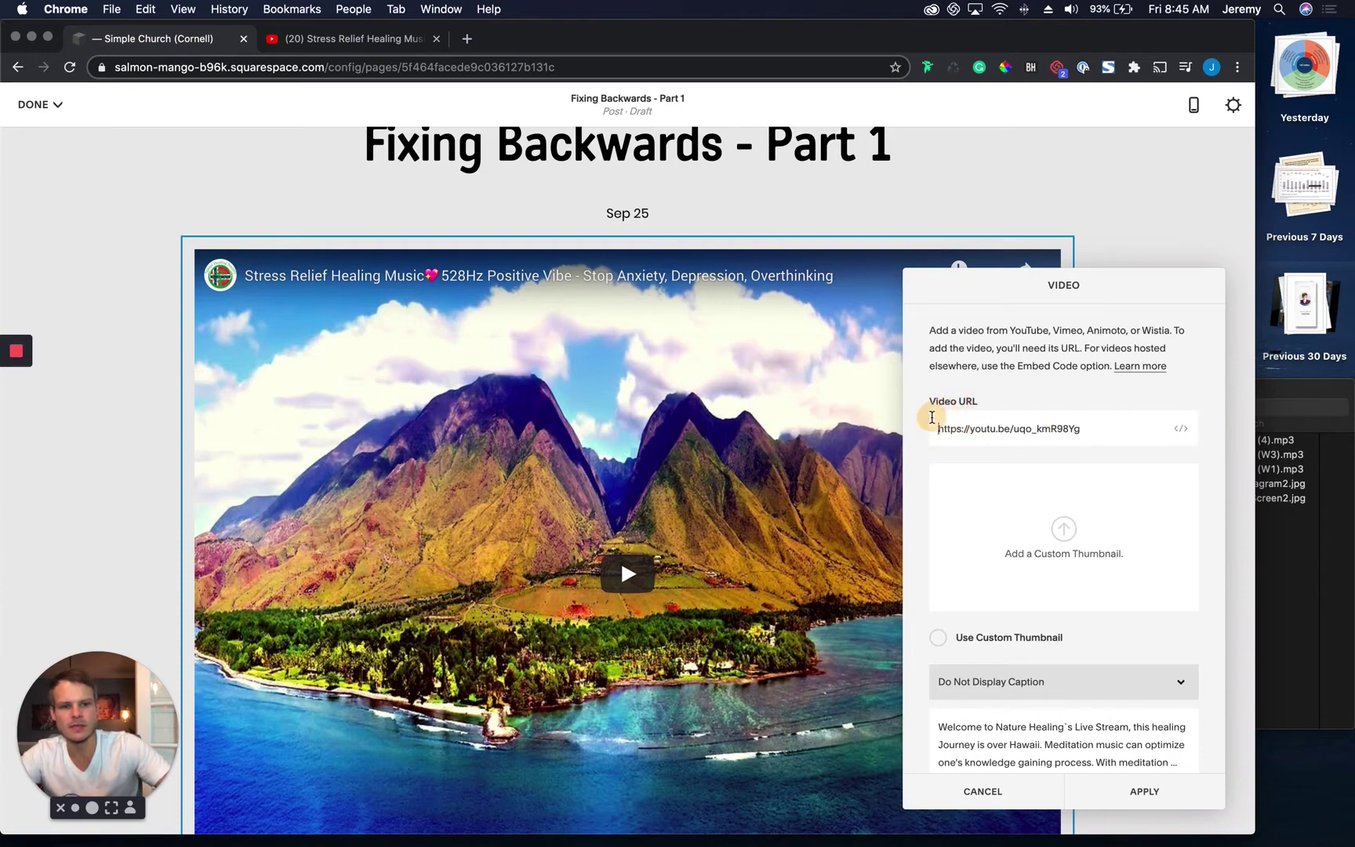
# Clear the youtu.be link and set the YouTube iframe code as the video's Embed Data
pyautogui.moveTo(938, 427); pyautogui.dragTo(1039, 426)
pyautogui.click(1118, 419)
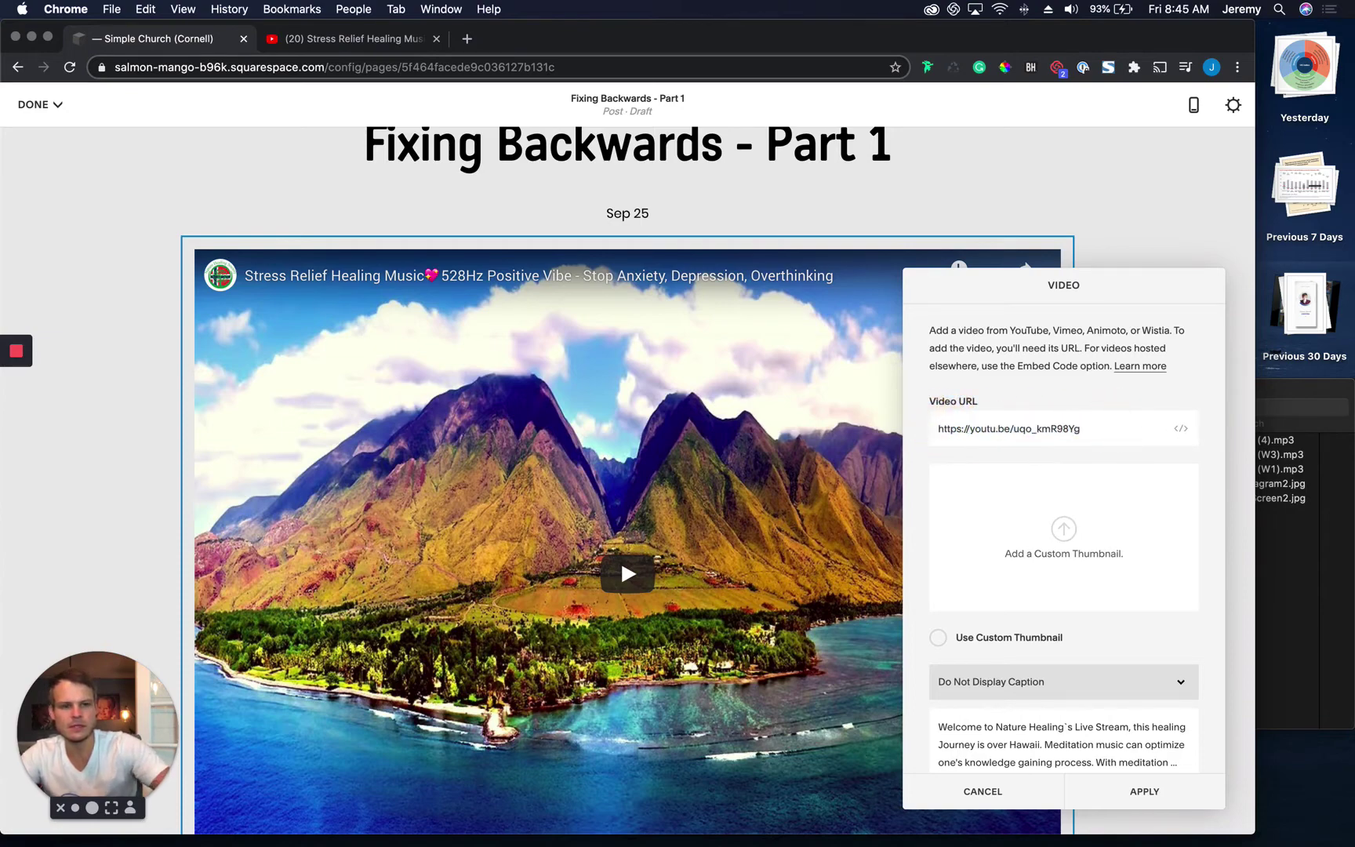
pyautogui.press('super+a')
pyautogui.press('BackSpace')
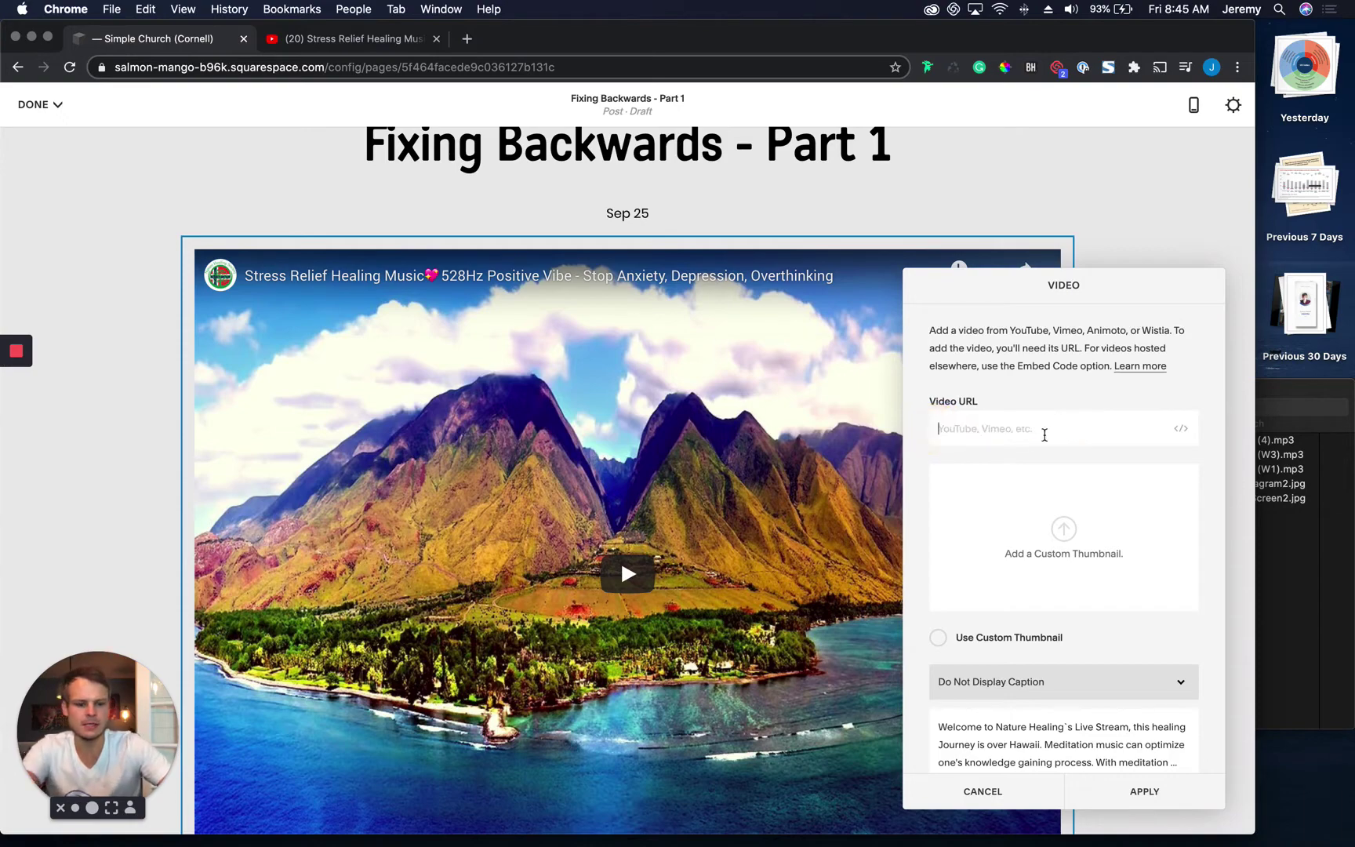
pyautogui.click(1180, 432)
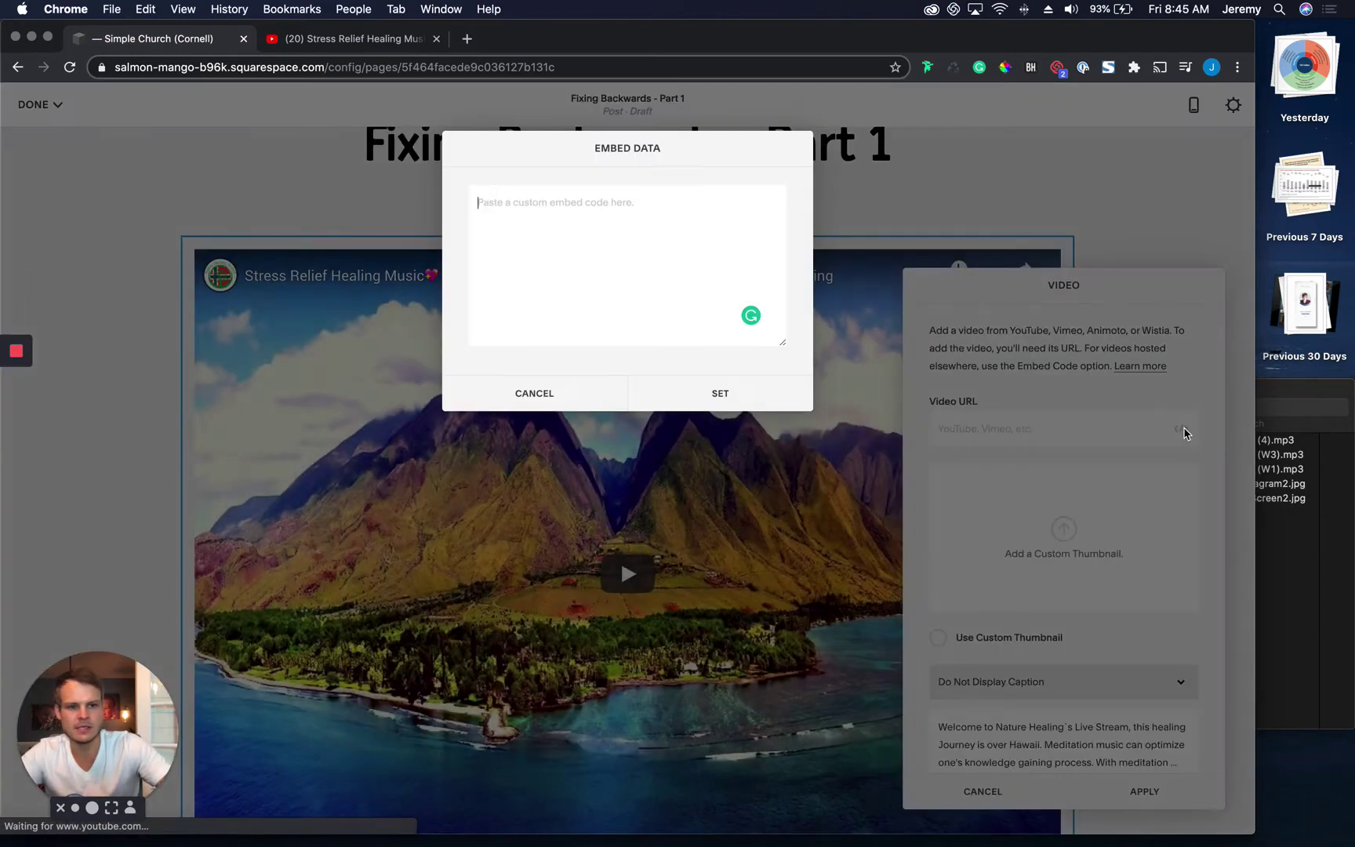
pyautogui.click(553, 214)
pyautogui.press('super+v')
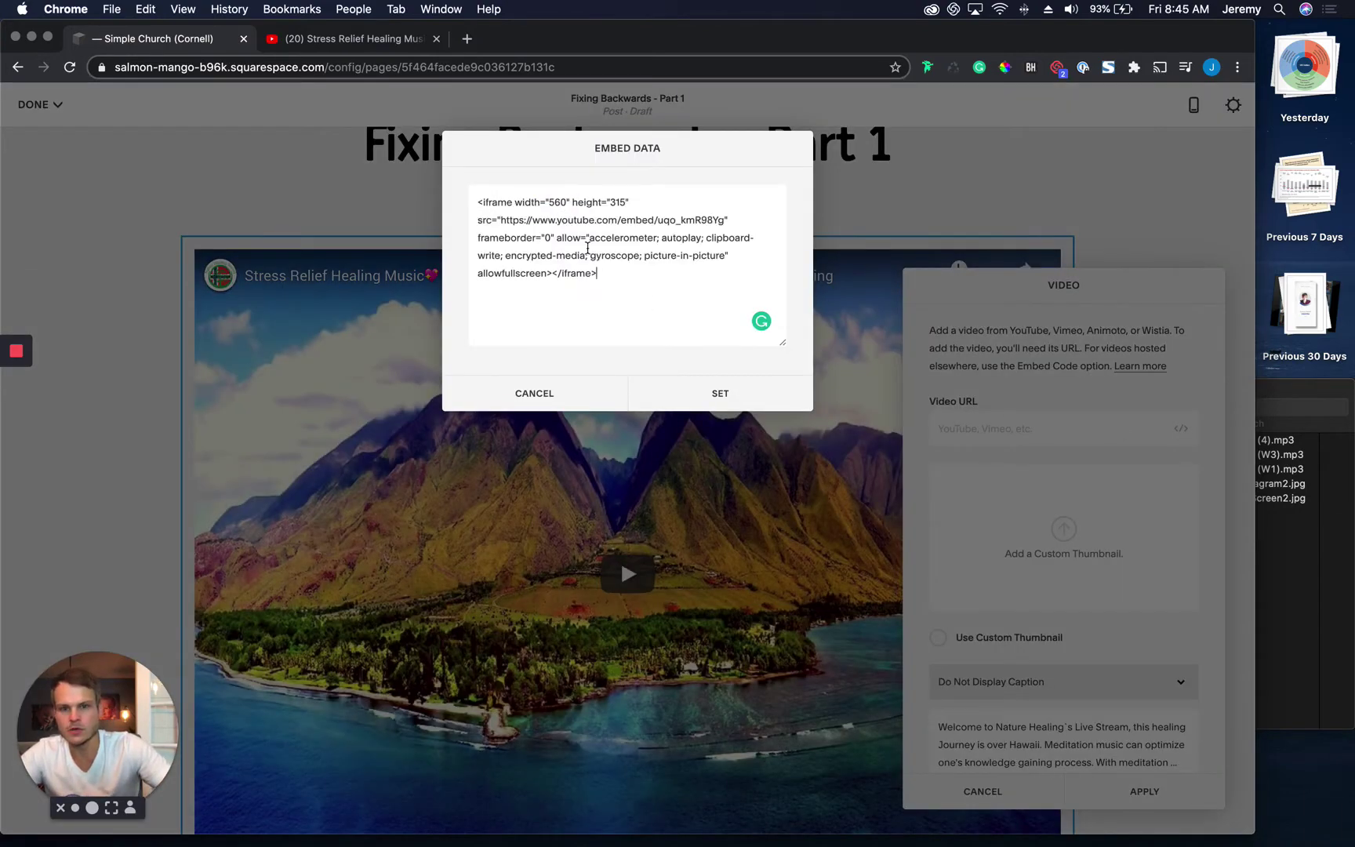
pyautogui.click(730, 388)
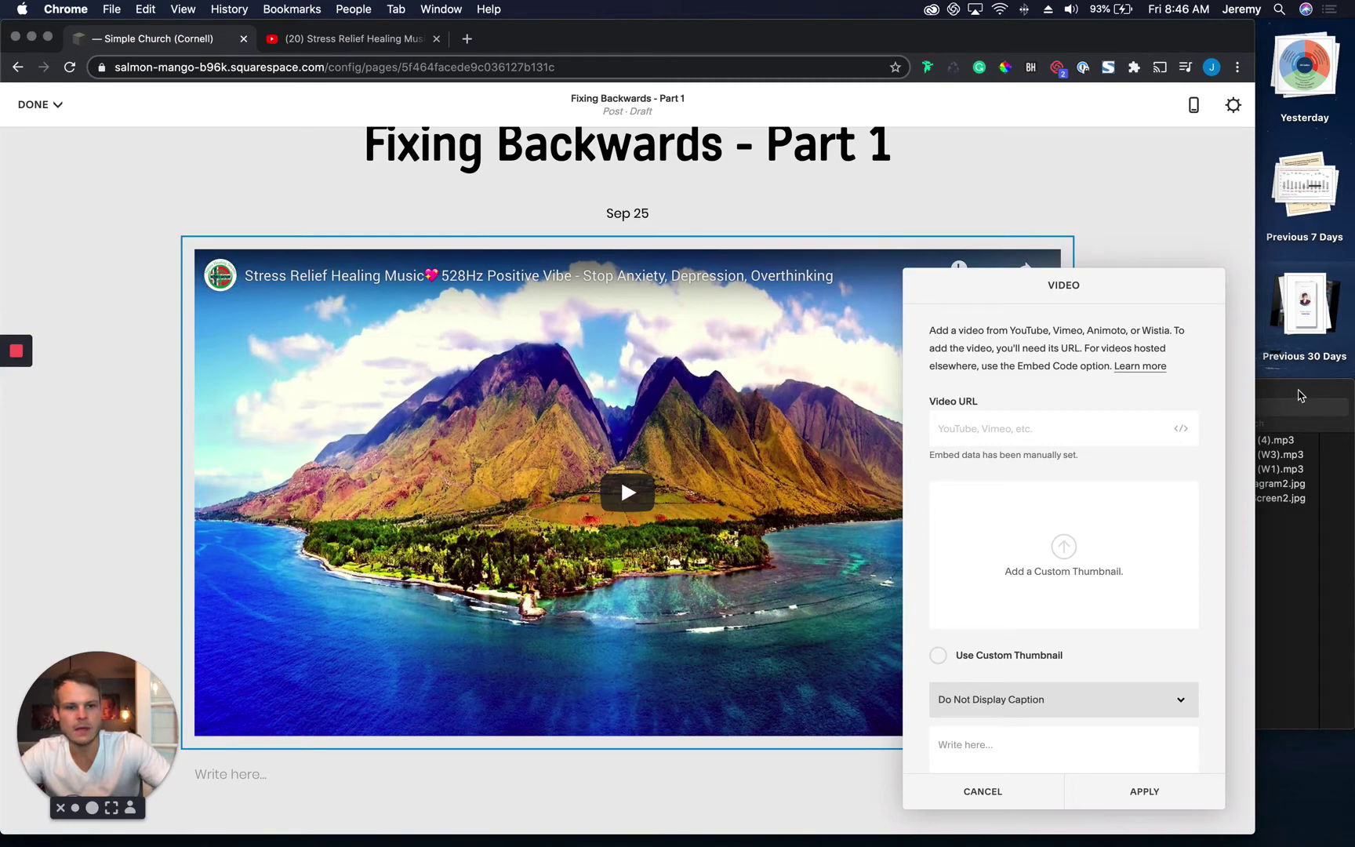
# Drop the Fixing Backwards title-screen JPG in as the video's custom thumbnail and apply it
pyautogui.click(1299, 395)
pyautogui.moveTo(1200, 421); pyautogui.dragTo(1213, 528)
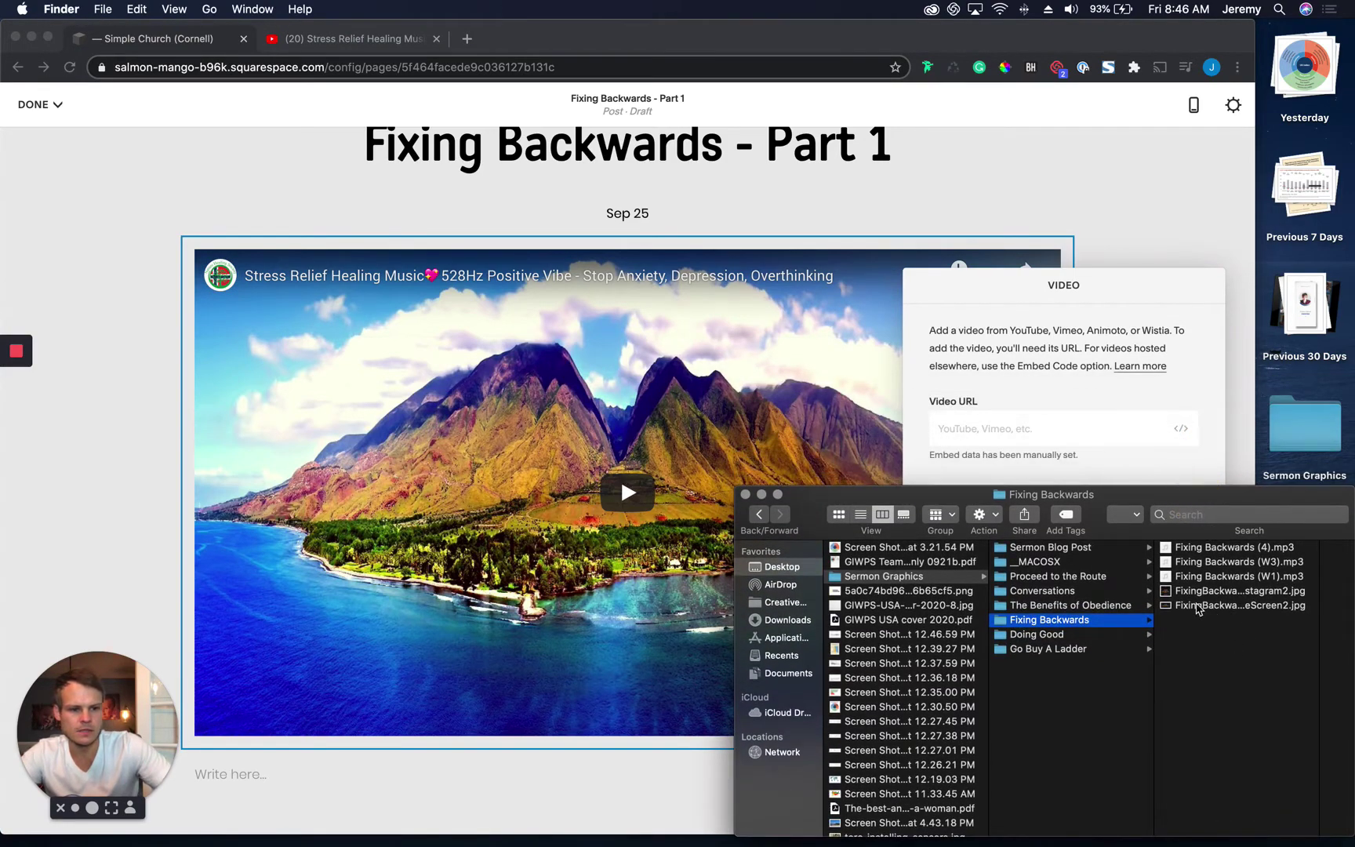
pyautogui.moveTo(1198, 609); pyautogui.dragTo(1117, 469)
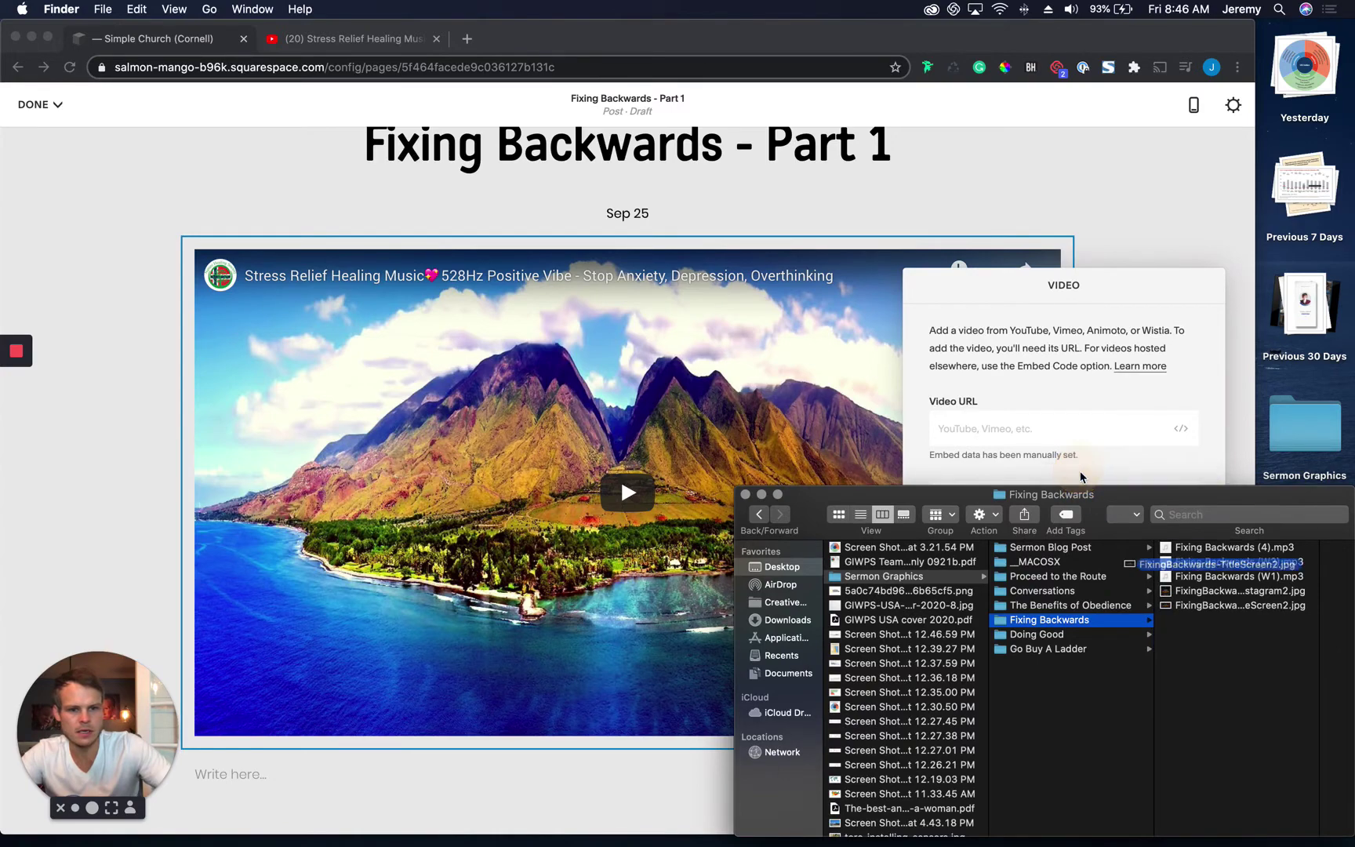
pyautogui.click(1147, 289)
pyautogui.moveTo(1125, 278); pyautogui.dragTo(1118, 166)
pyautogui.click(1321, 592)
pyautogui.moveTo(1231, 605); pyautogui.dragTo(1067, 437)
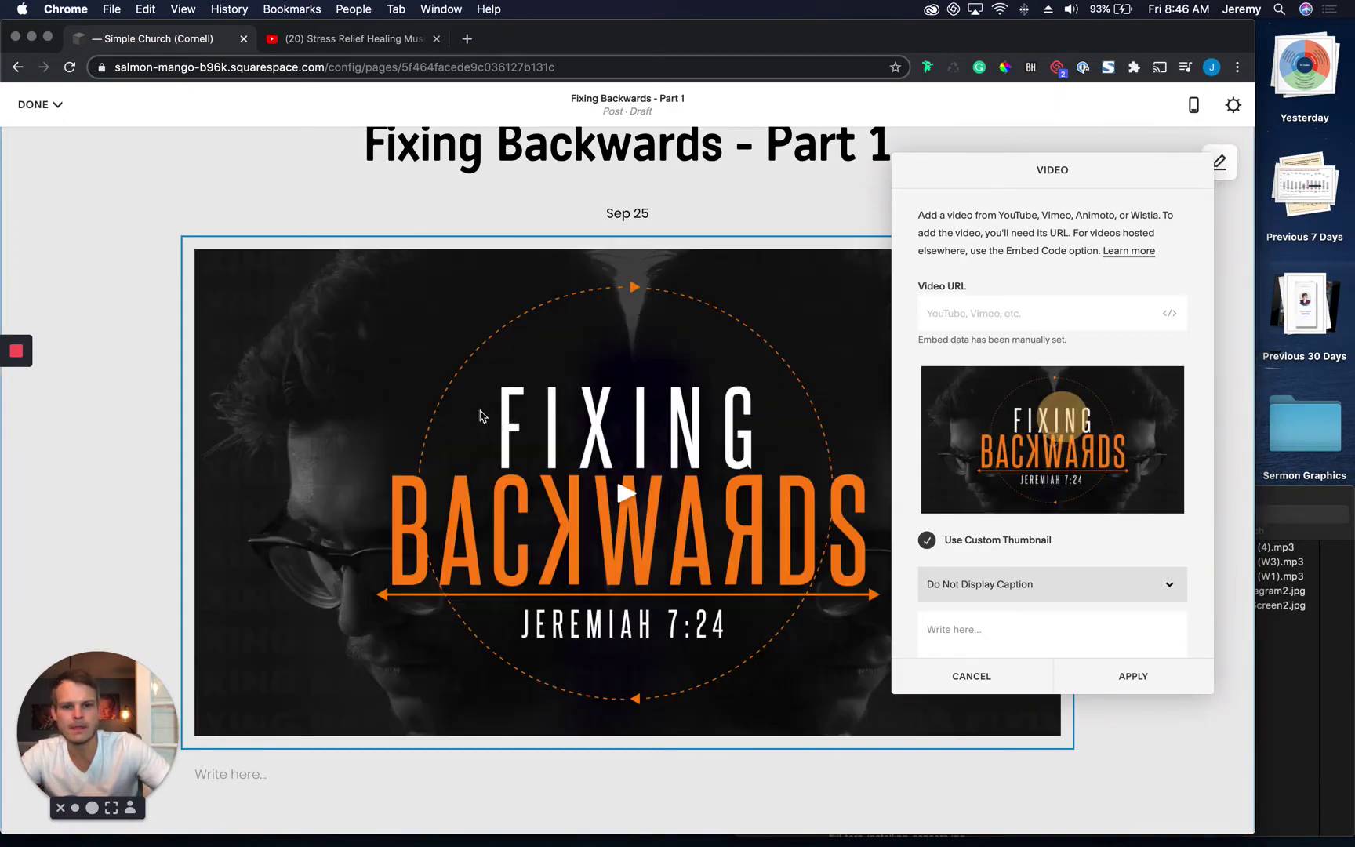
pyautogui.scroll(-2, 1113, 575)
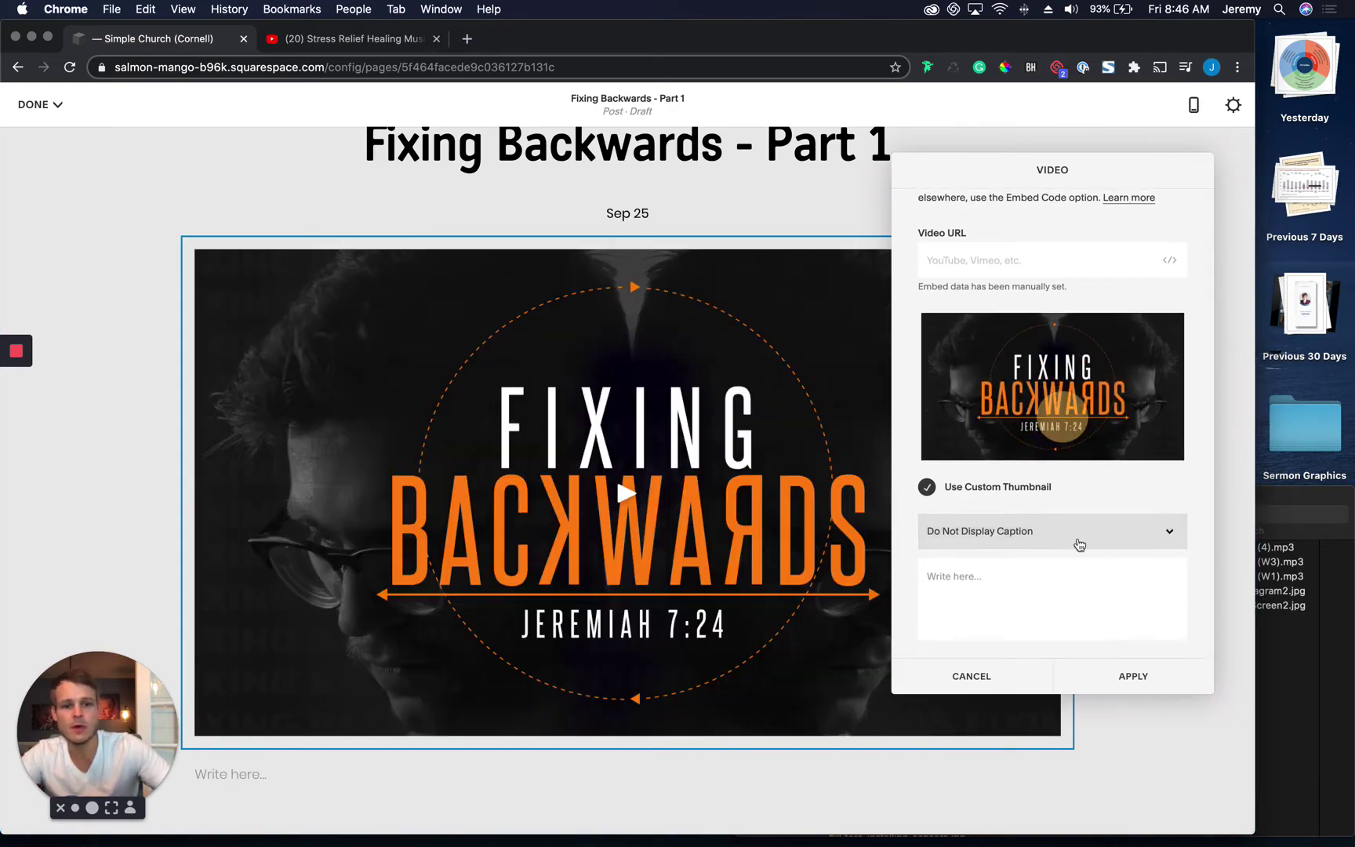
pyautogui.scroll(2, 1029, 522)
pyautogui.click(1134, 676)
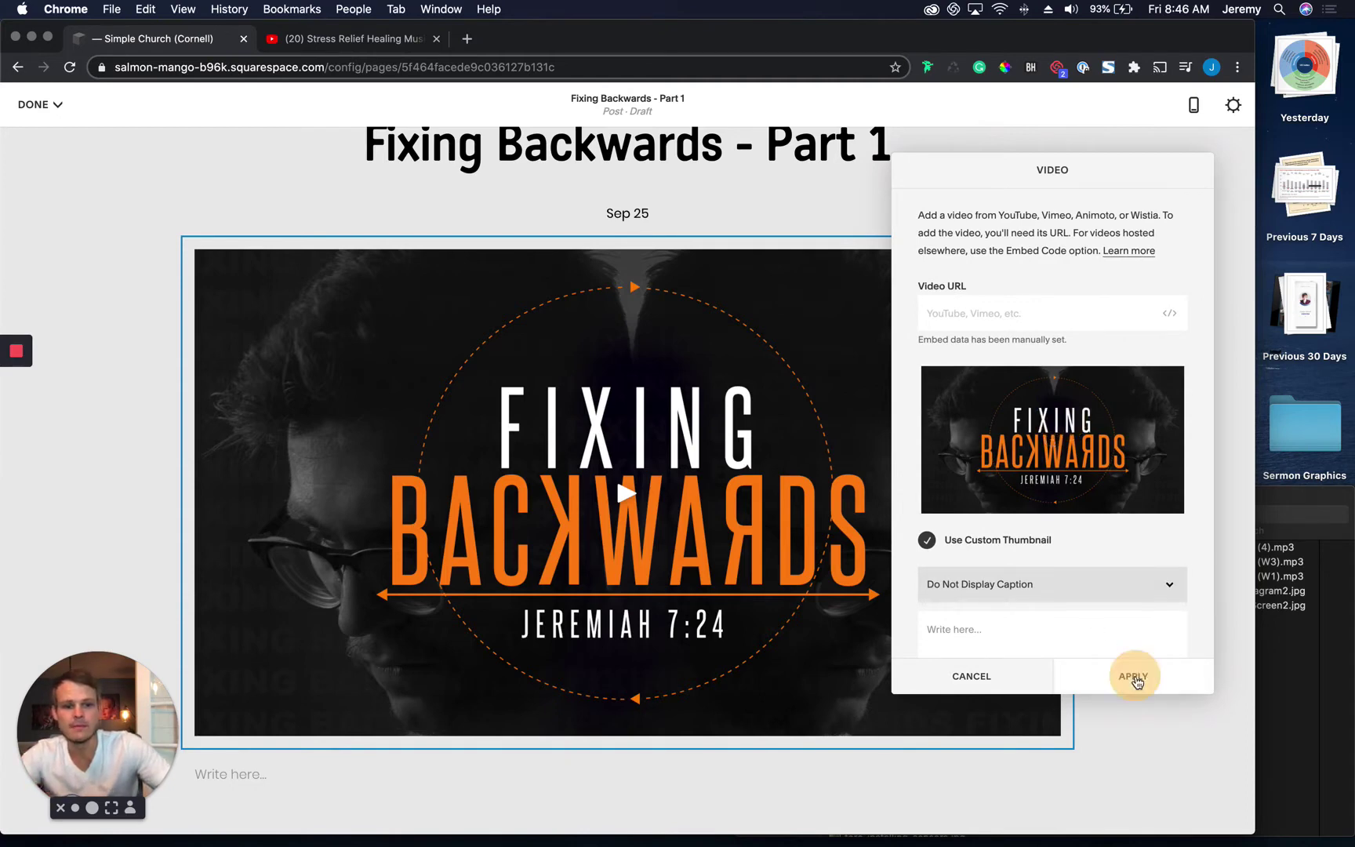
# Insert an Image block below the video holding FixingBackwards_TitleScreen2.jpg
pyautogui.scroll(-5, 350, 507)
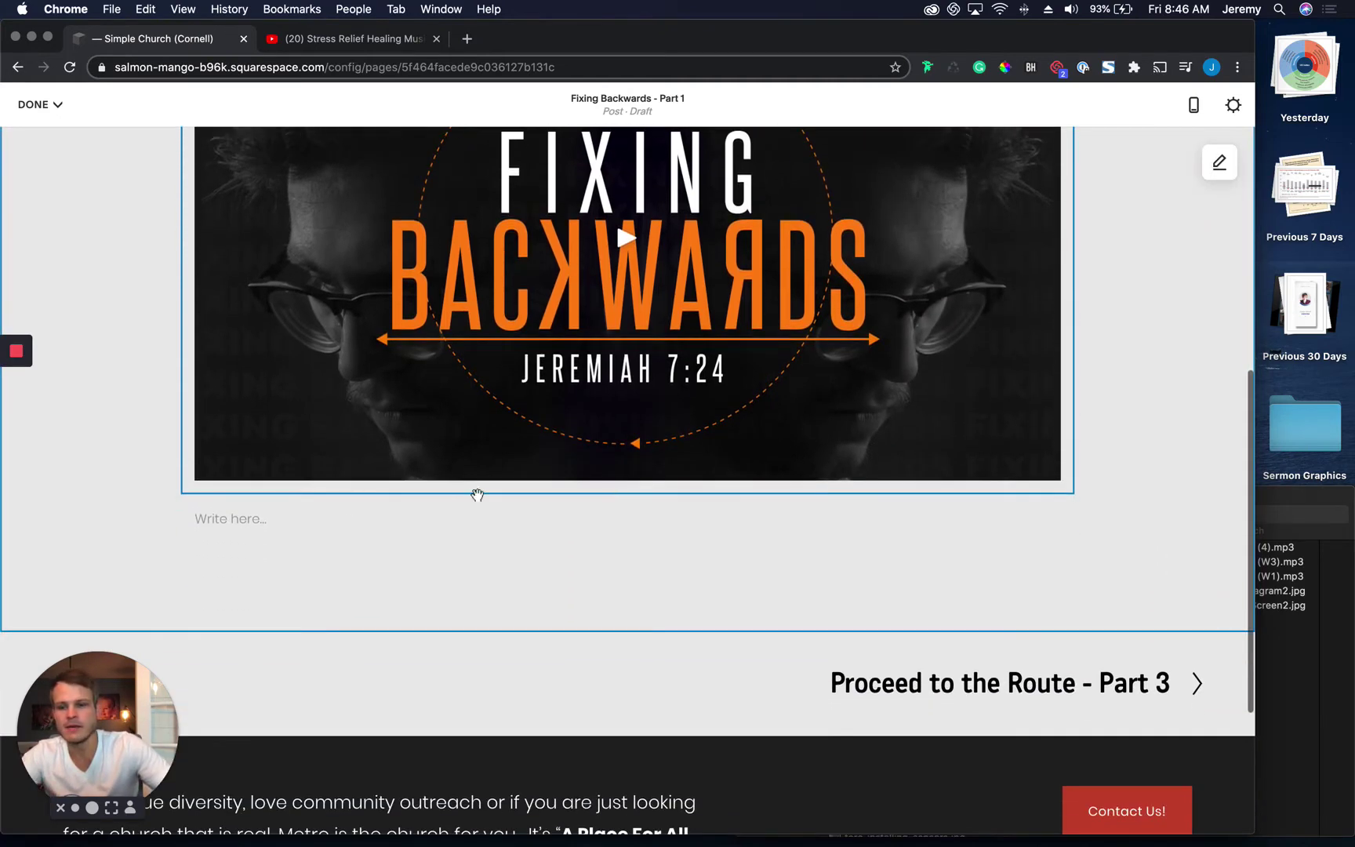
pyautogui.moveTo(182, 546)
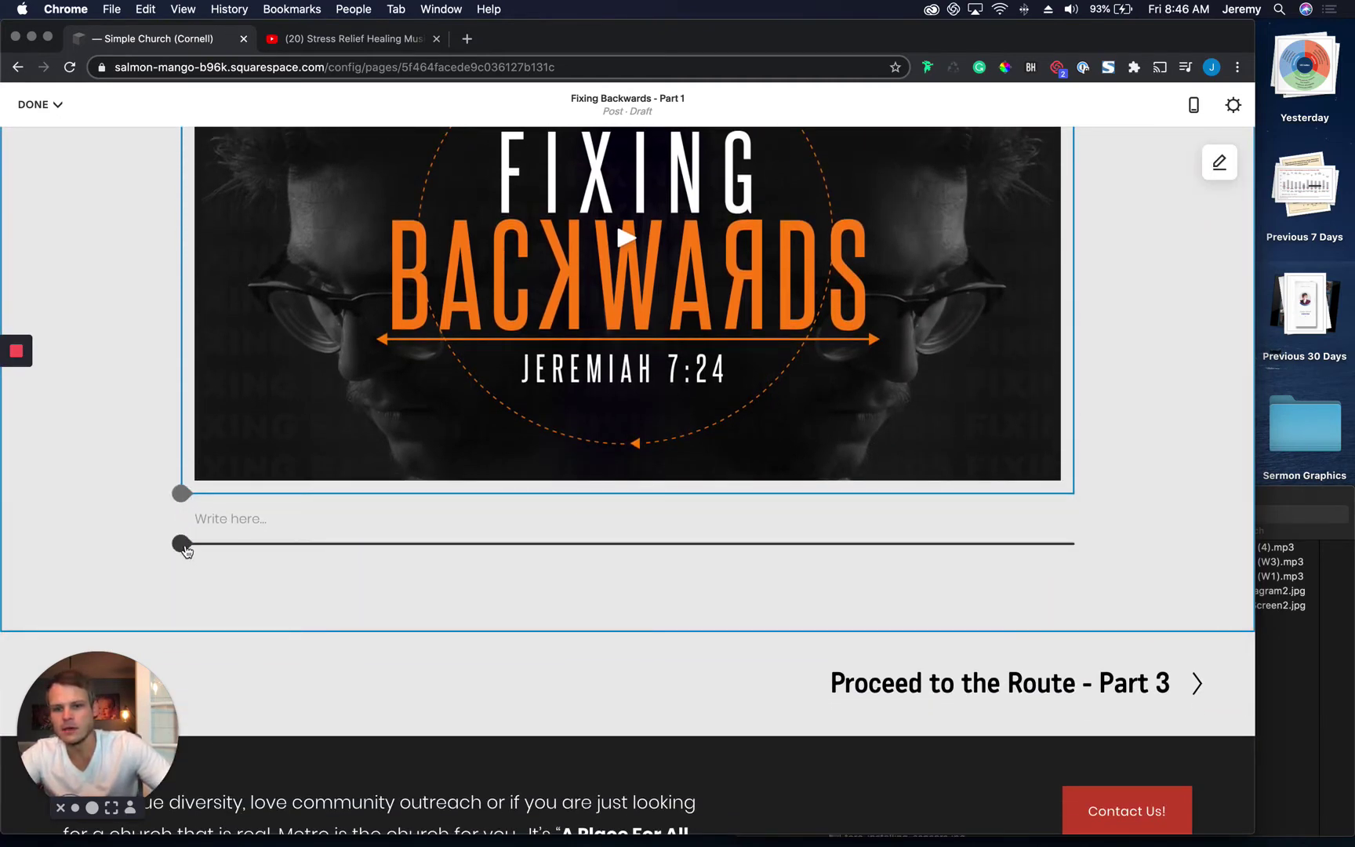
pyautogui.click(182, 496)
pyautogui.click(428, 352)
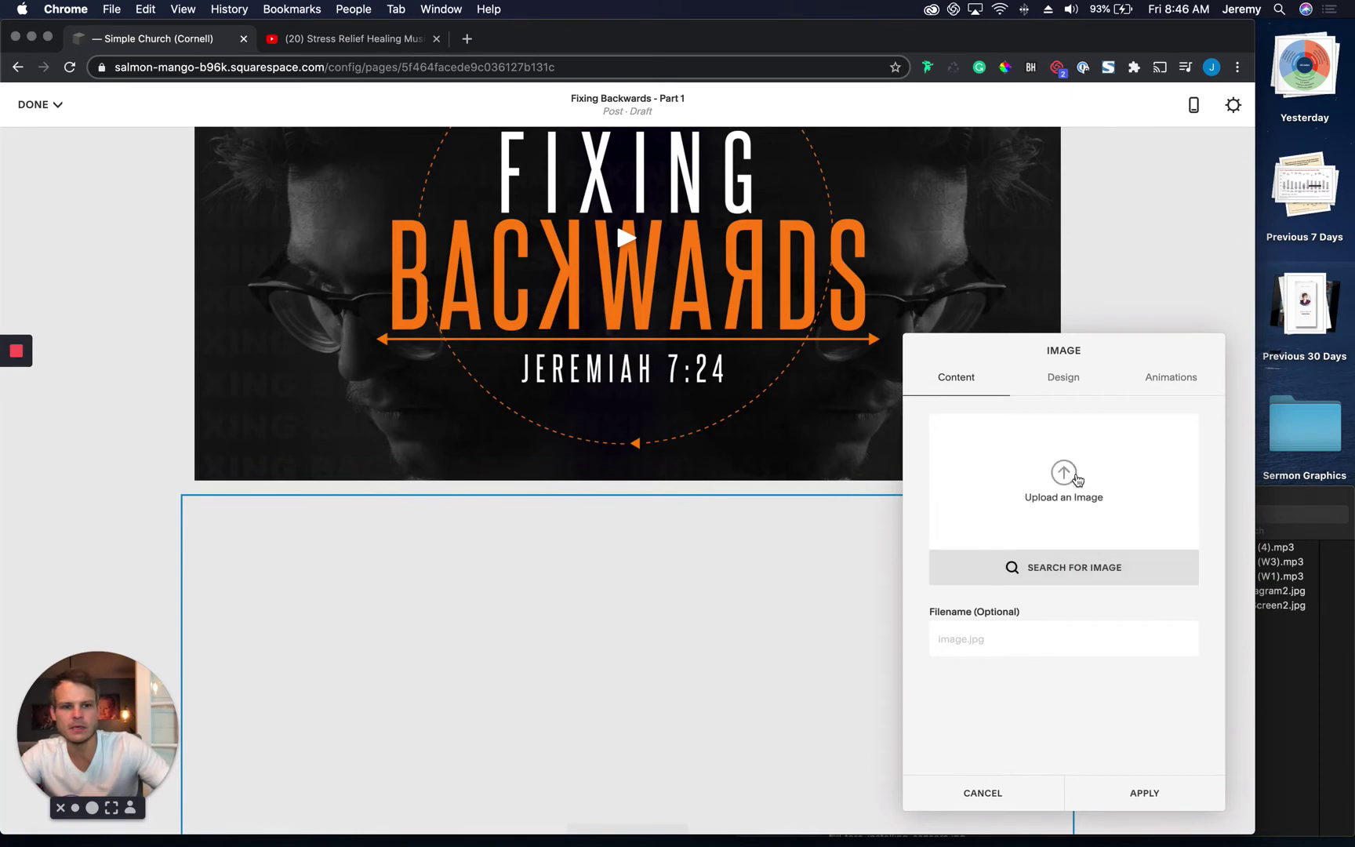
pyautogui.moveTo(1282, 605); pyautogui.dragTo(1090, 471)
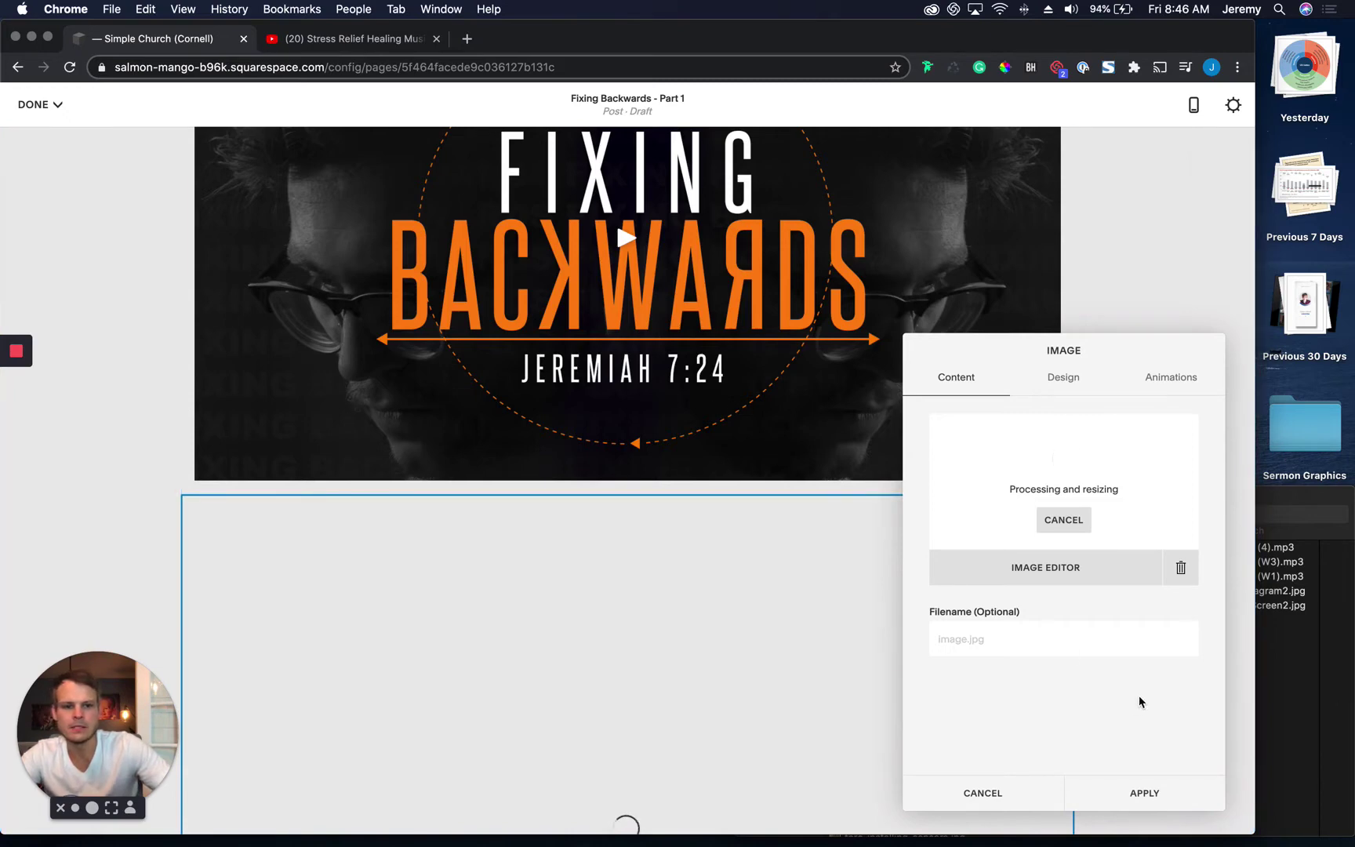
pyautogui.click(1145, 792)
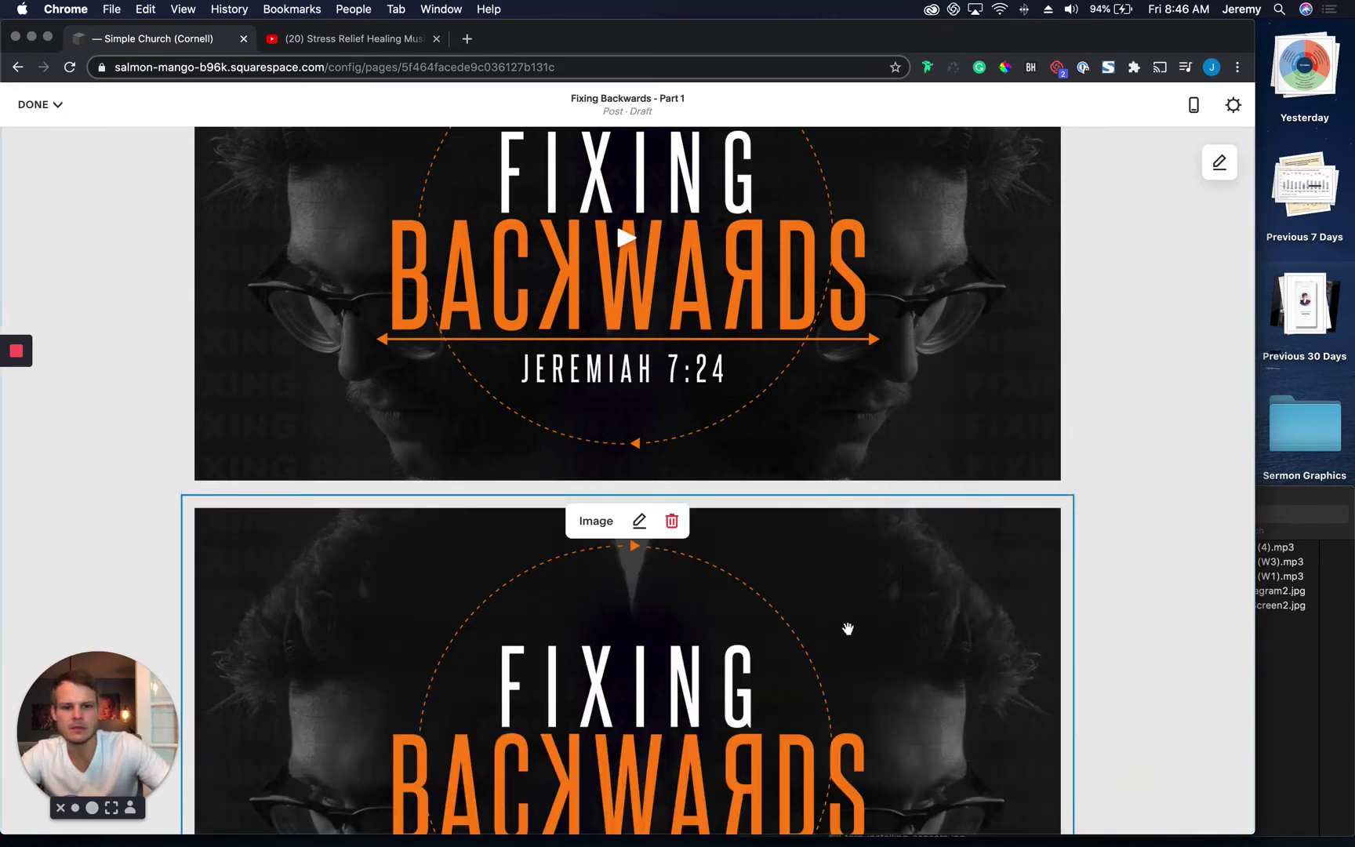
# Delete the Video block from the post
pyautogui.scroll(-5, 850, 615)
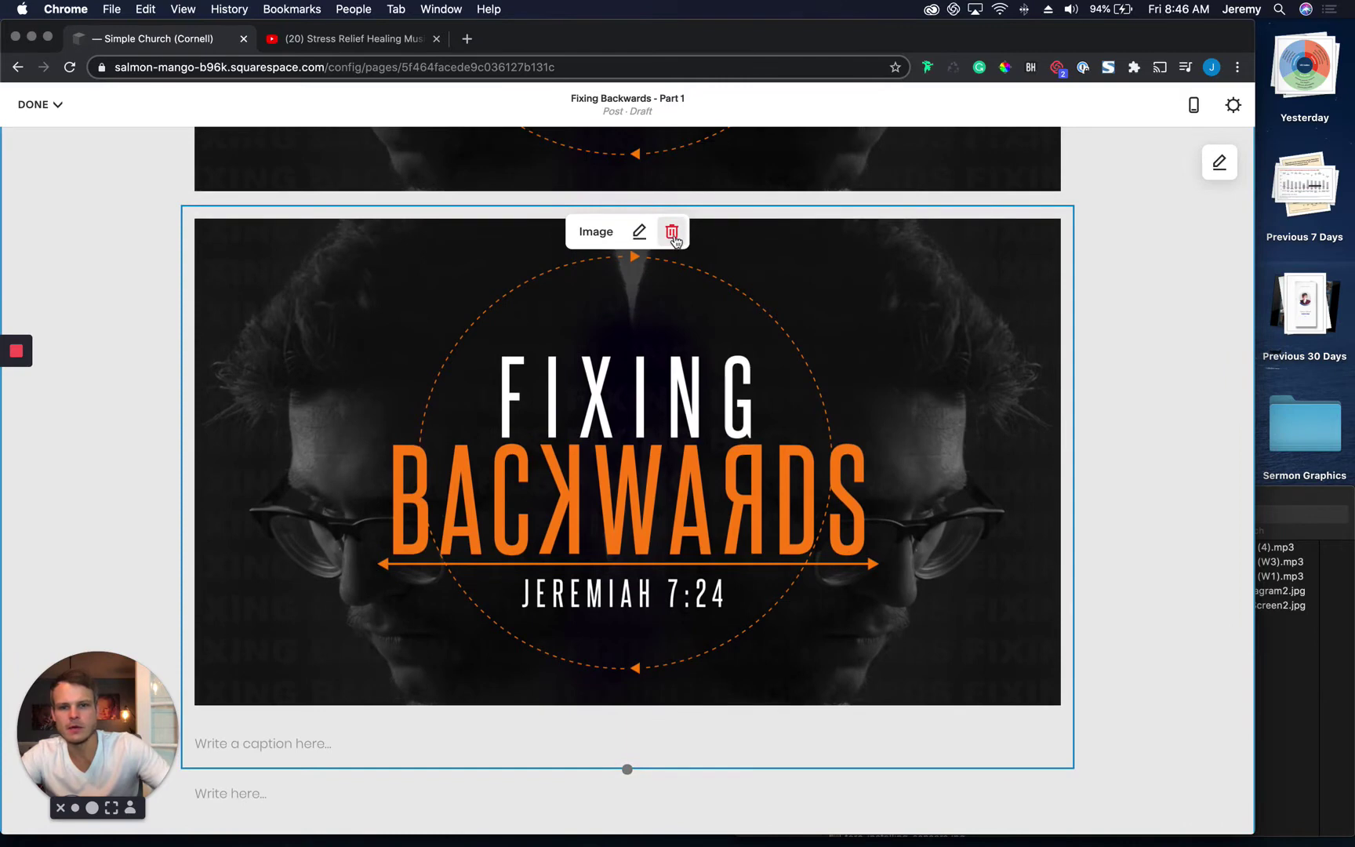
pyautogui.scroll(6, 813, 264)
pyautogui.scroll(1, 937, 261)
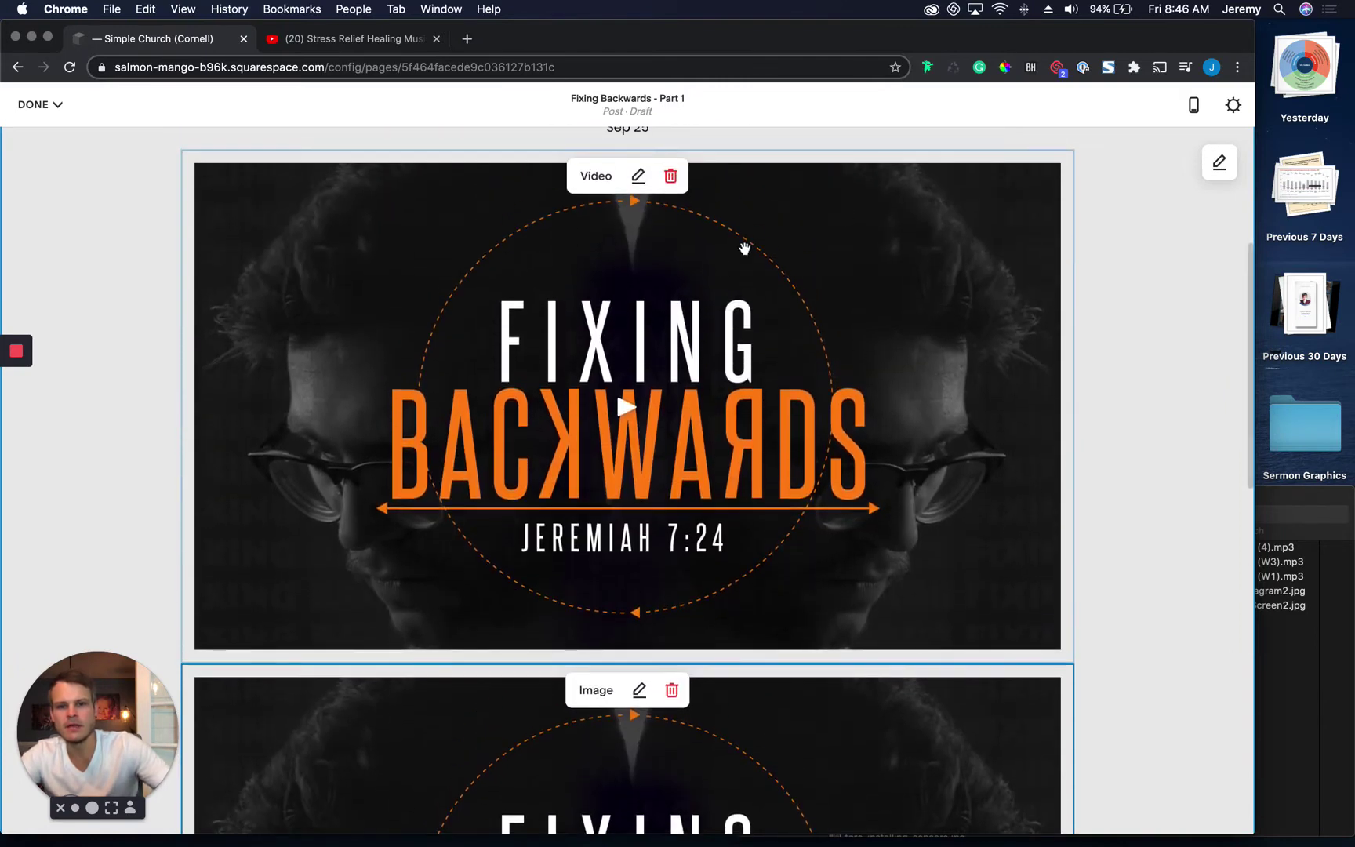
pyautogui.click(670, 179)
pyautogui.click(740, 218)
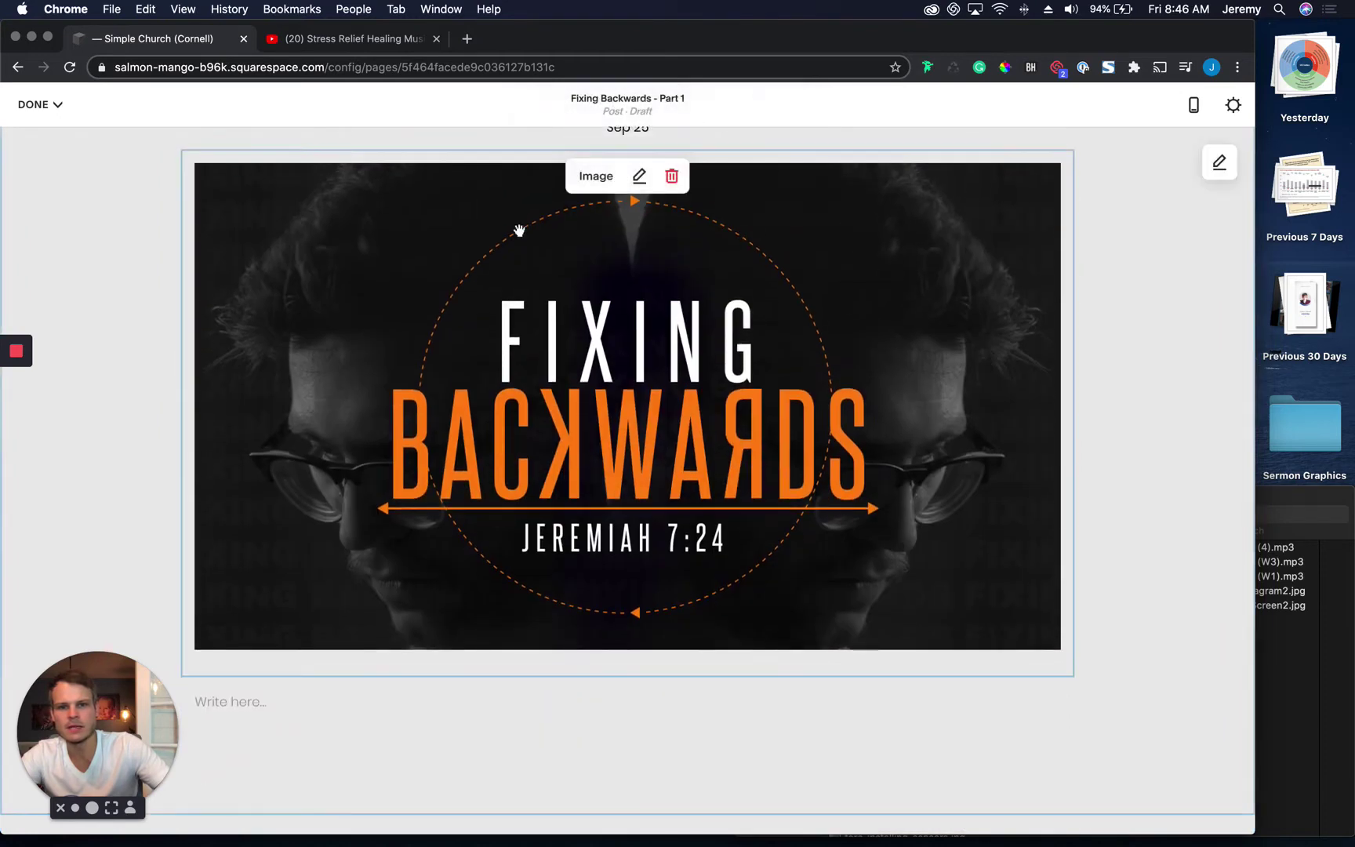
pyautogui.scroll(-3, 303, 427)
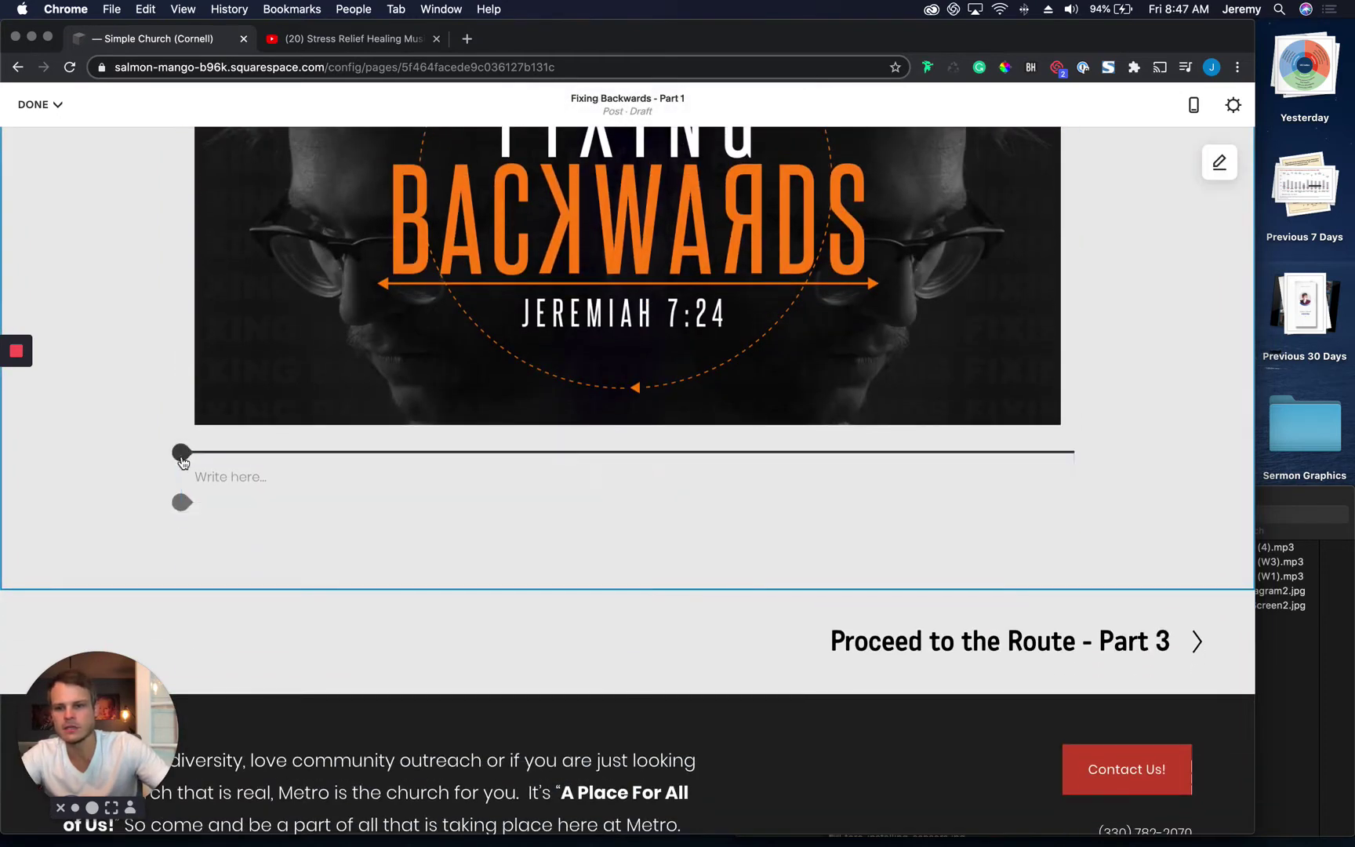
# Insert an Audio block below the graphic, upload Fixing Backwards (W1).mp3, and title it Fixing Backwards
pyautogui.click(192, 452)
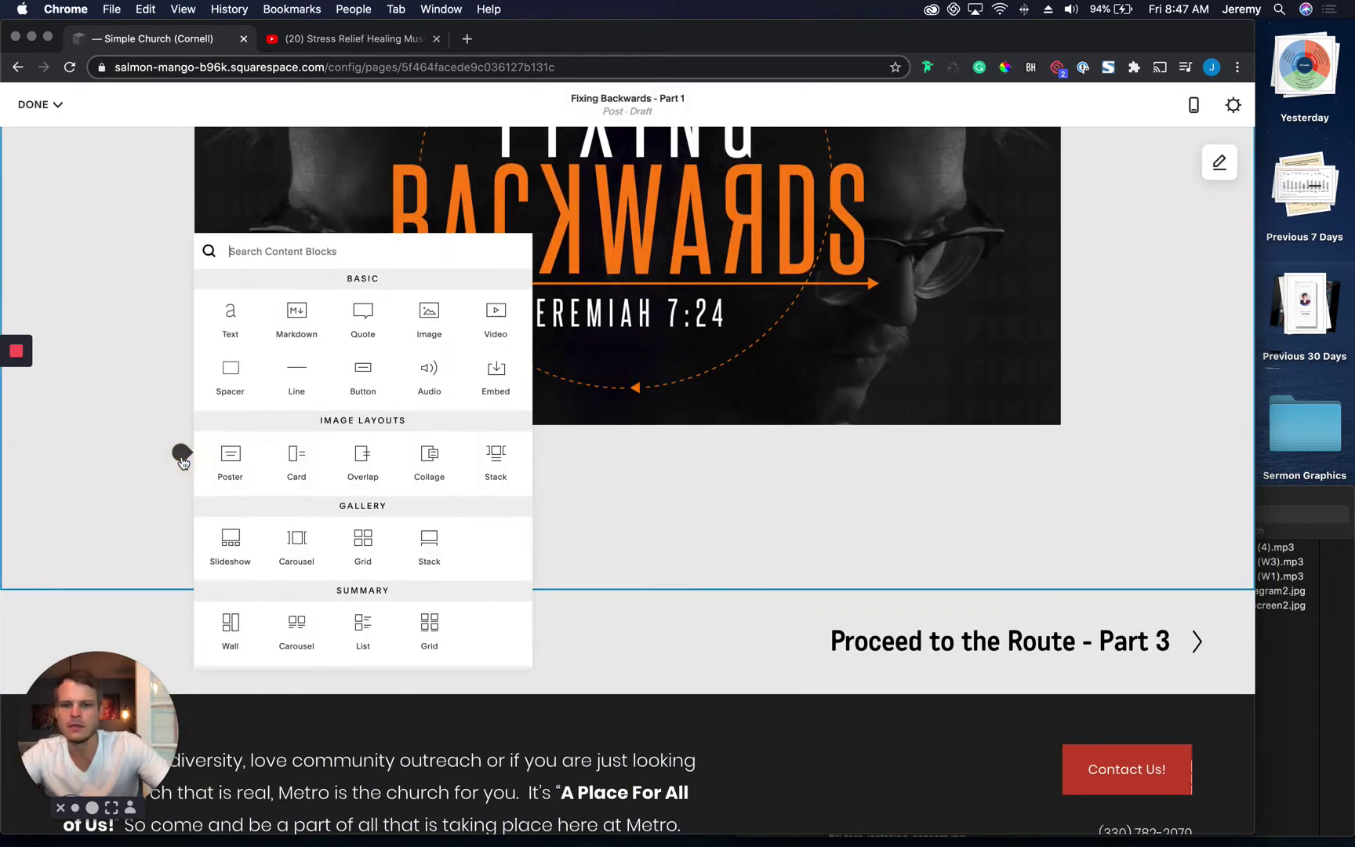
pyautogui.click(430, 377)
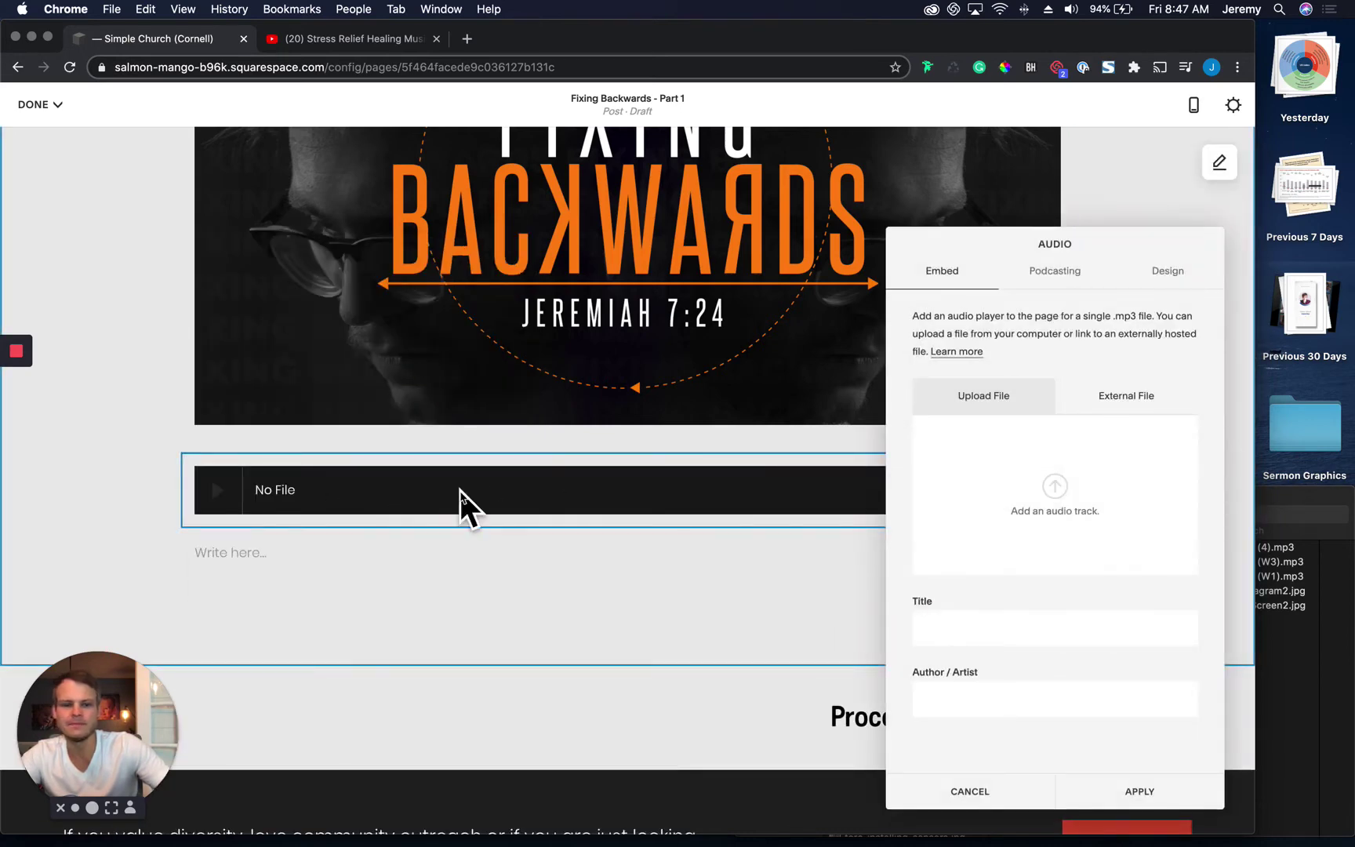
pyautogui.click(1292, 504)
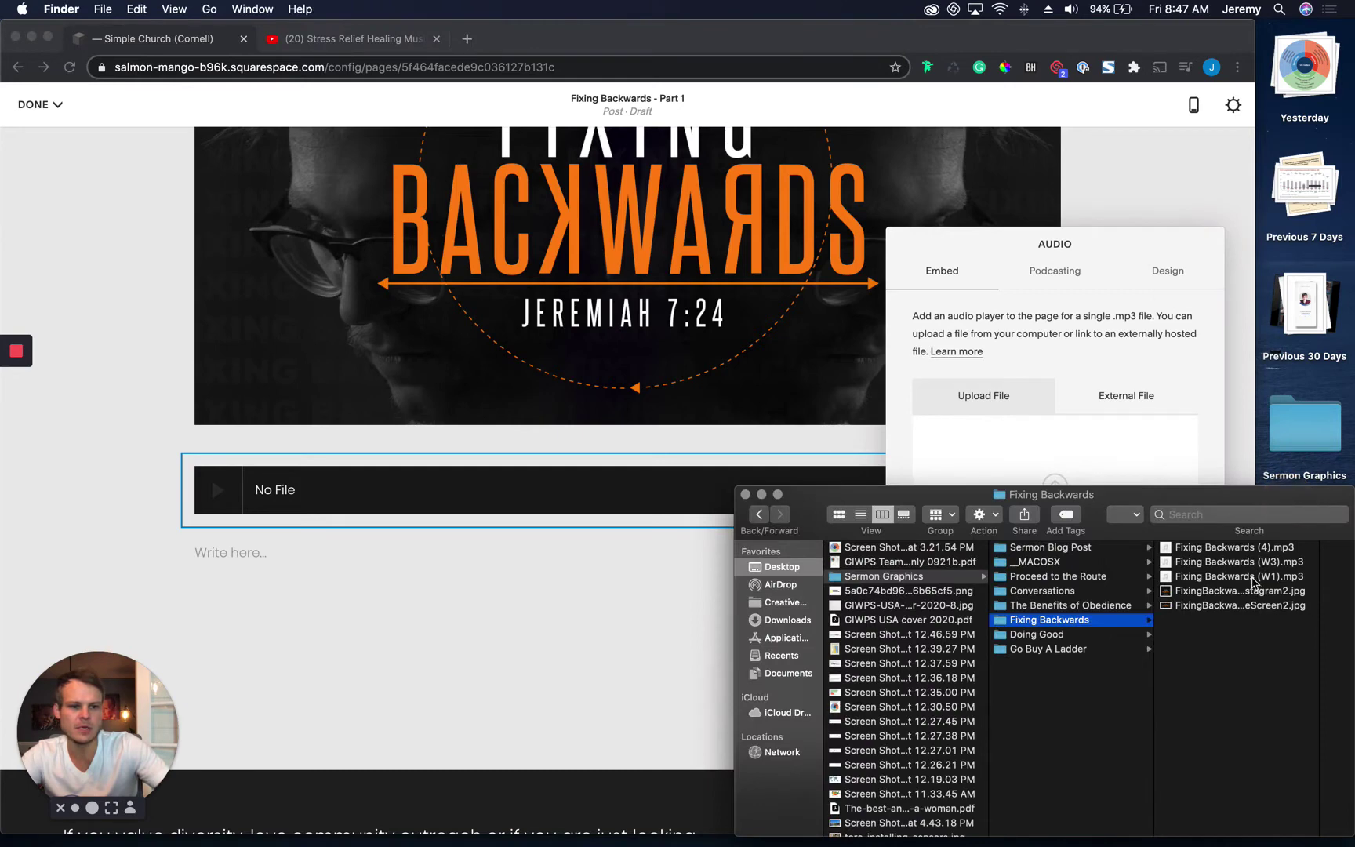
pyautogui.moveTo(1252, 581); pyautogui.dragTo(1086, 465)
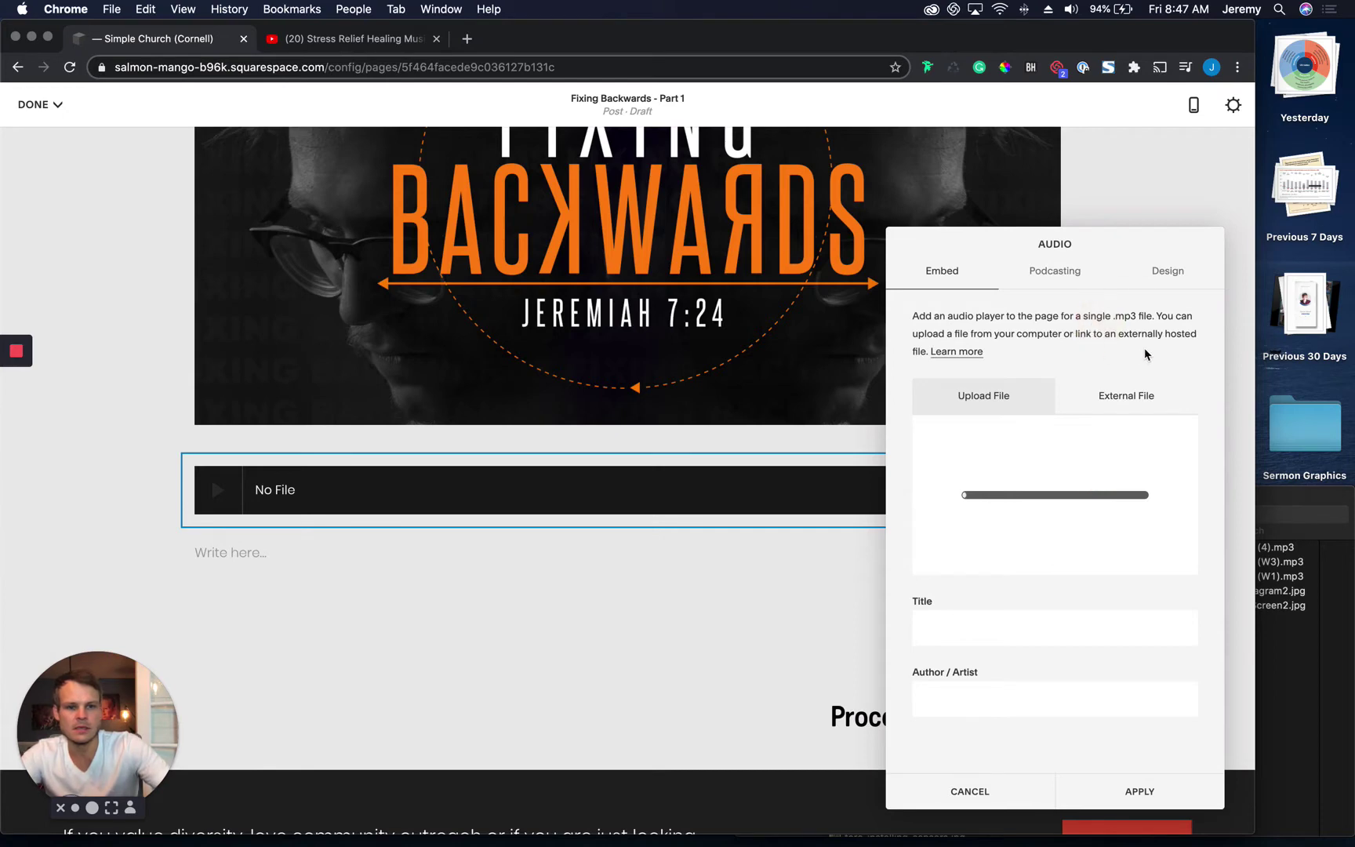
pyautogui.click(996, 627)
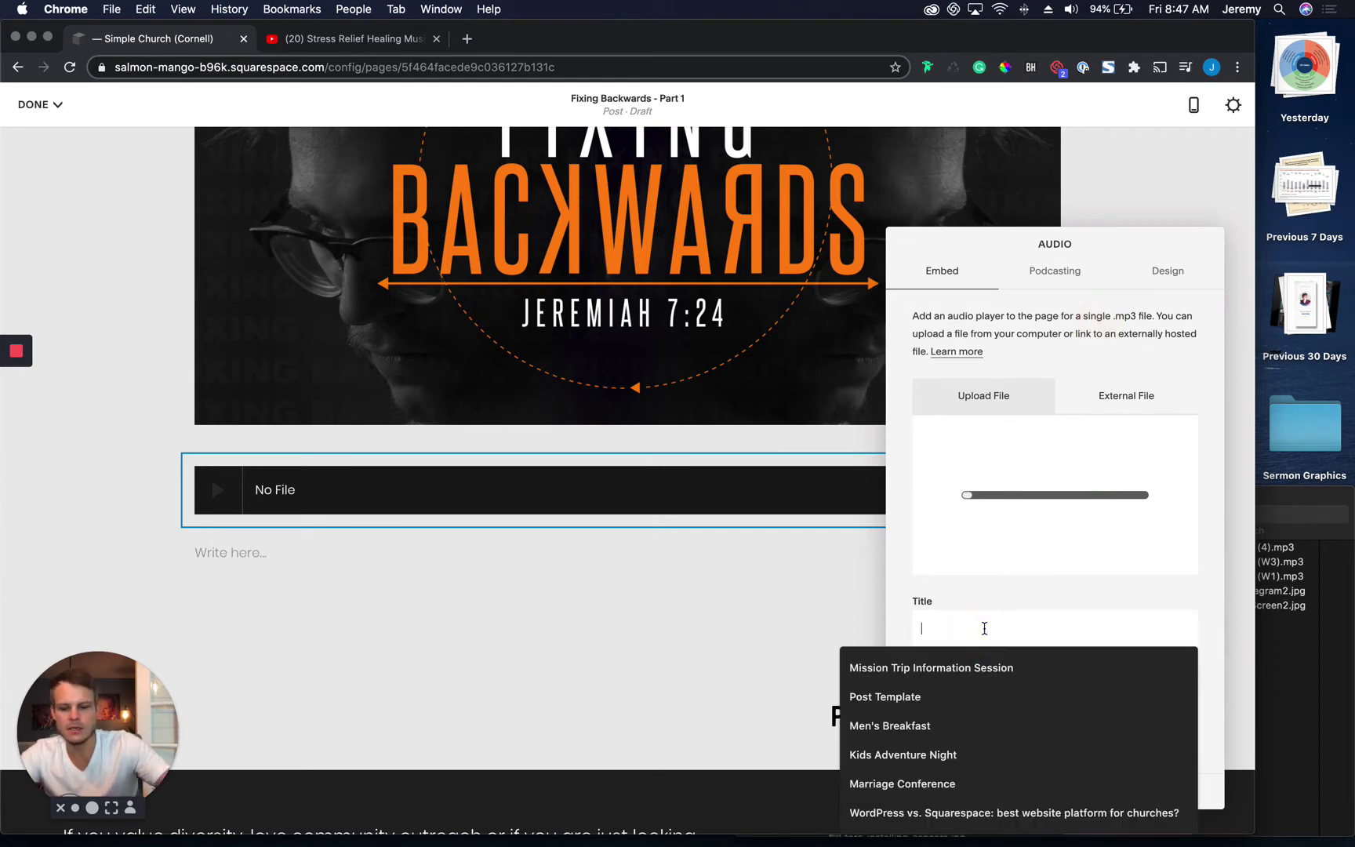
pyautogui.write('Fixing Backwards')
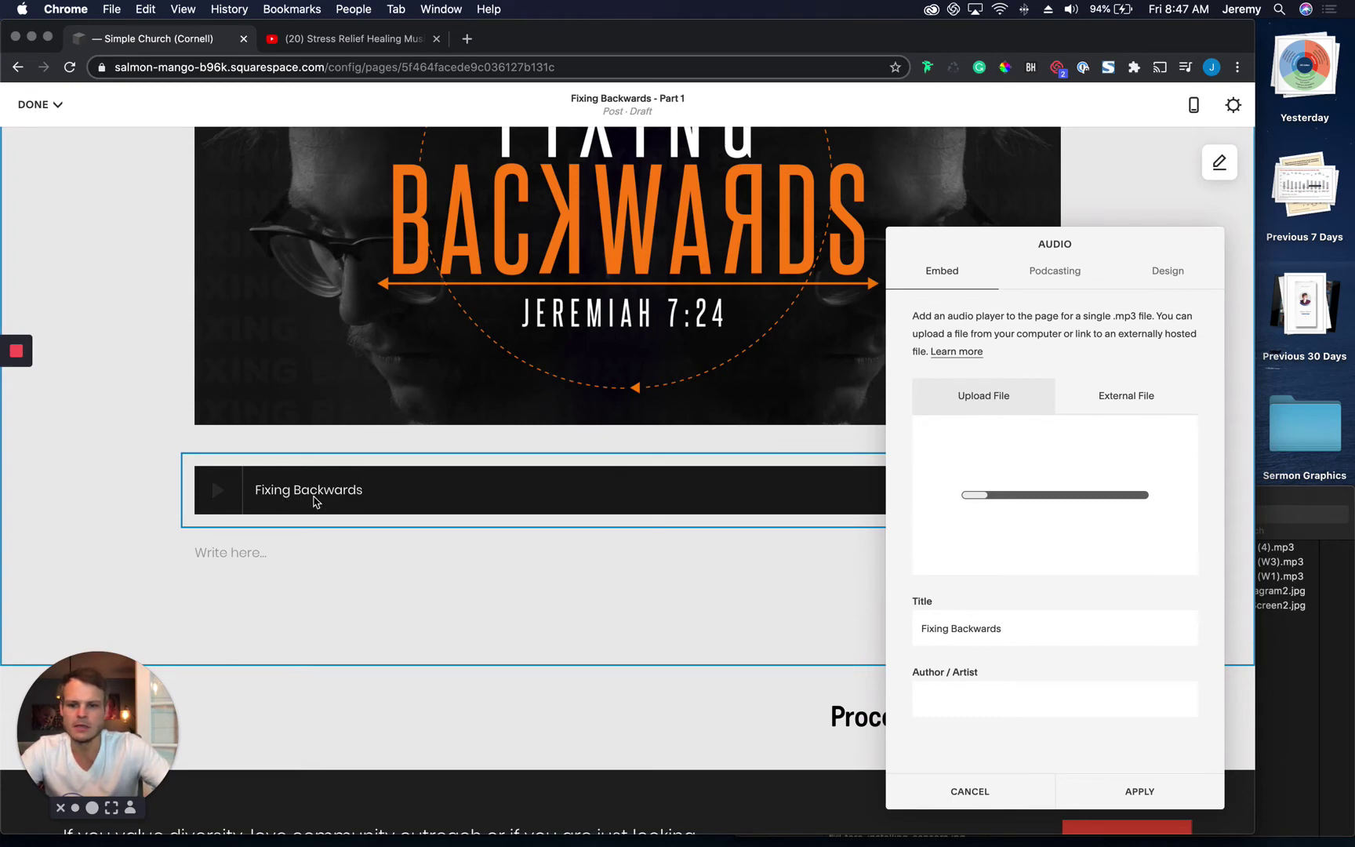
# Set the speaker as the audio's Author/Artist and enable Show Download Link in its Design options
pyautogui.click(1023, 705)
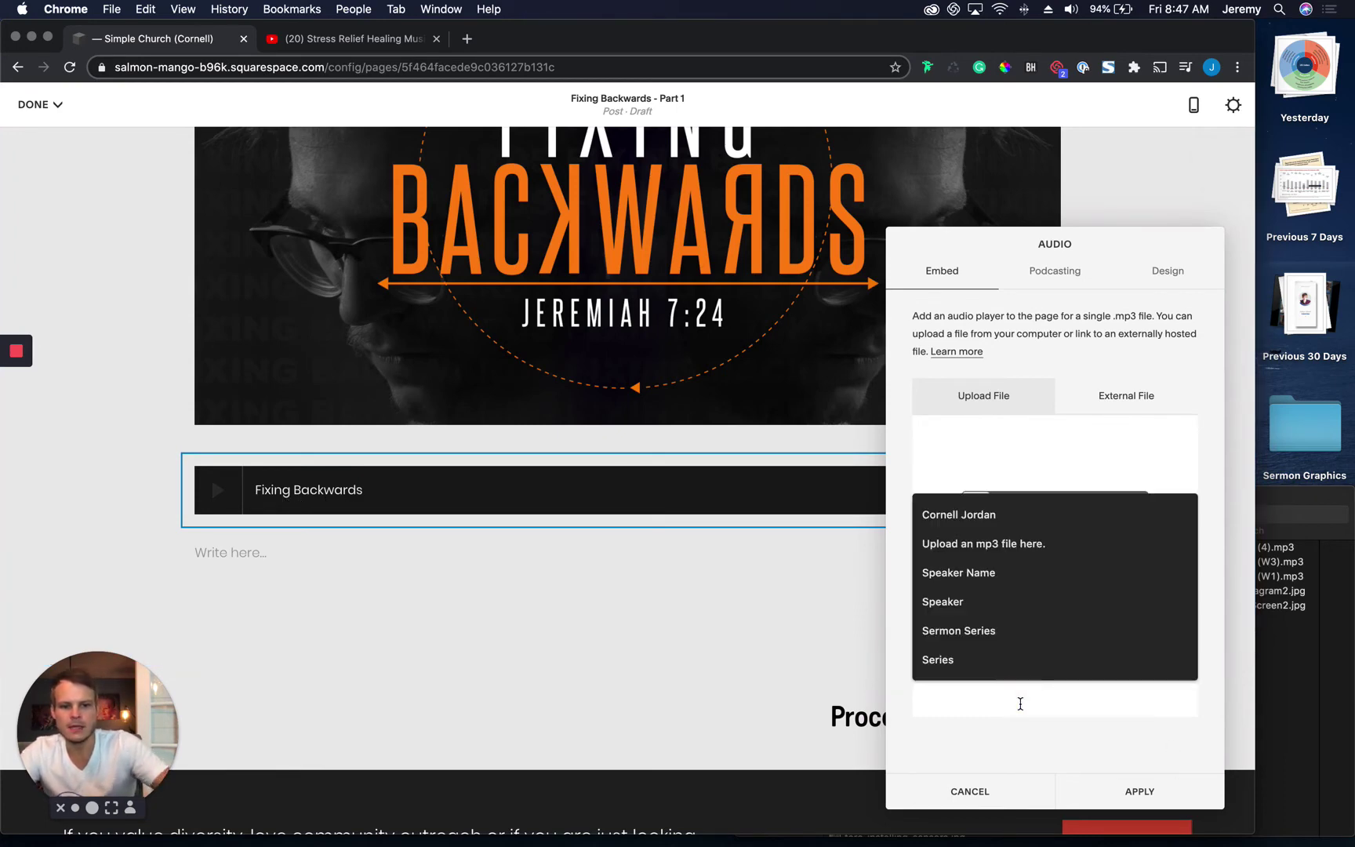
pyautogui.click(949, 517)
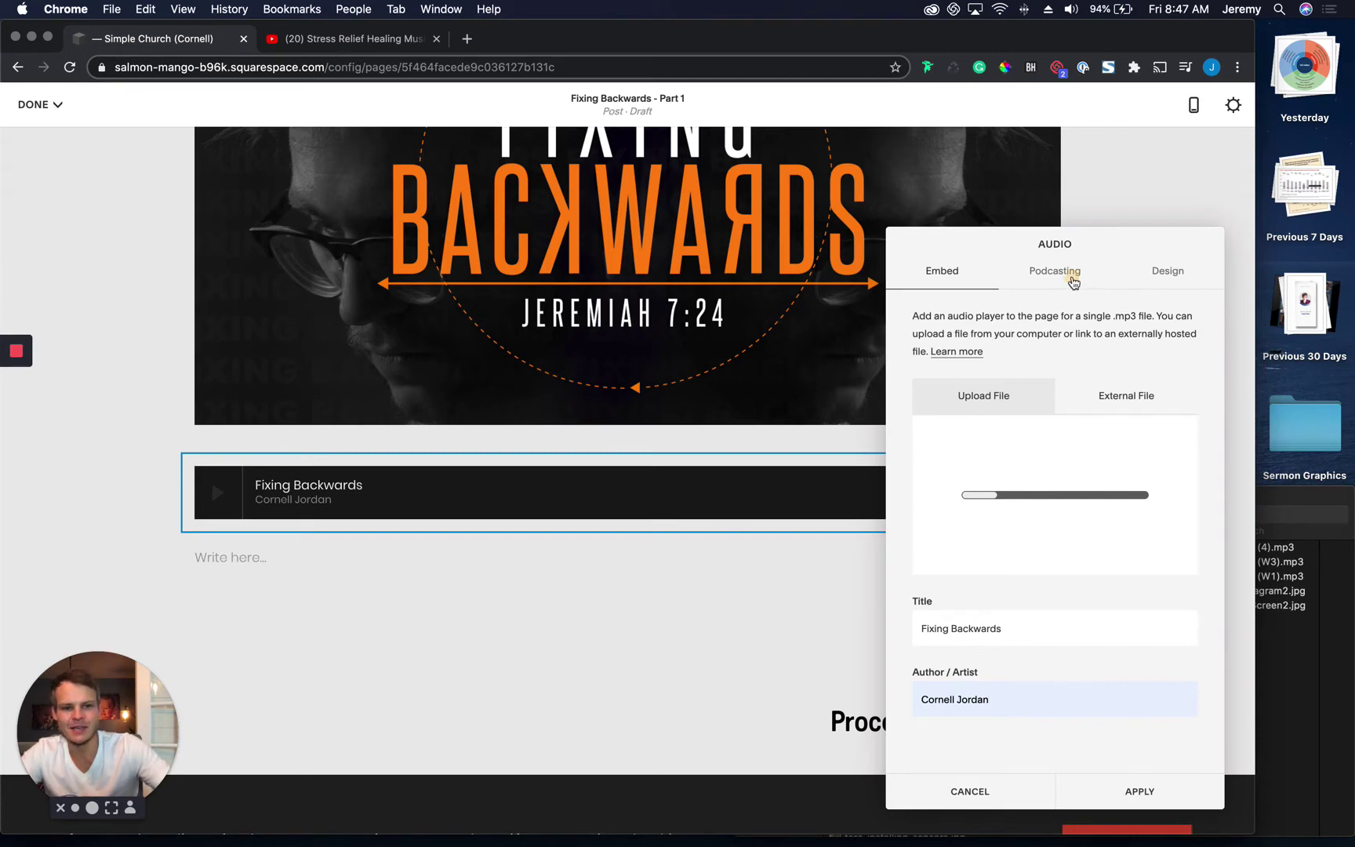
pyautogui.click(1064, 273)
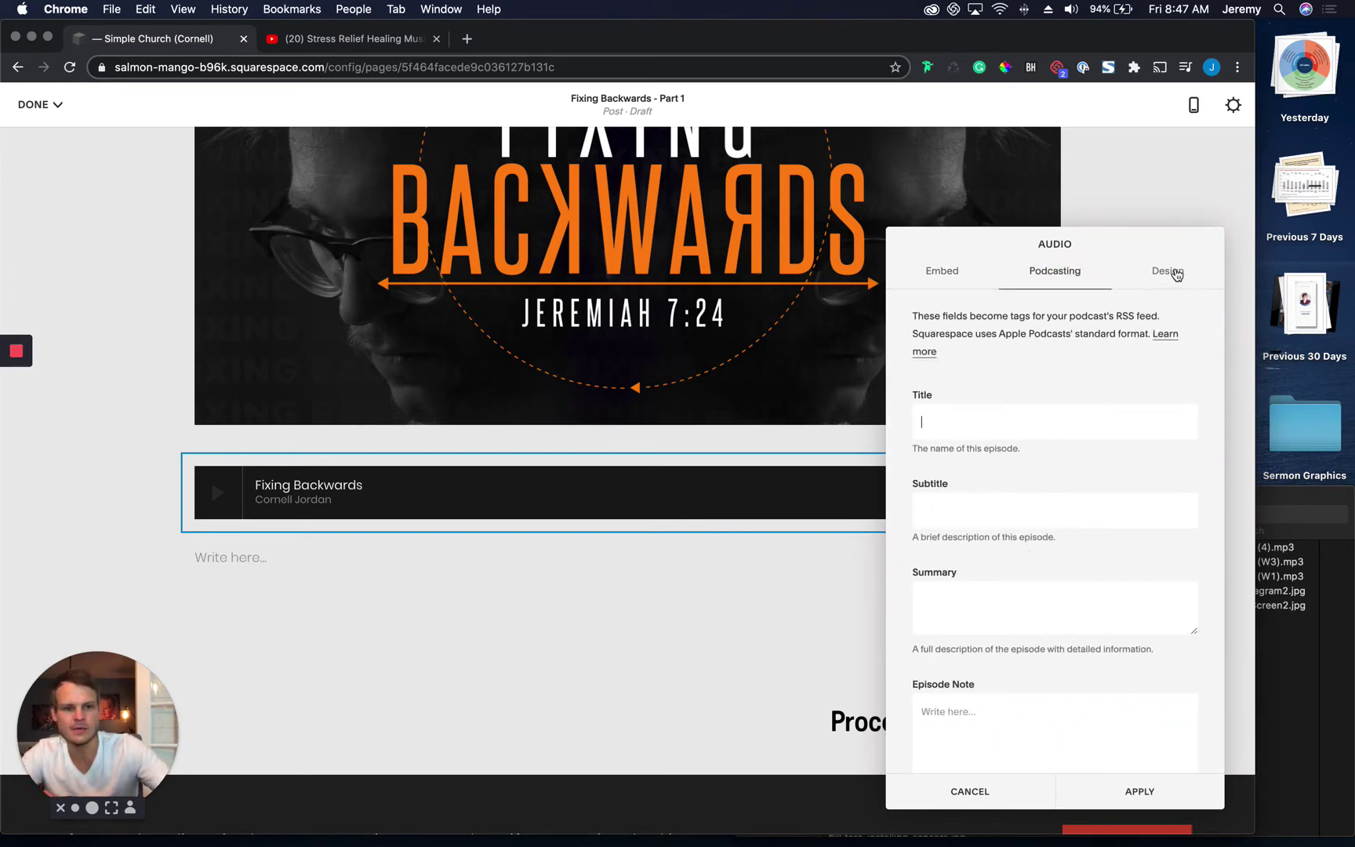
pyautogui.click(1175, 272)
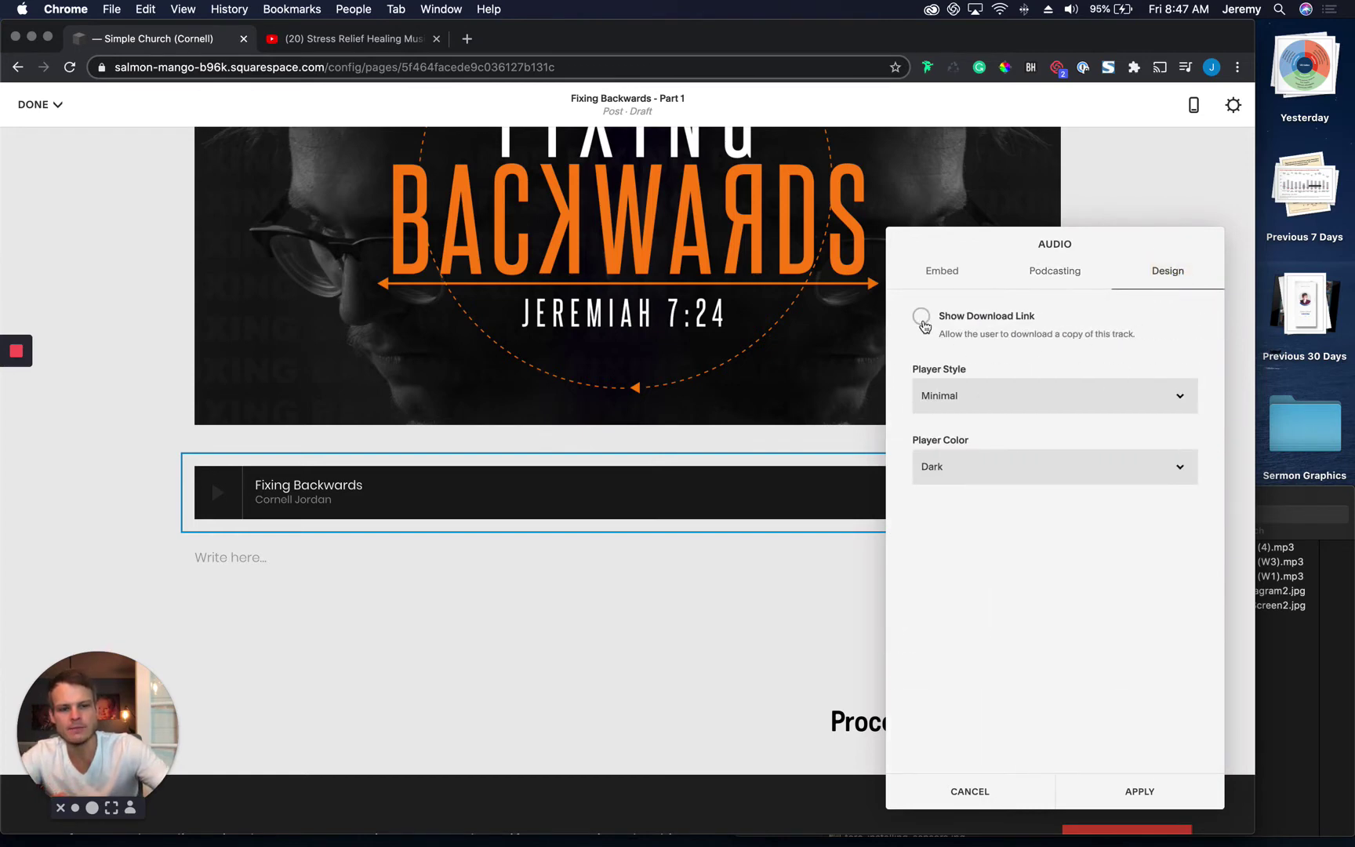
pyautogui.moveTo(1005, 243); pyautogui.dragTo(534, 197)
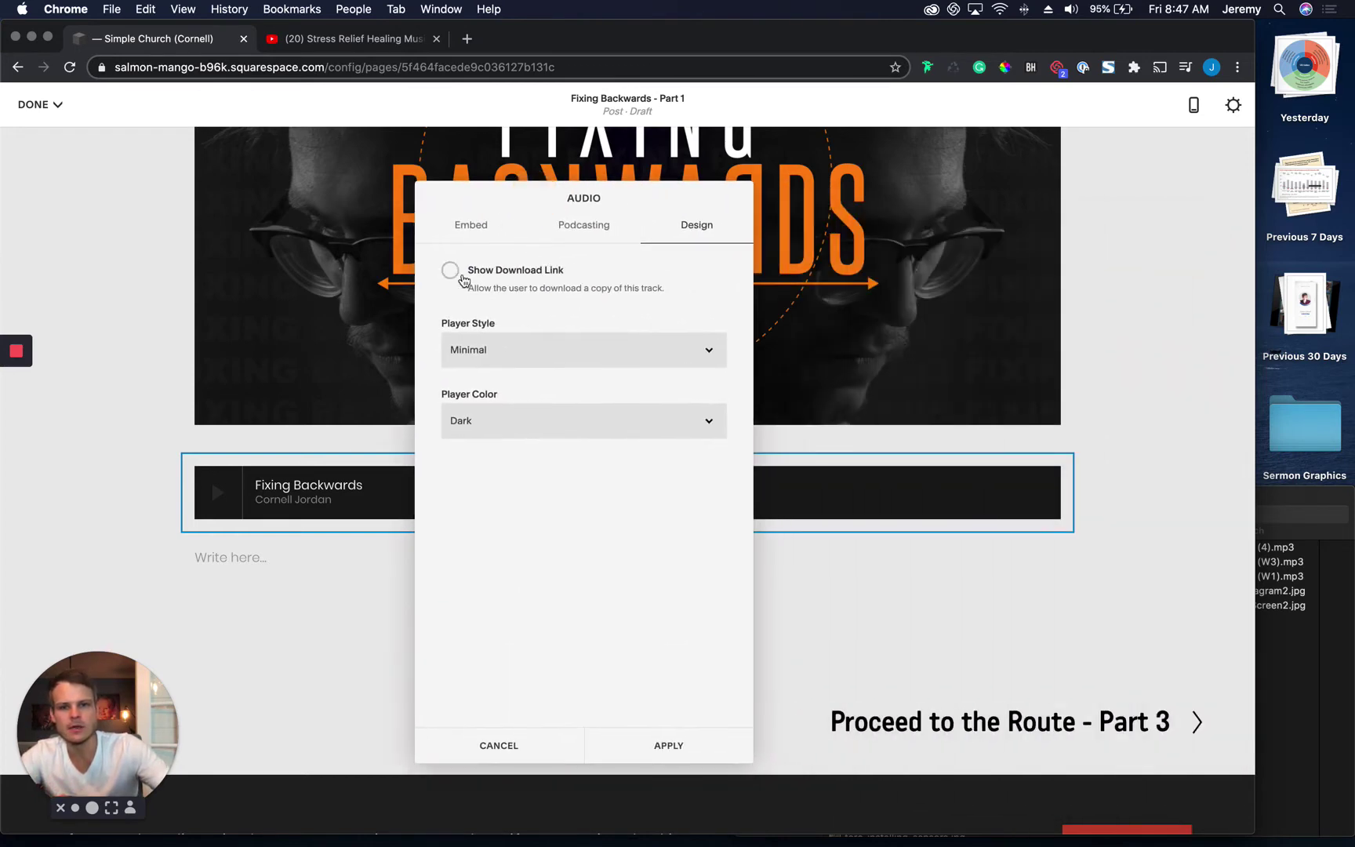
pyautogui.click(452, 270)
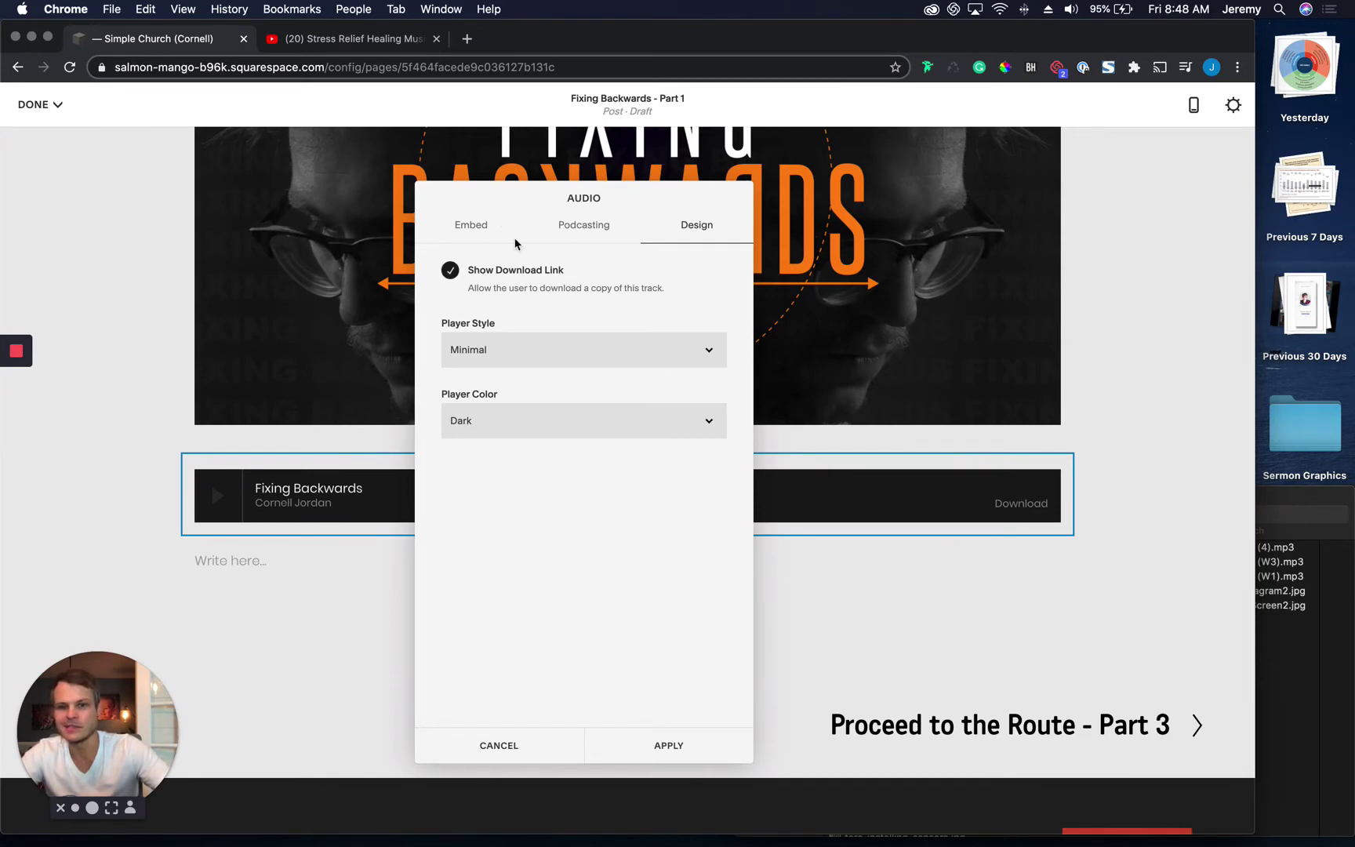
pyautogui.click(475, 225)
# Apply the audio block settings to place the Fixing Backwards player under the sermon artwork
pyautogui.moveTo(644, 188); pyautogui.dragTo(1037, 161)
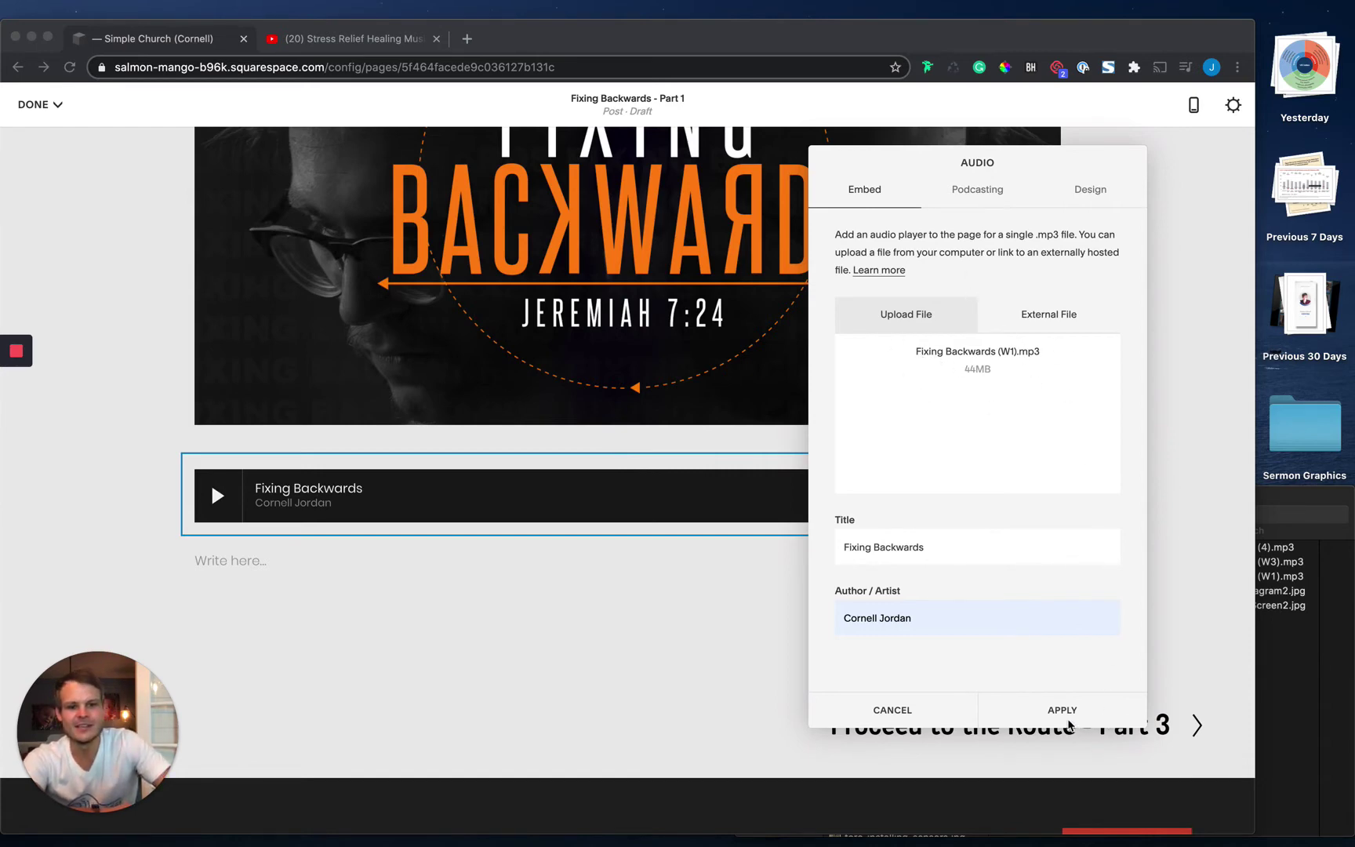
pyautogui.click(1046, 715)
pyautogui.scroll(2, 851, 505)
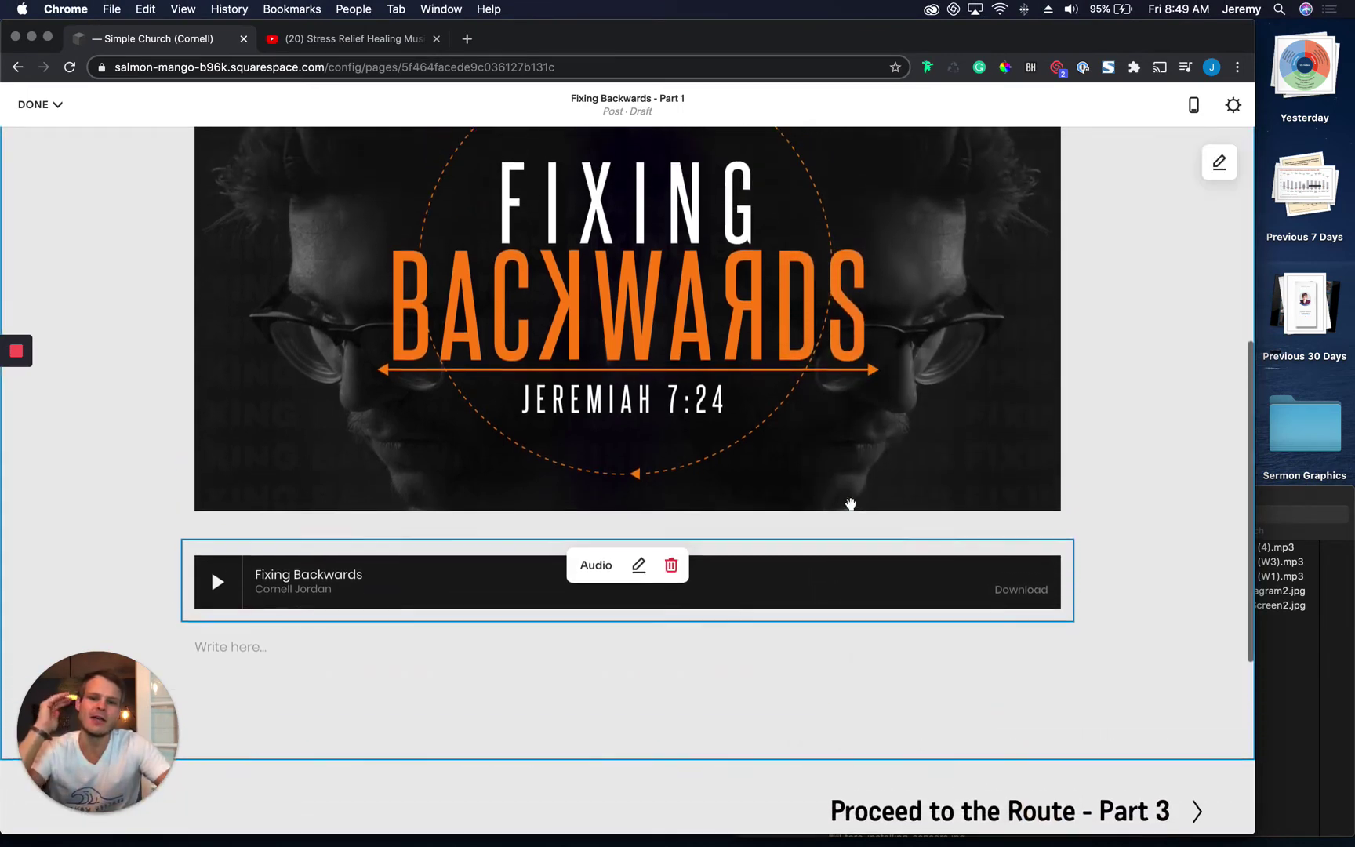
pyautogui.scroll(3, 924, 519)
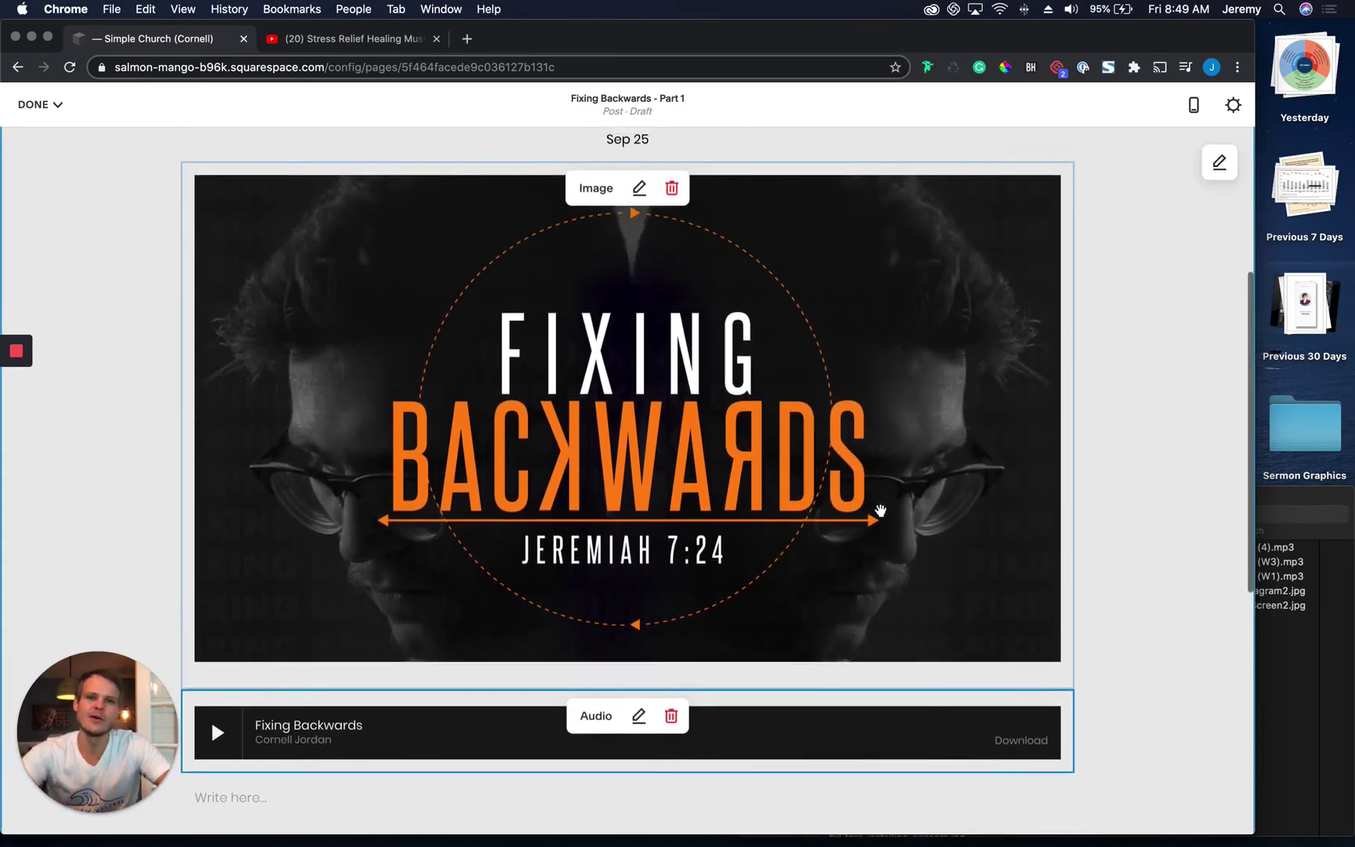
pyautogui.scroll(3, 923, 519)
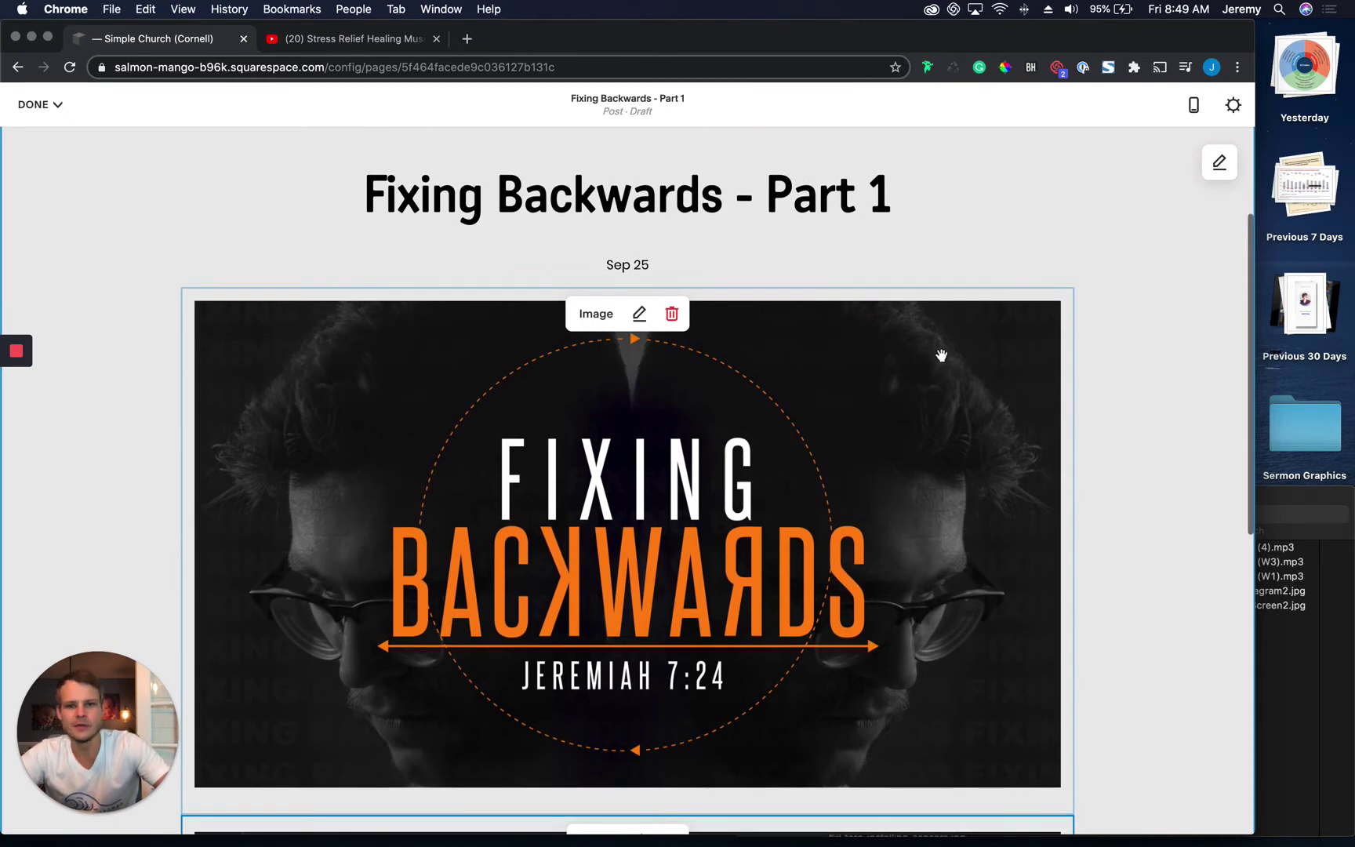
pyautogui.scroll(1, 940, 357)
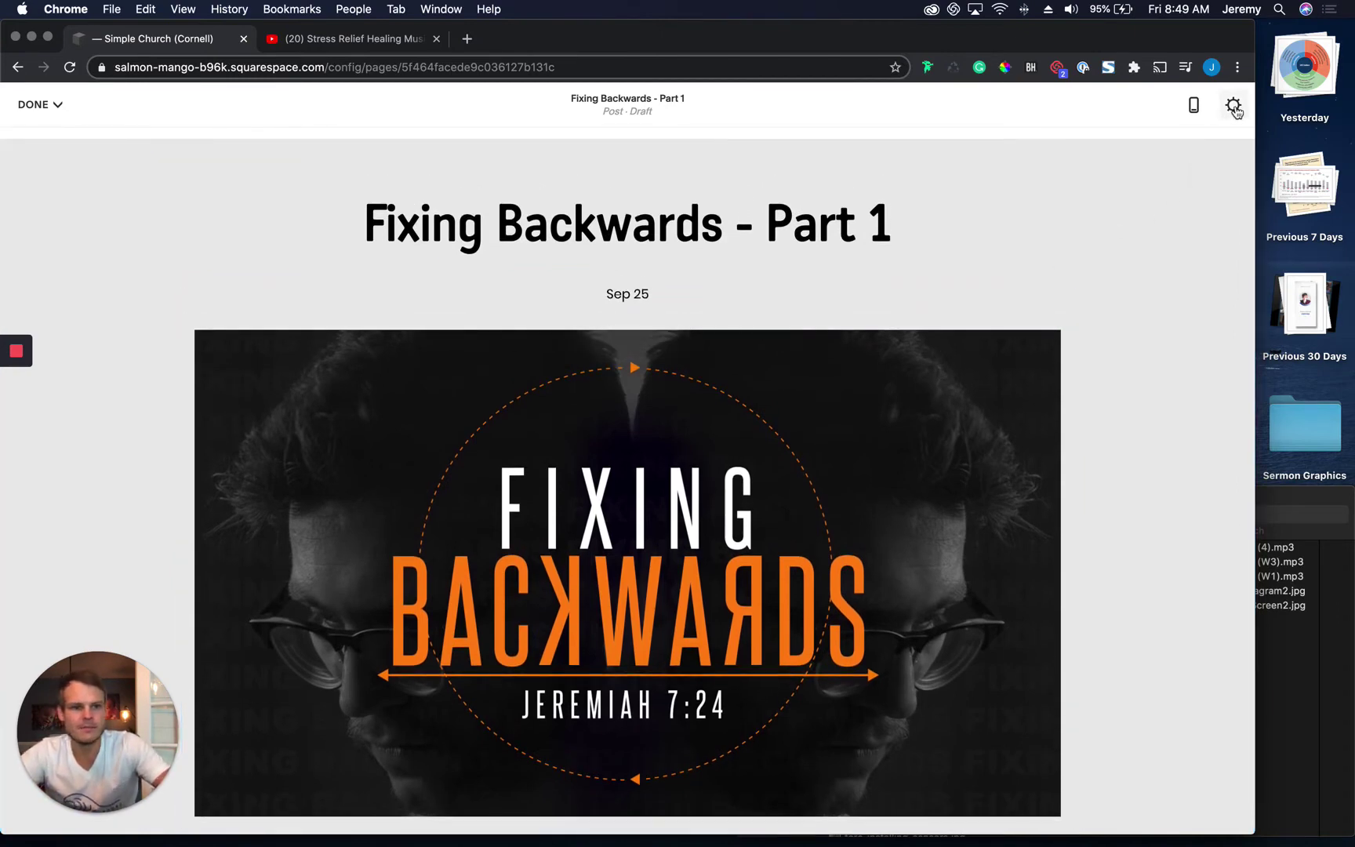
# Mark the sermon post Published with a publish date of September 21, 2020
pyautogui.click(1234, 107)
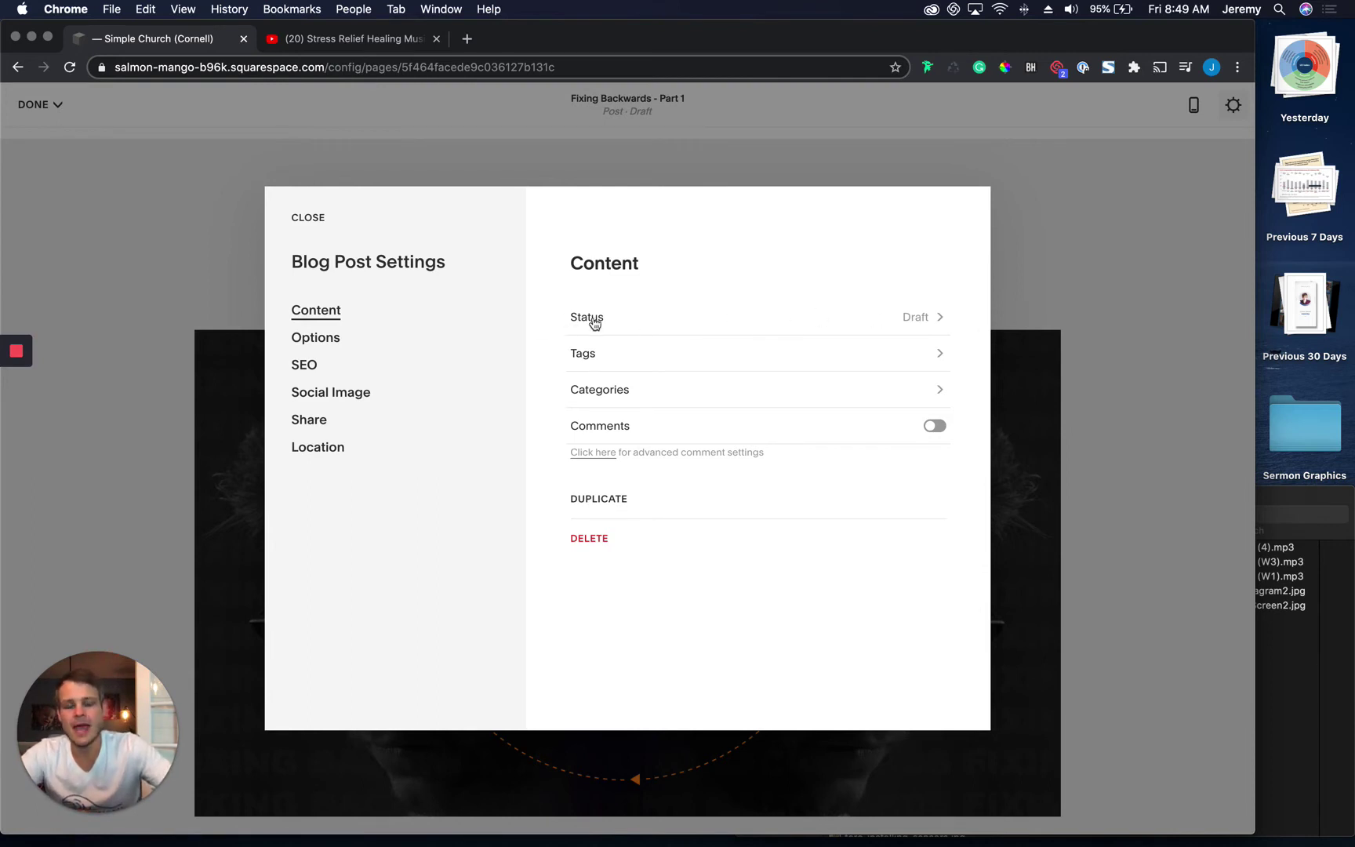
pyautogui.click(918, 325)
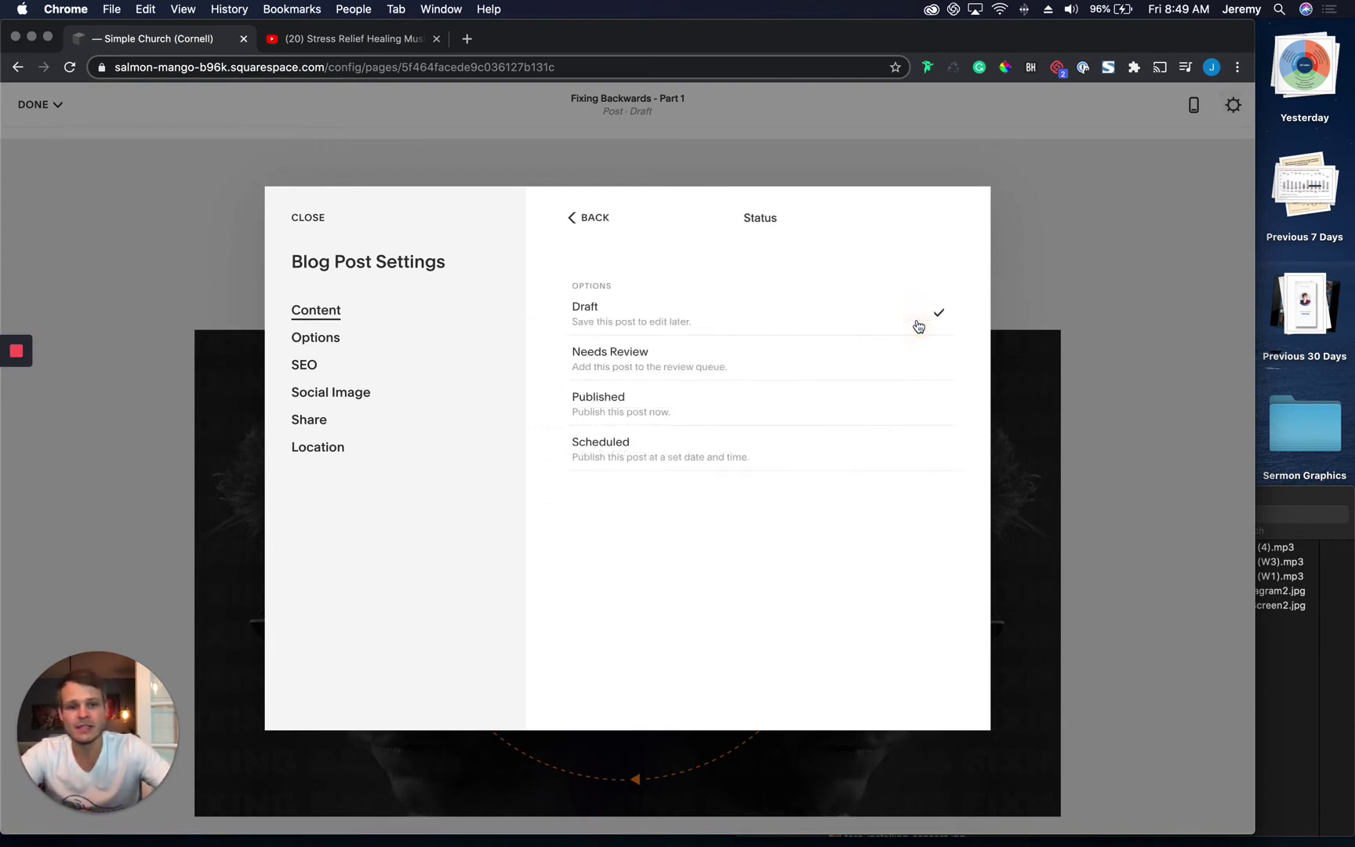
pyautogui.click(671, 408)
pyautogui.scroll(-3, 873, 469)
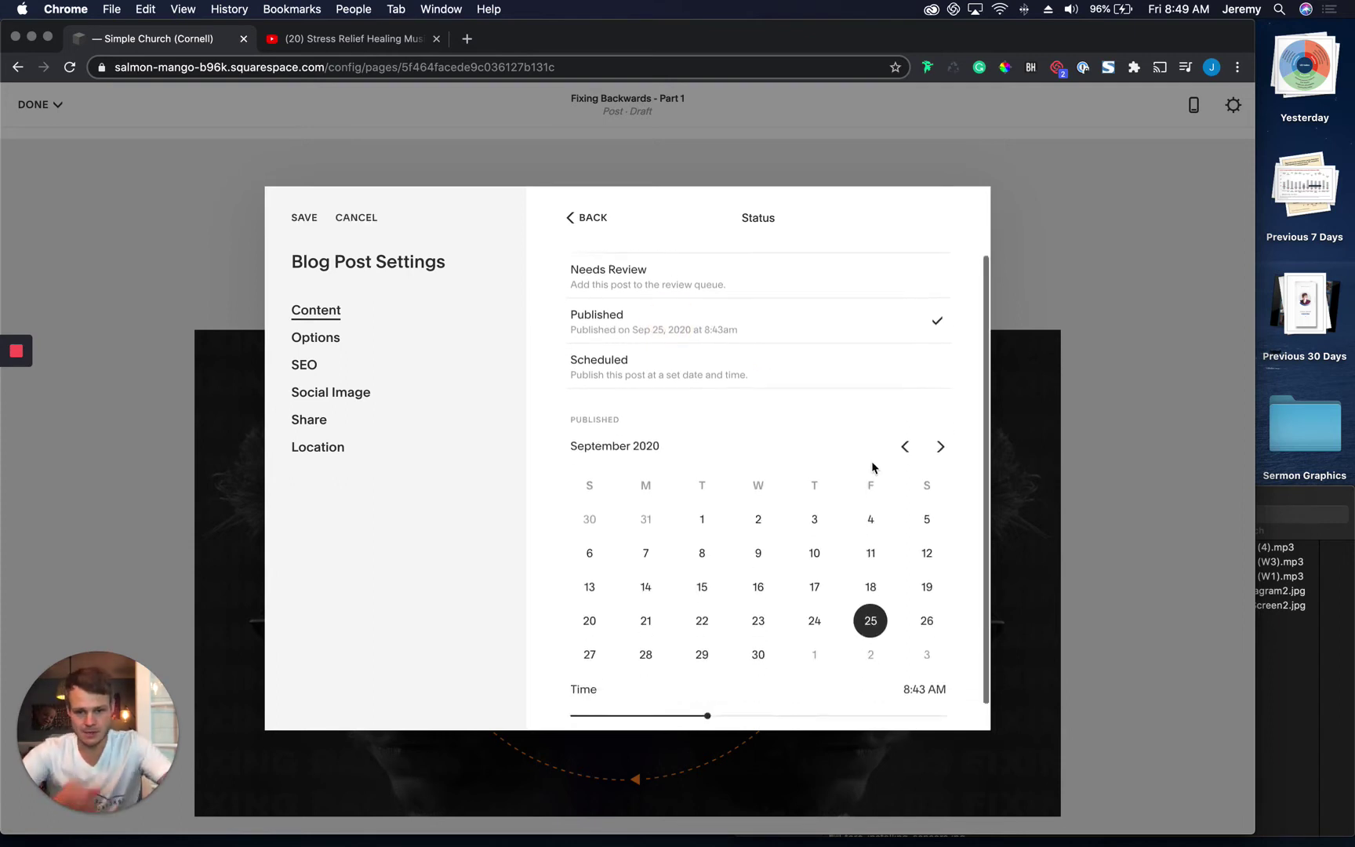
pyautogui.scroll(-1, 873, 468)
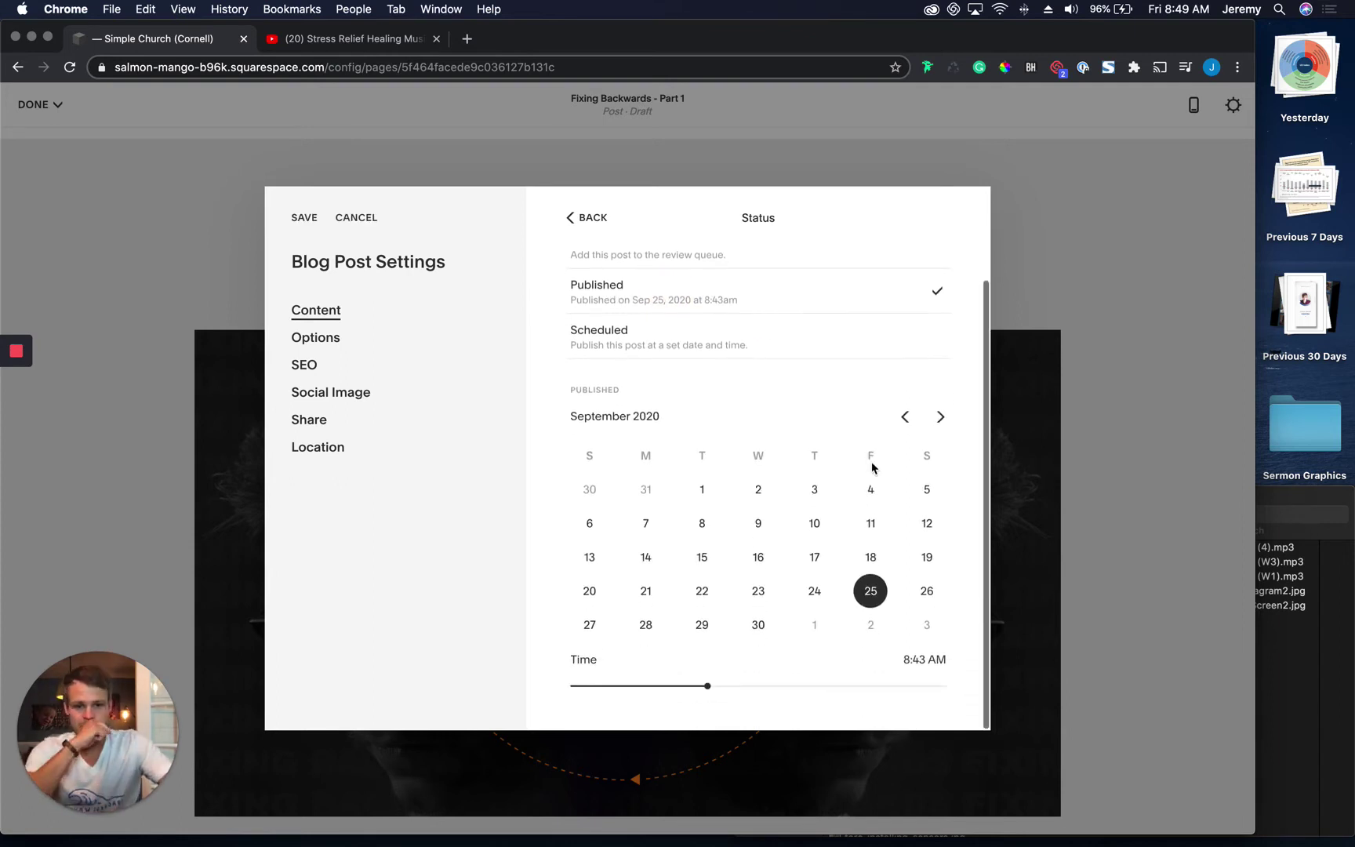
pyautogui.click(646, 592)
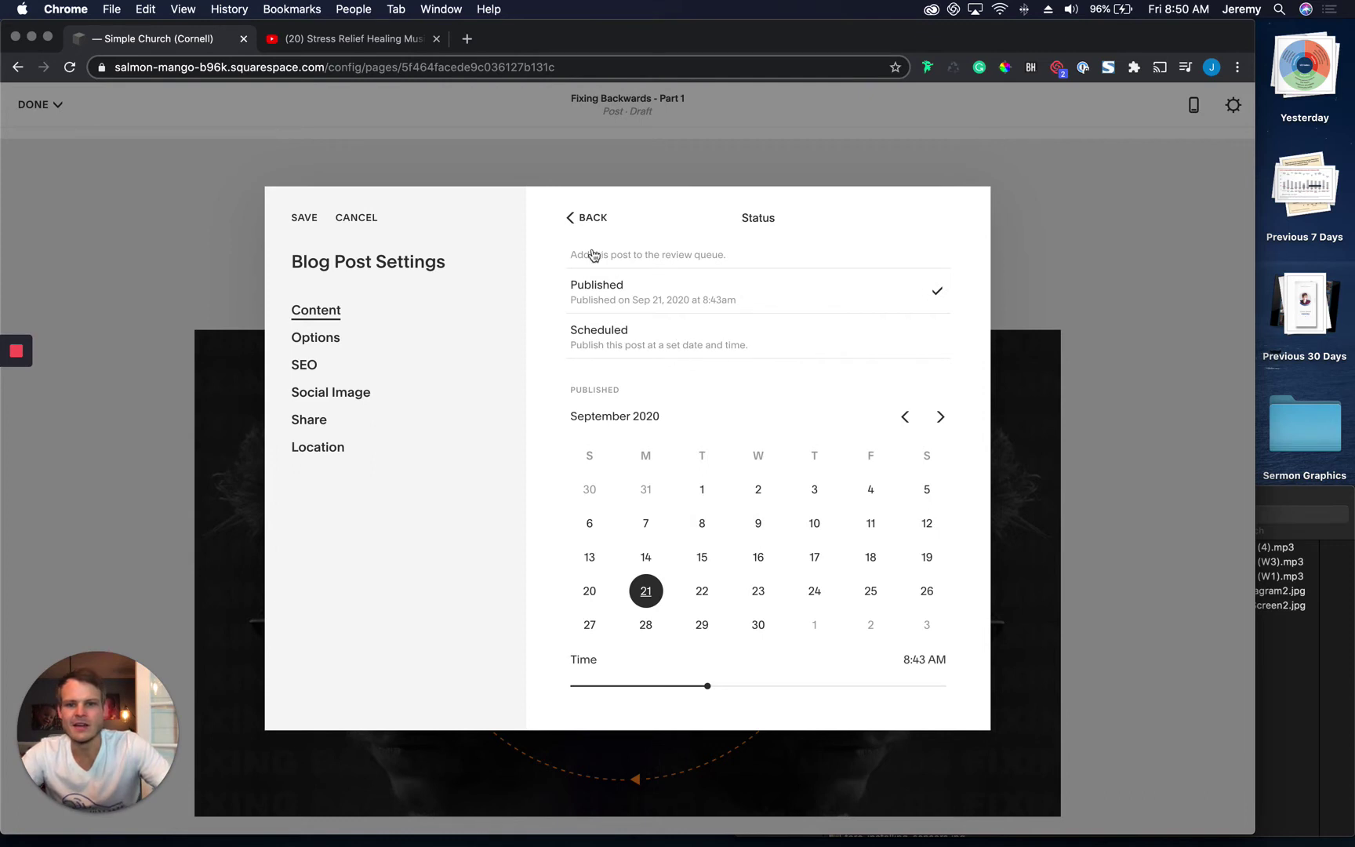
# Tag the post with the speaker's name from the tag suggestions
pyautogui.click(584, 219)
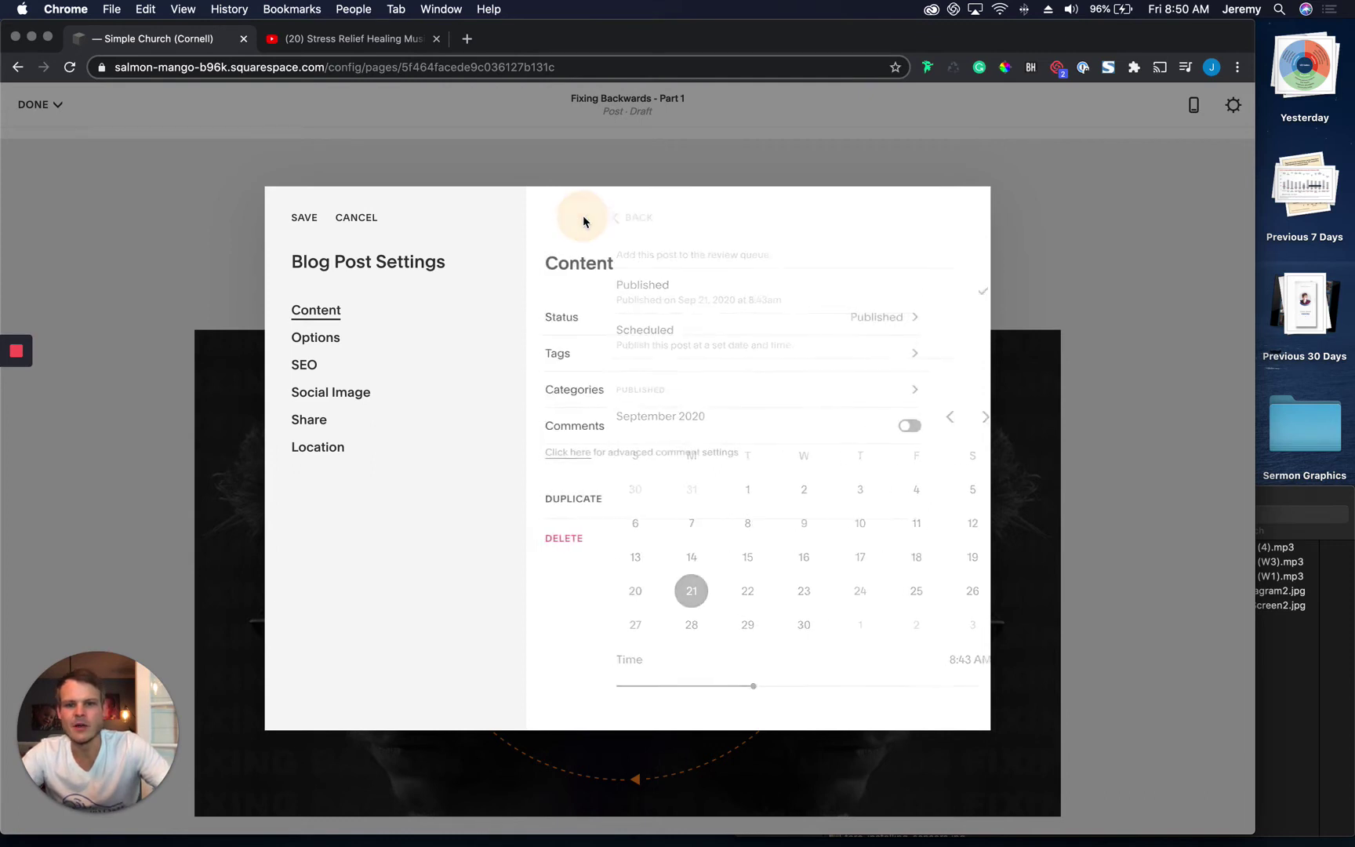
pyautogui.click(609, 357)
pyautogui.click(629, 272)
pyautogui.write('Cor')
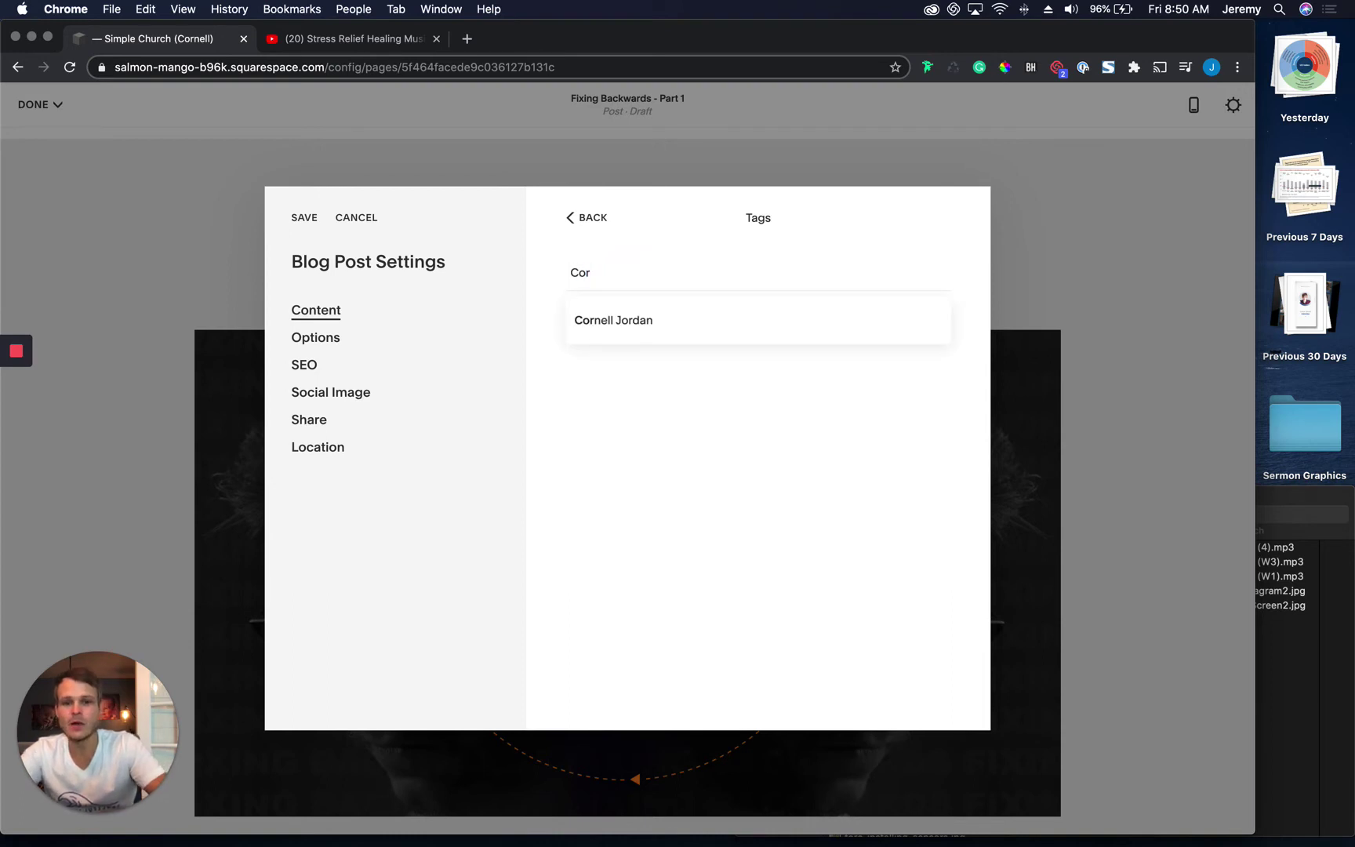
pyautogui.click(649, 328)
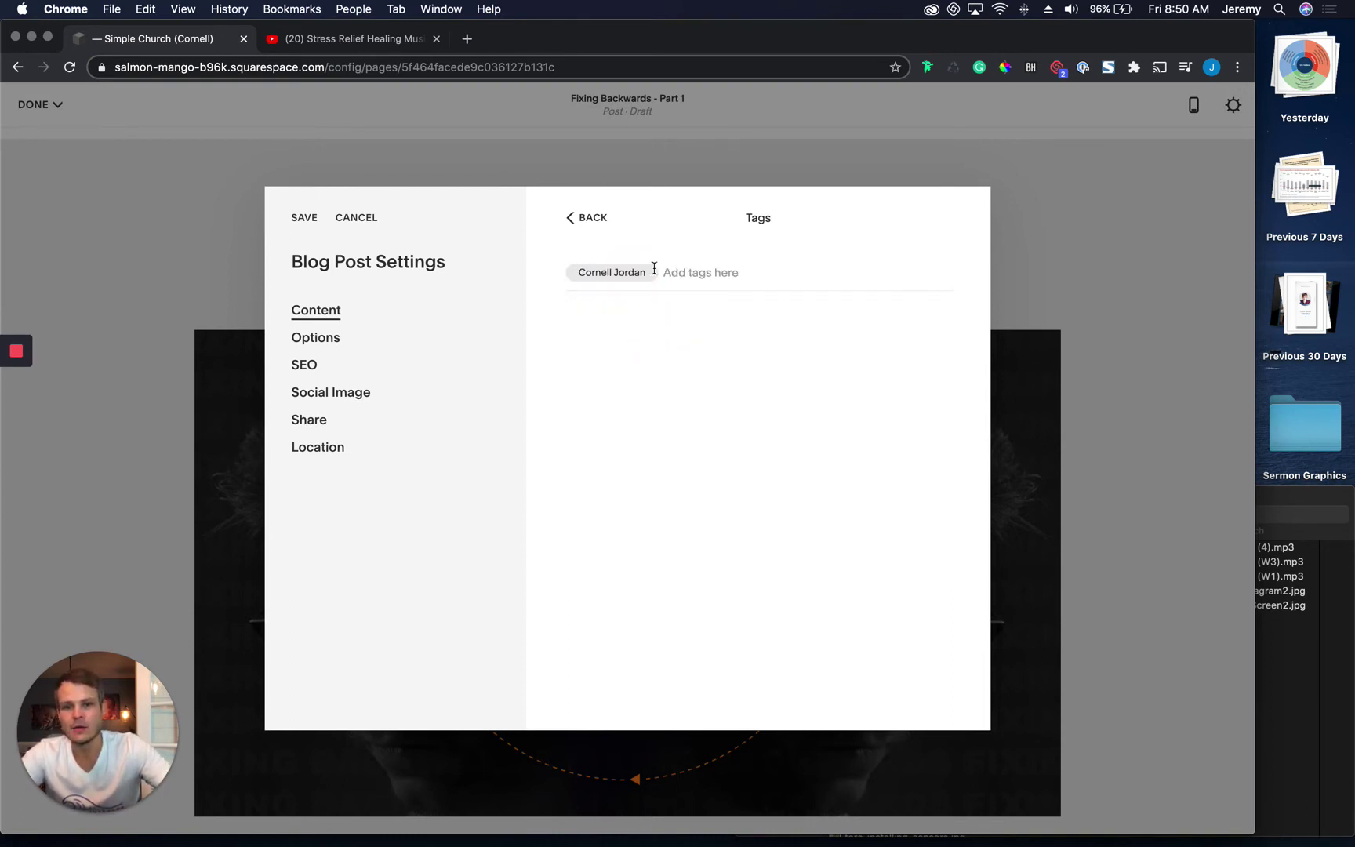
pyautogui.click(571, 220)
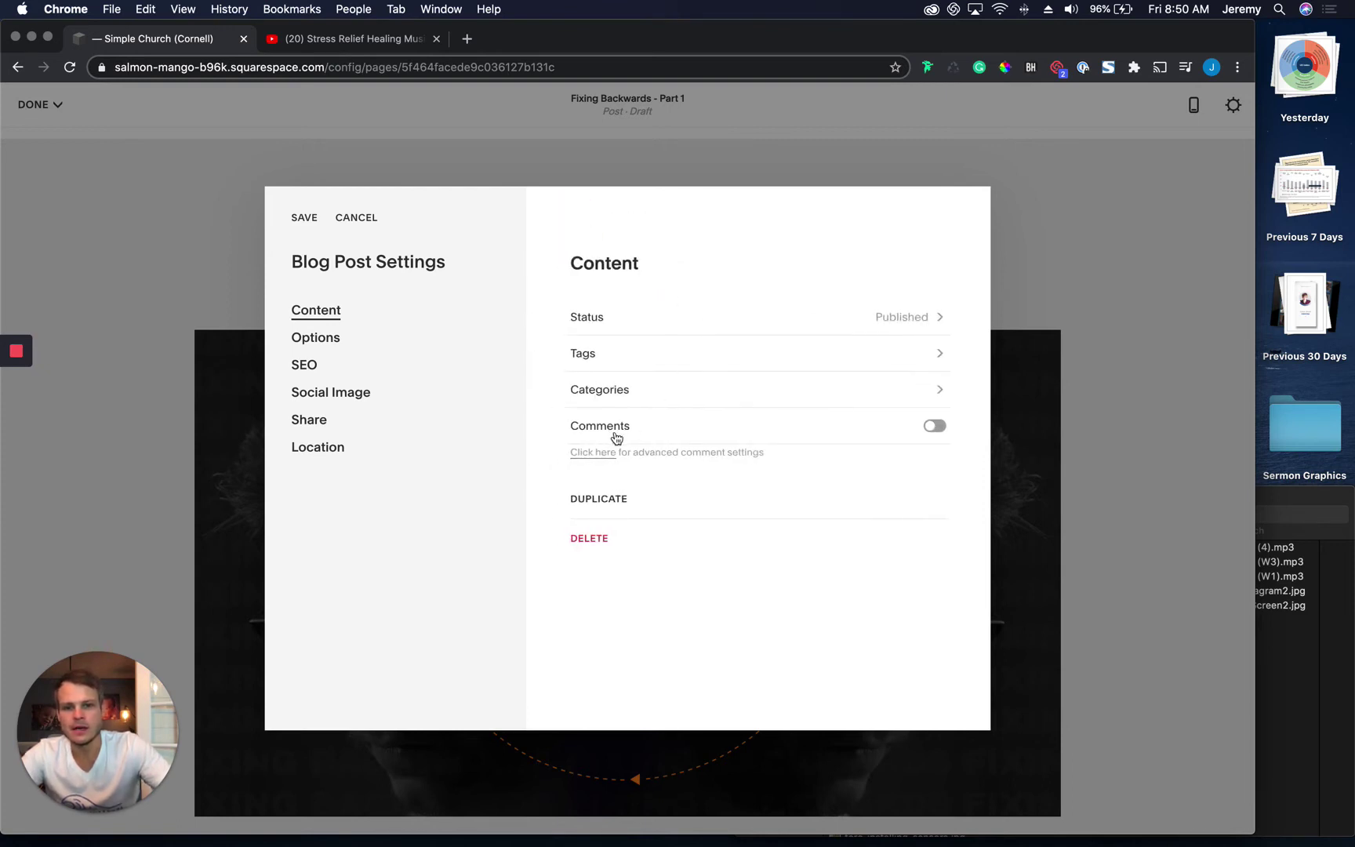
# Create a new Fixing Backwards category and assign it to the post
pyautogui.click(613, 397)
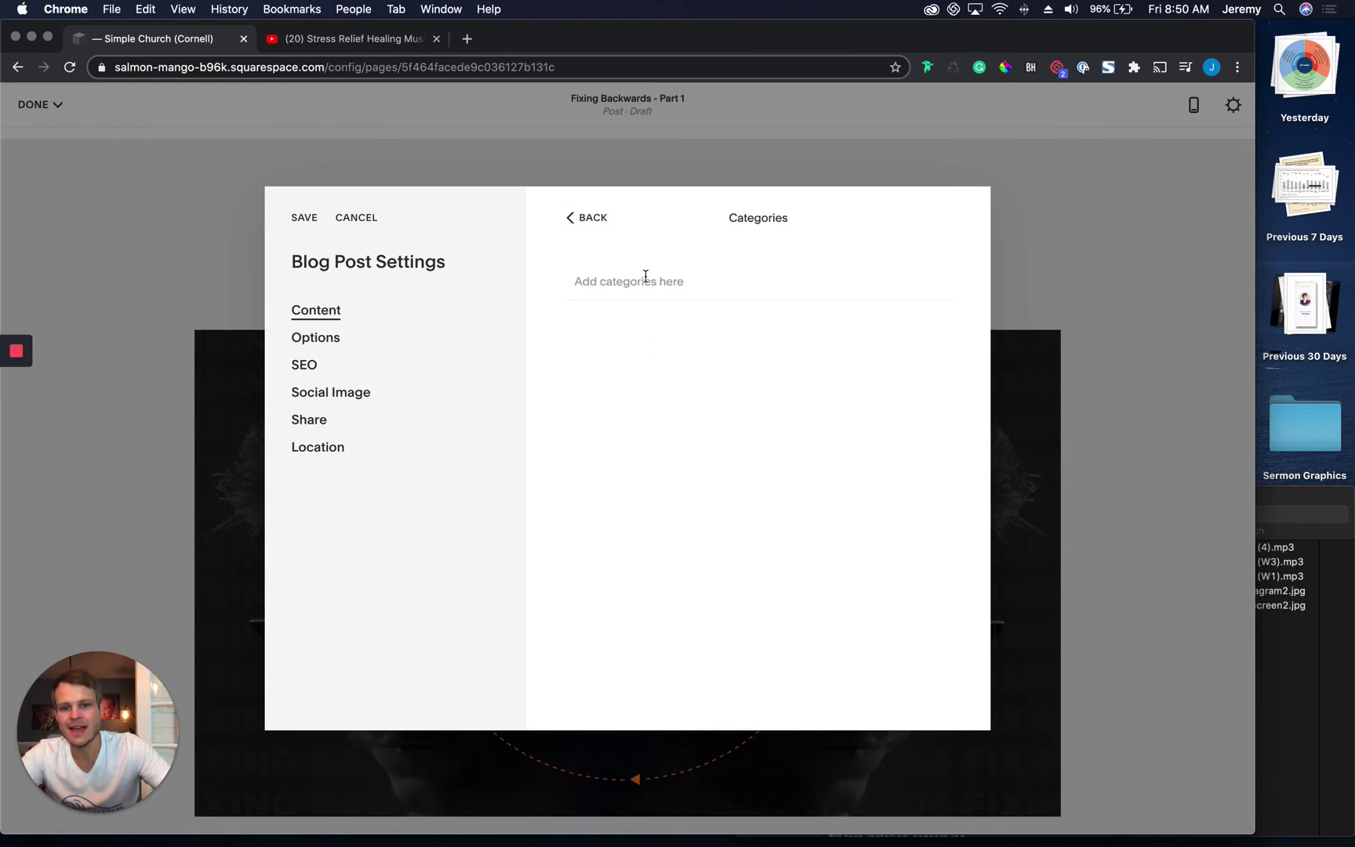
pyautogui.click(632, 283)
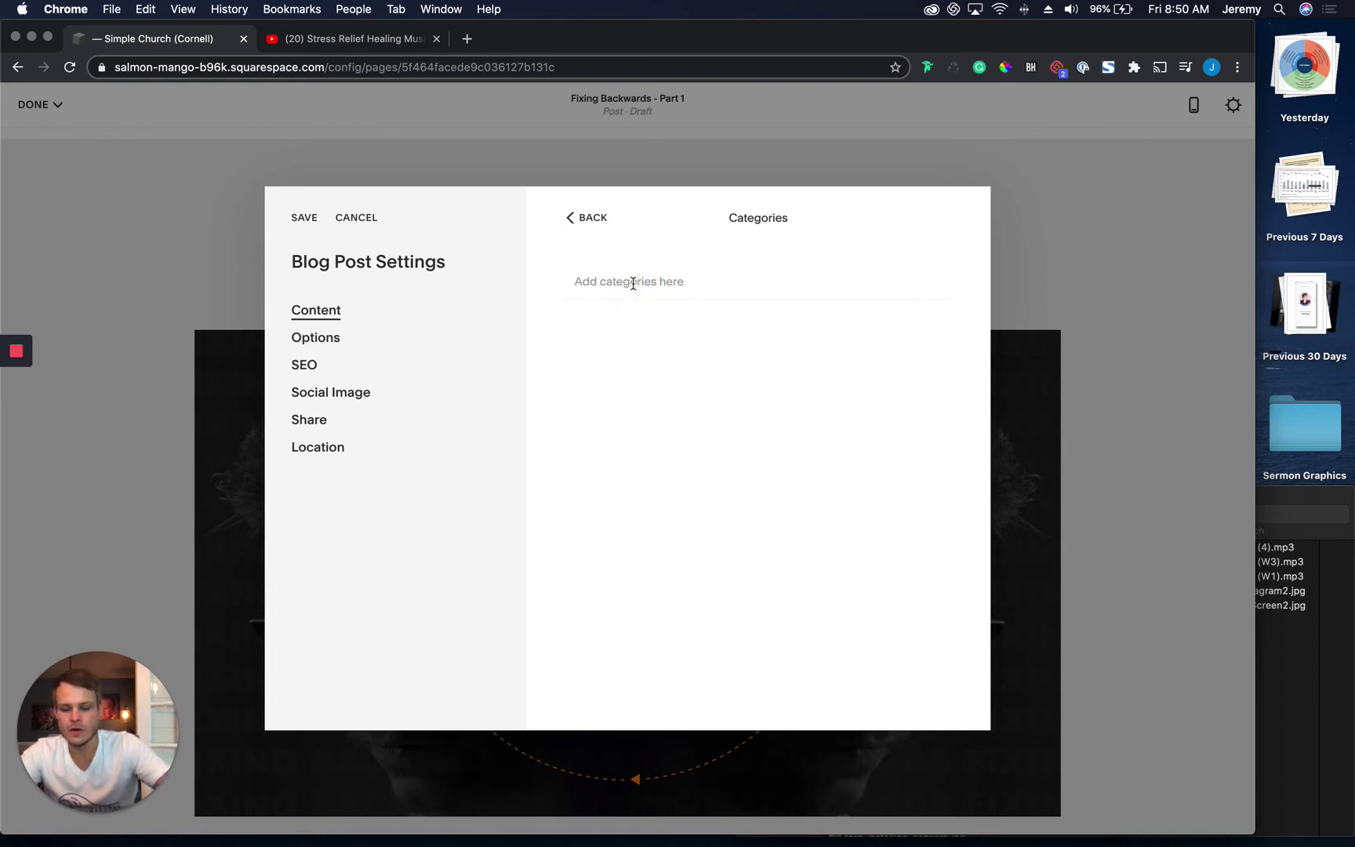
pyautogui.write('Fixing')
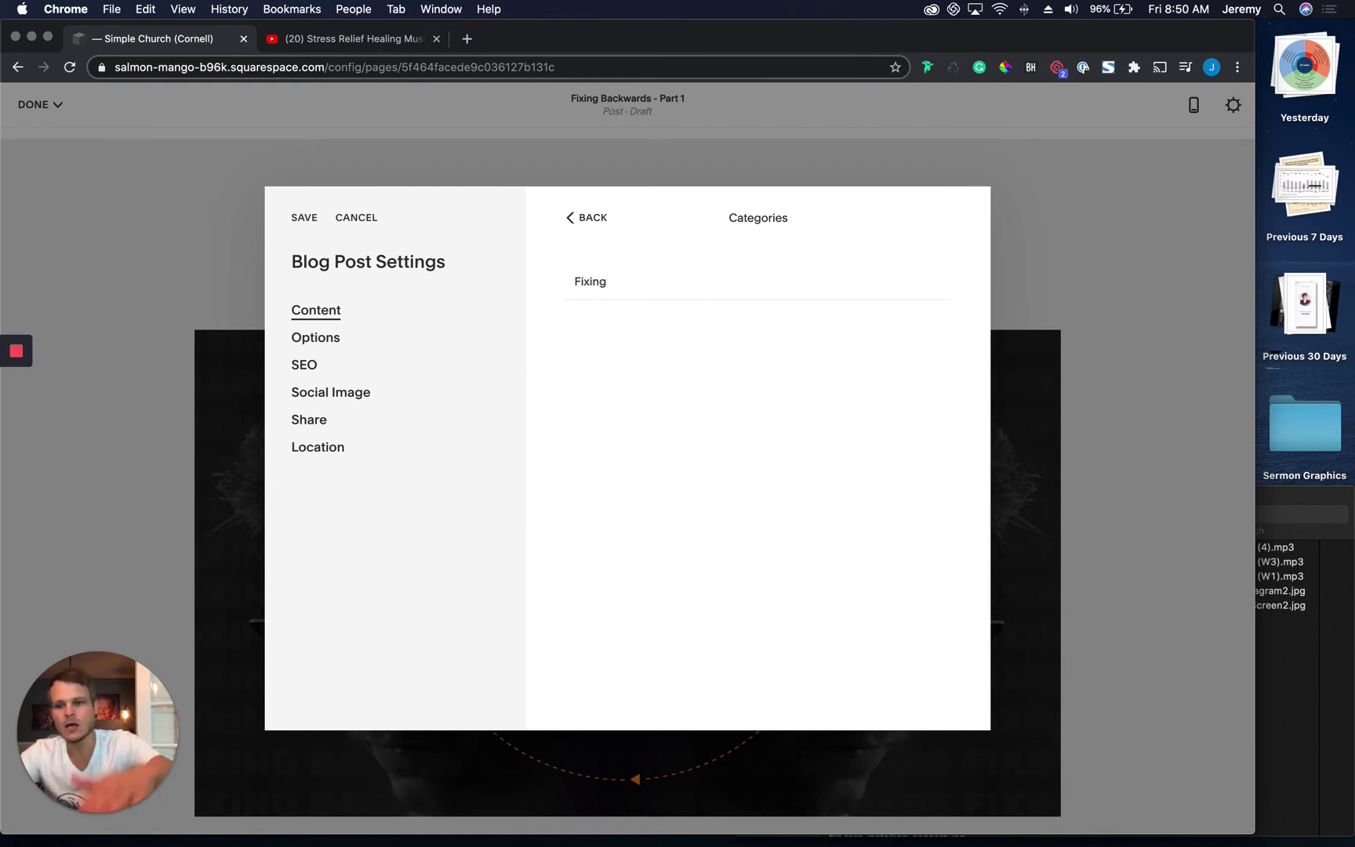
pyautogui.write('Back')
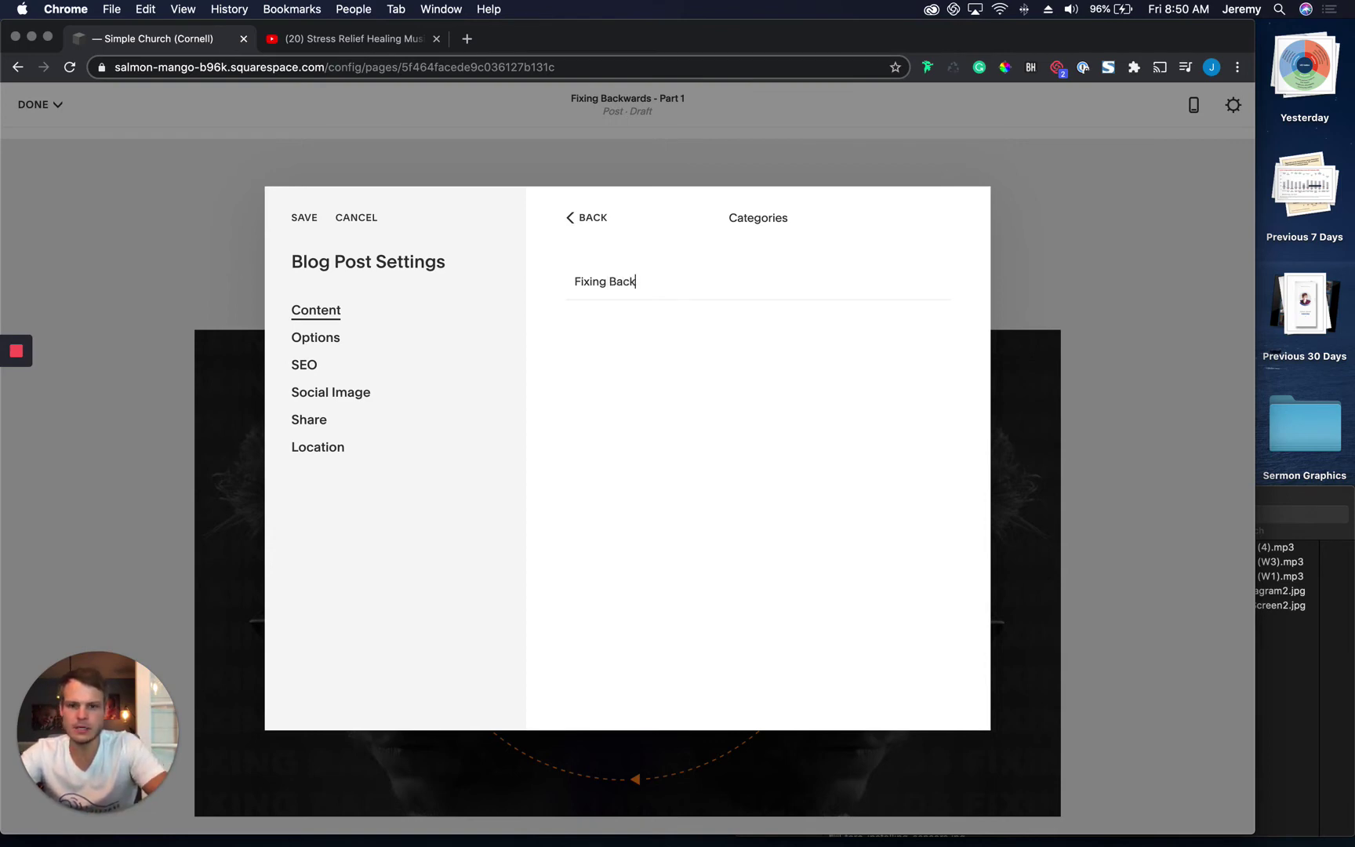
pyautogui.write('wards')
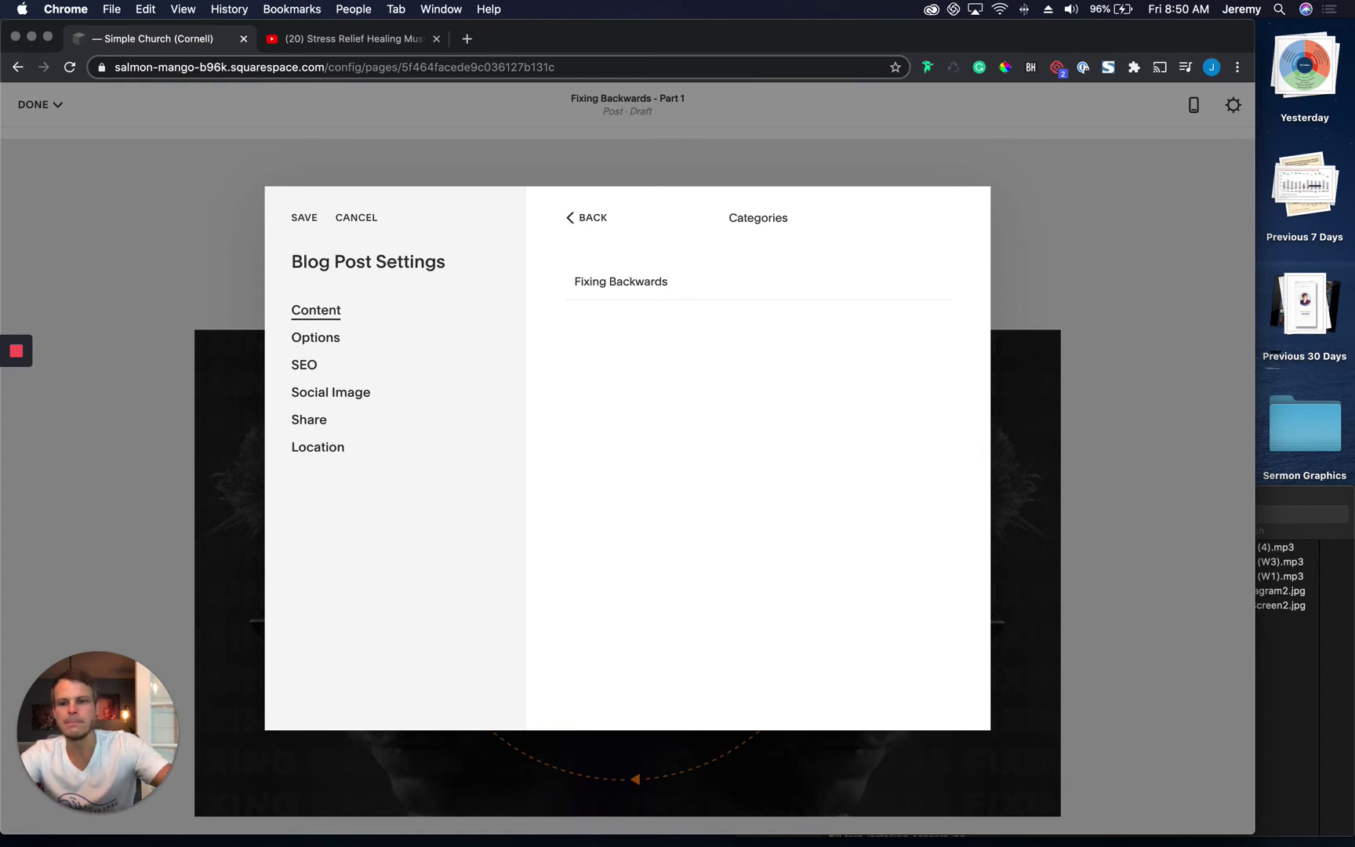
pyautogui.click(693, 281)
pyautogui.click(622, 283)
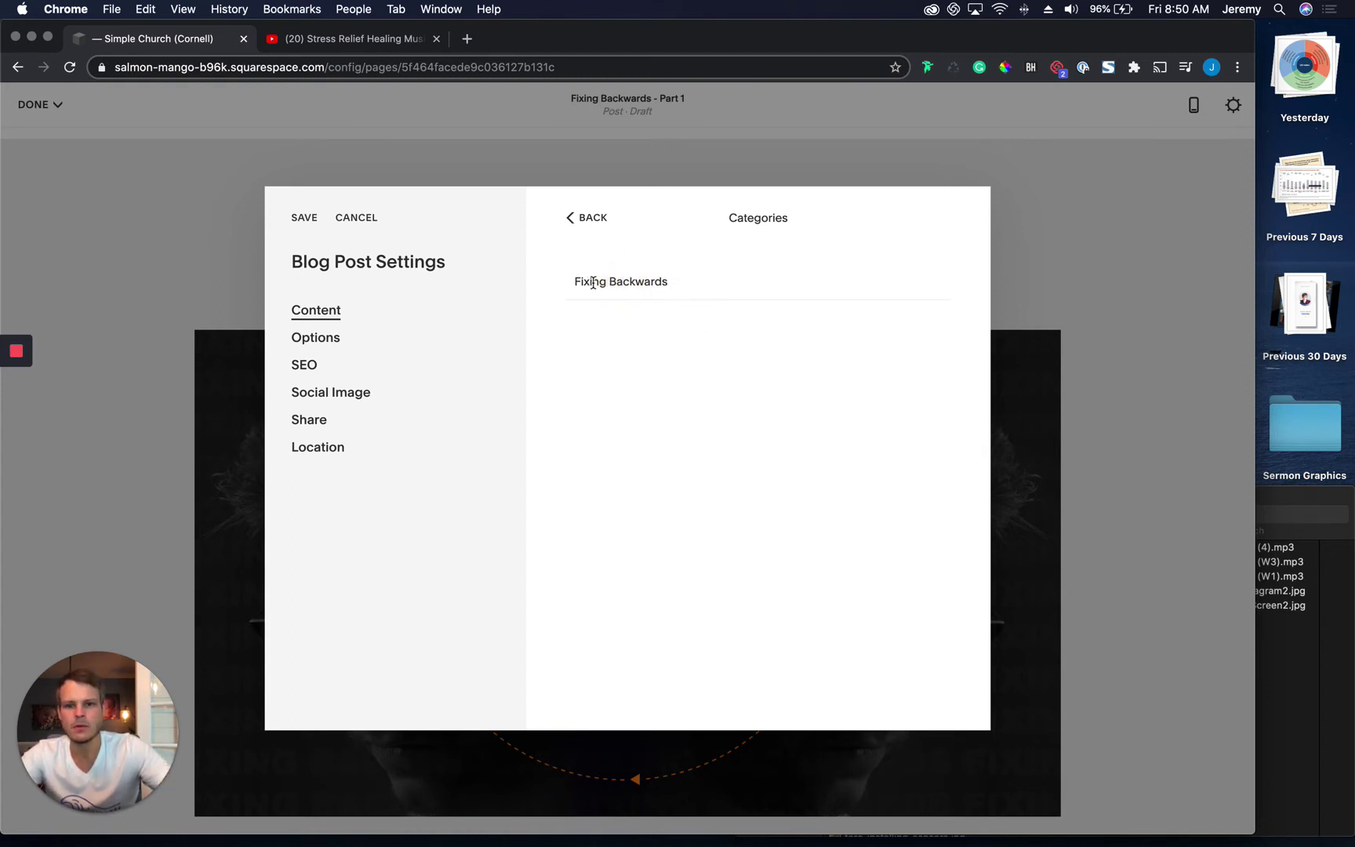
pyautogui.click(682, 358)
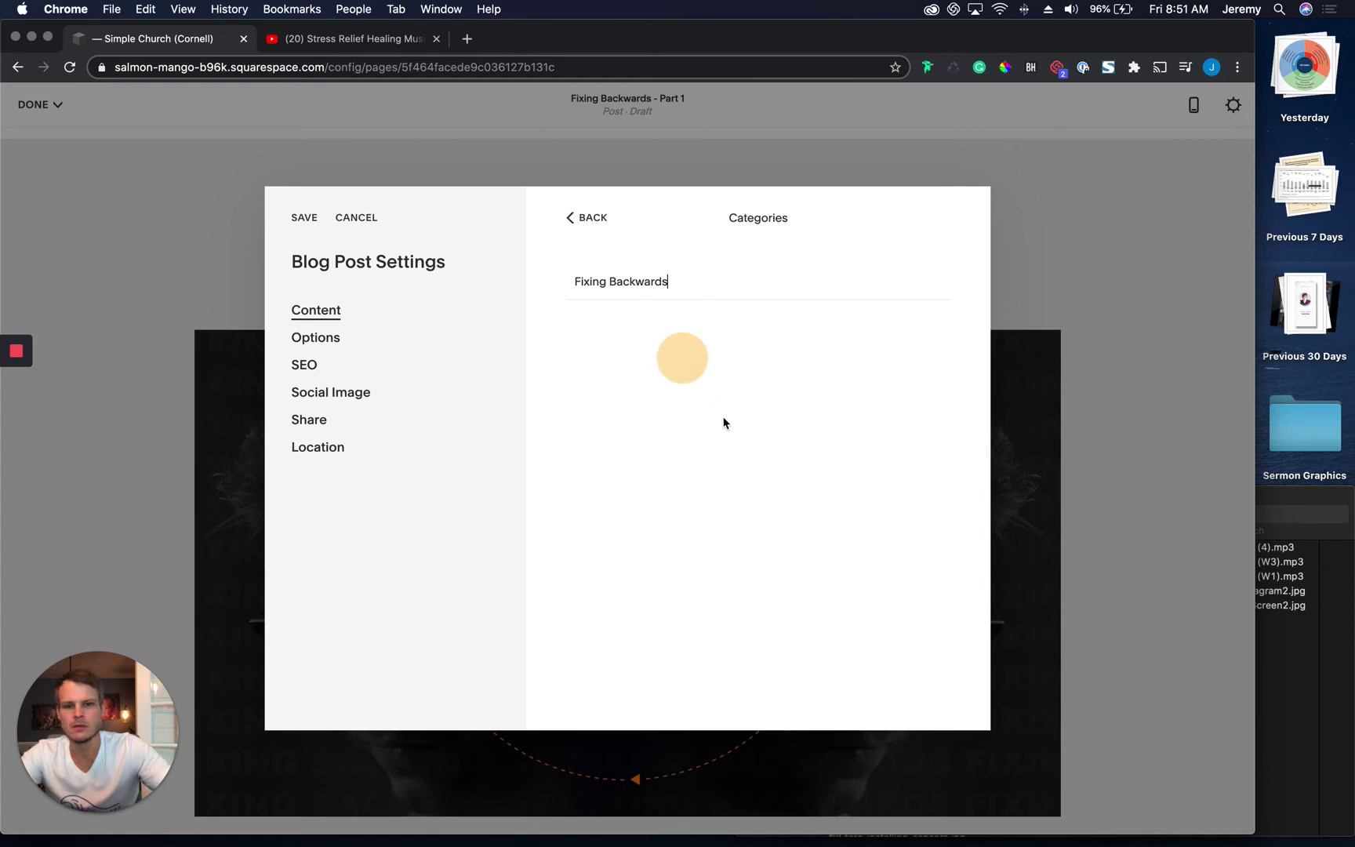
pyautogui.press('Return')
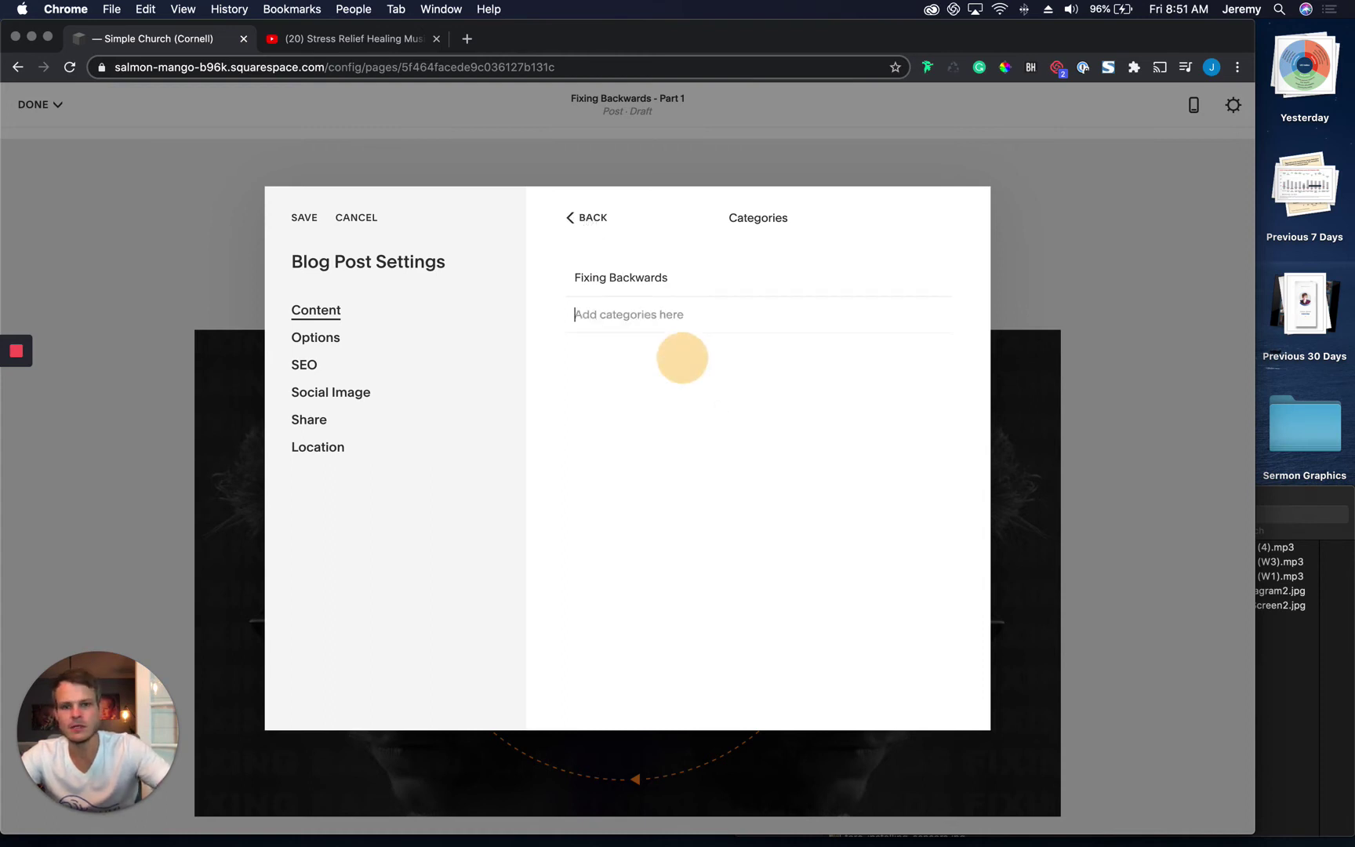
pyautogui.click(639, 278)
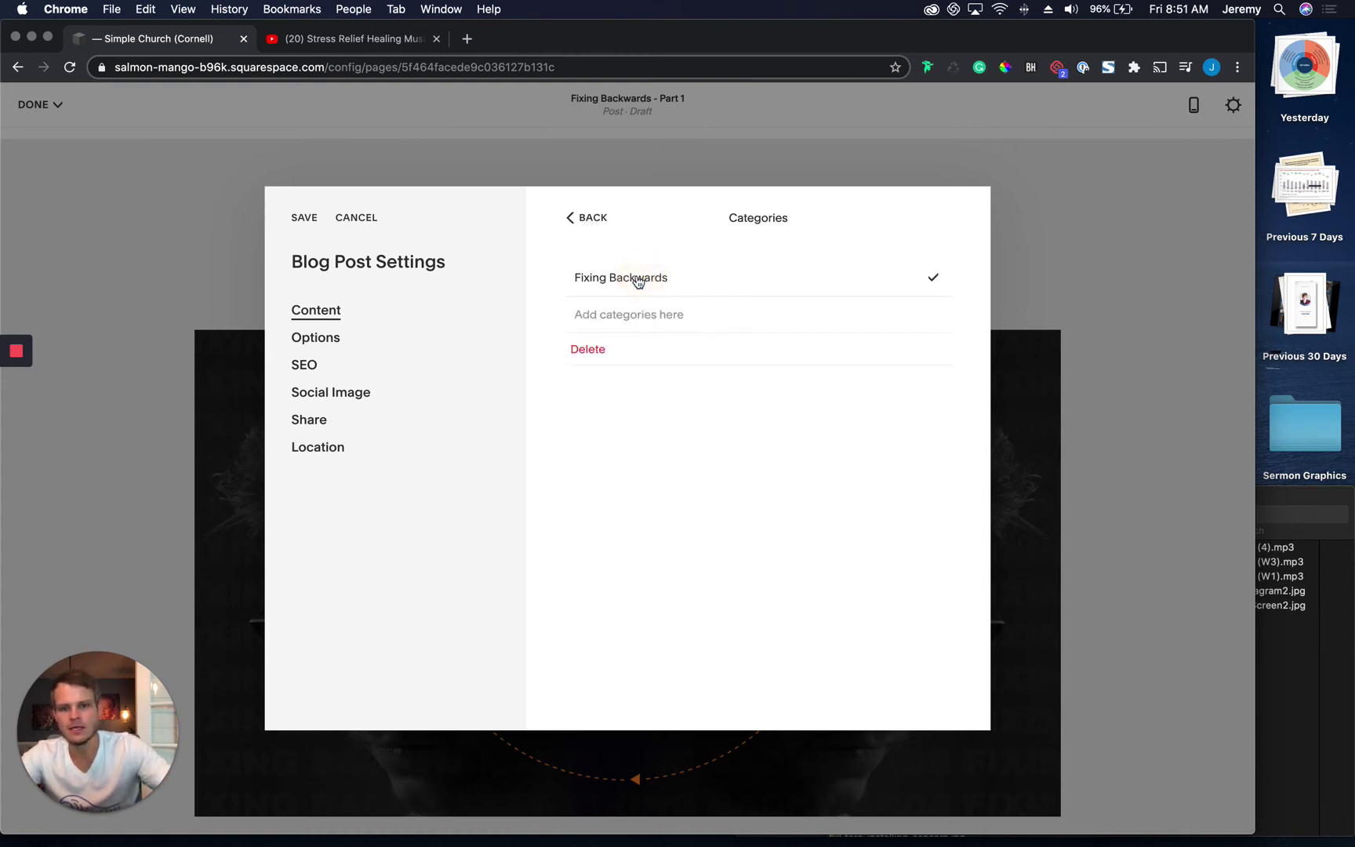
pyautogui.click(584, 226)
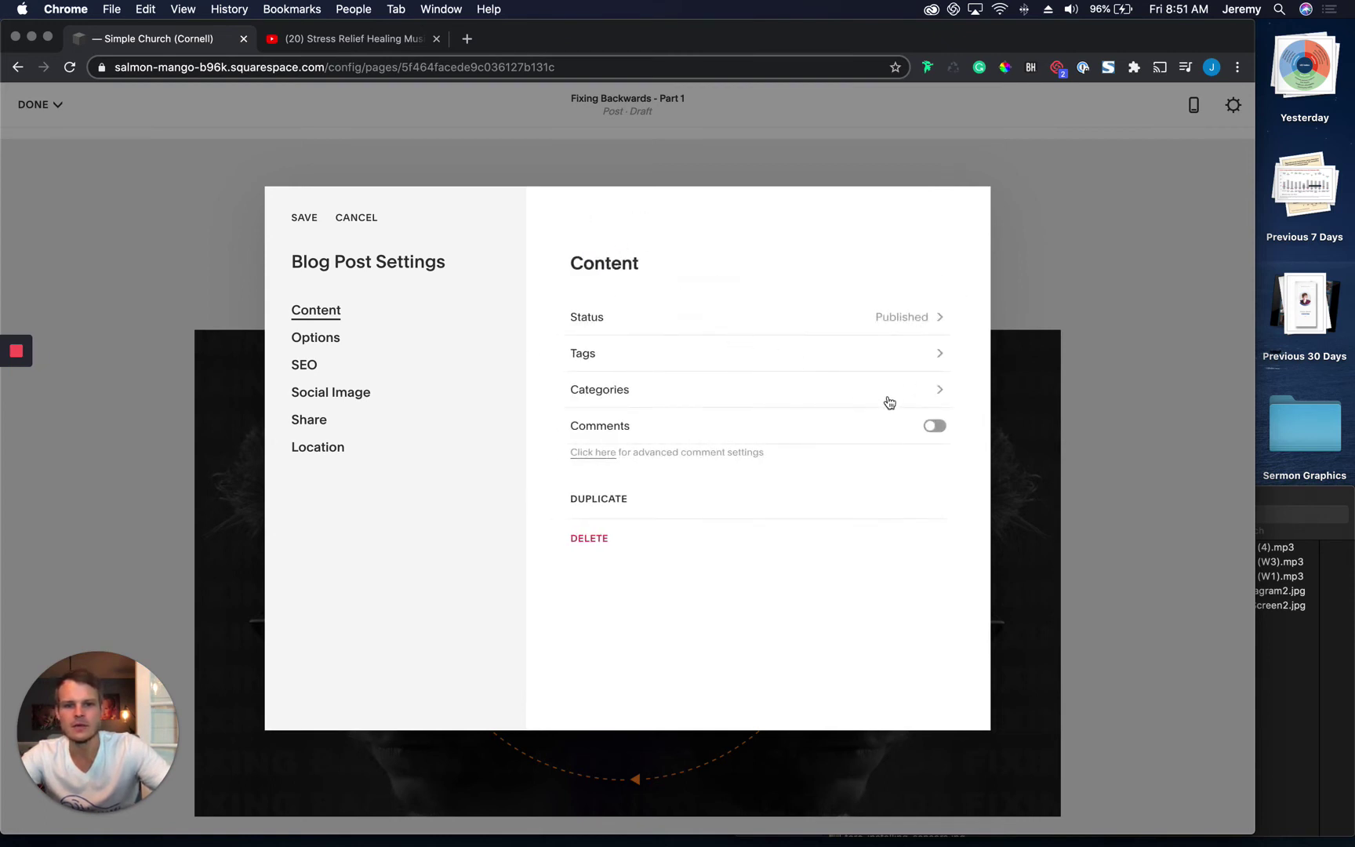
# Add FixingBackwards-TitleScreen2.jpg as the thumbnail and set the post URL to /sermons/fixing-backwards-part-1
pyautogui.click(316, 345)
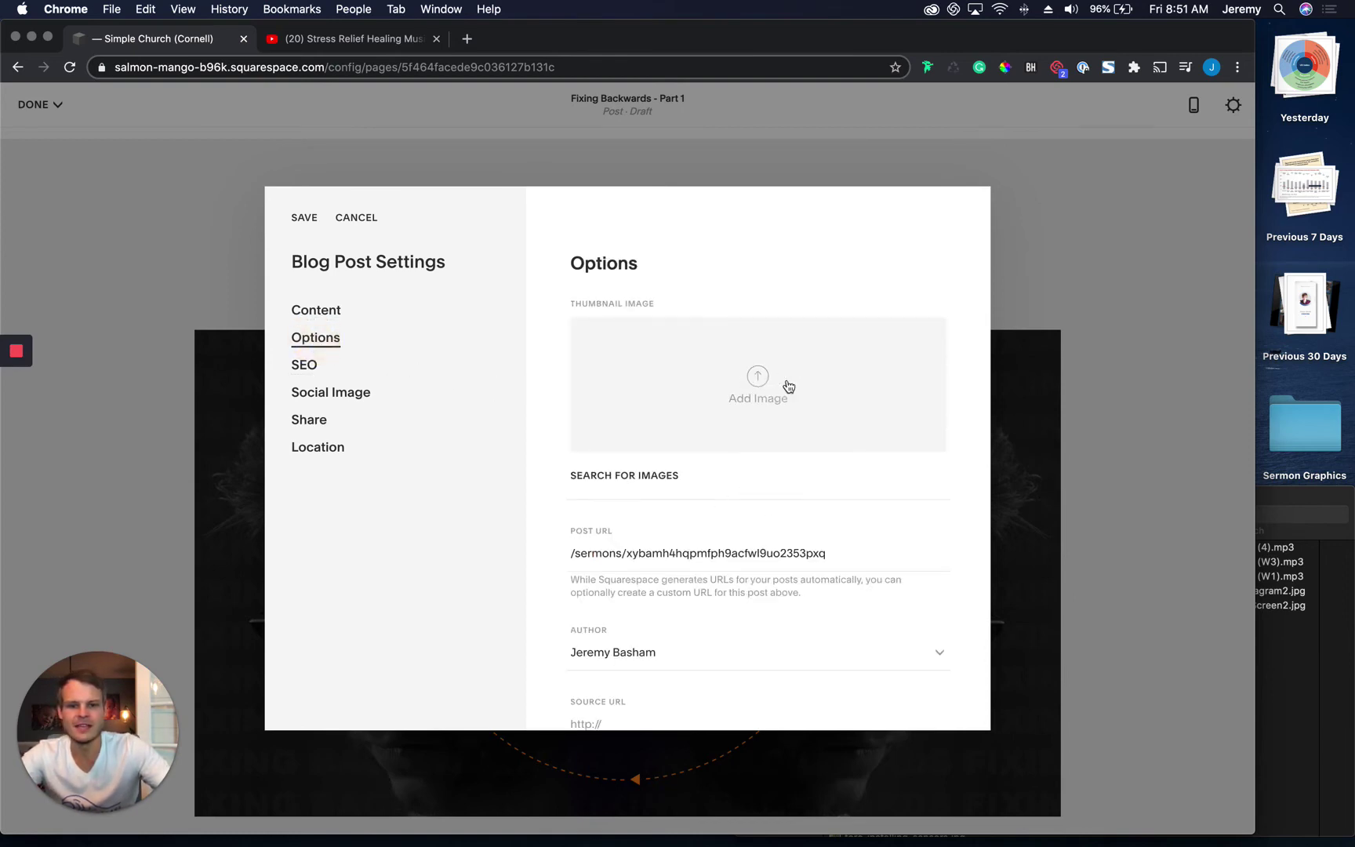
pyautogui.moveTo(1289, 613); pyautogui.dragTo(749, 389)
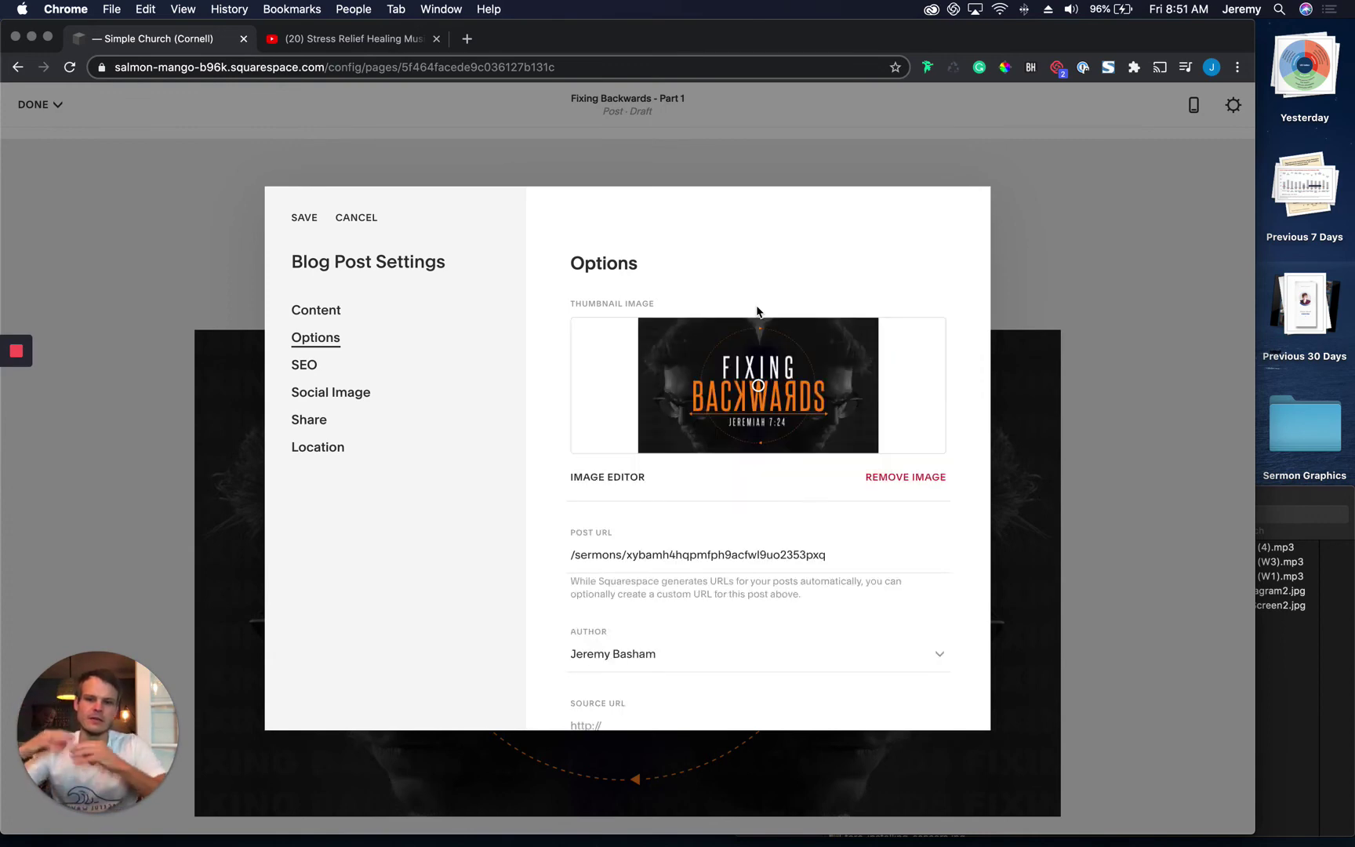
pyautogui.moveTo(832, 554); pyautogui.dragTo(581, 539)
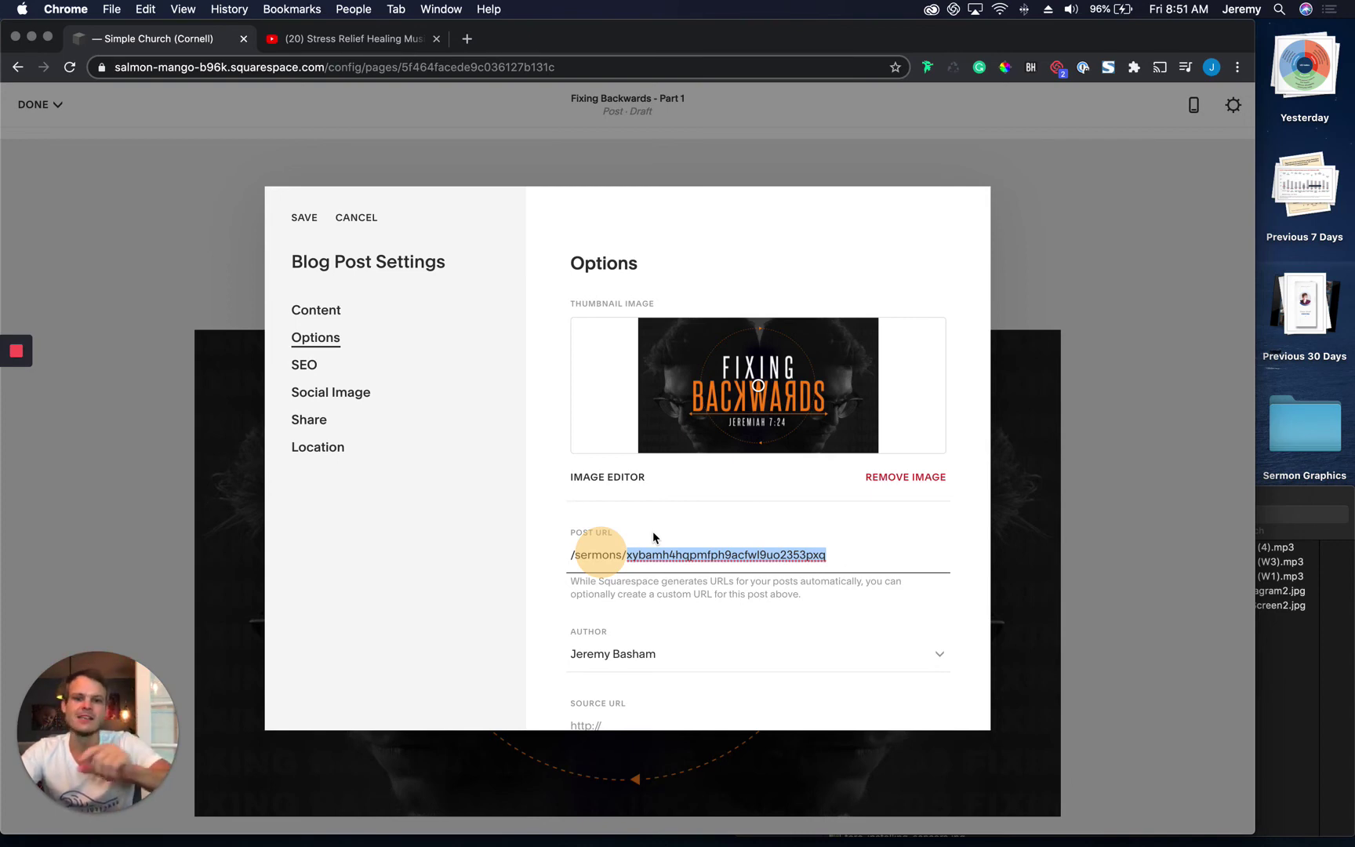
pyautogui.write('fi')
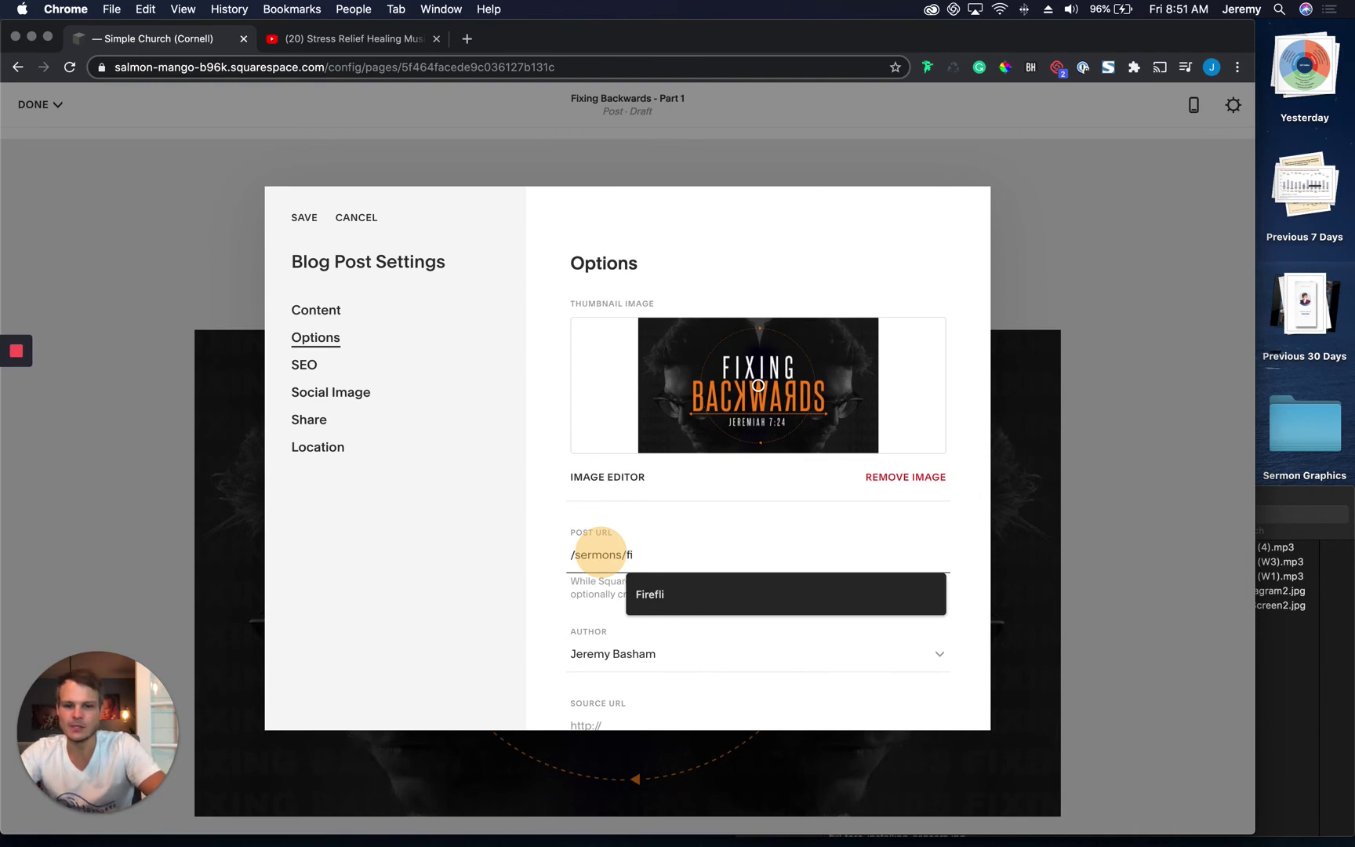
pyautogui.write('xing')
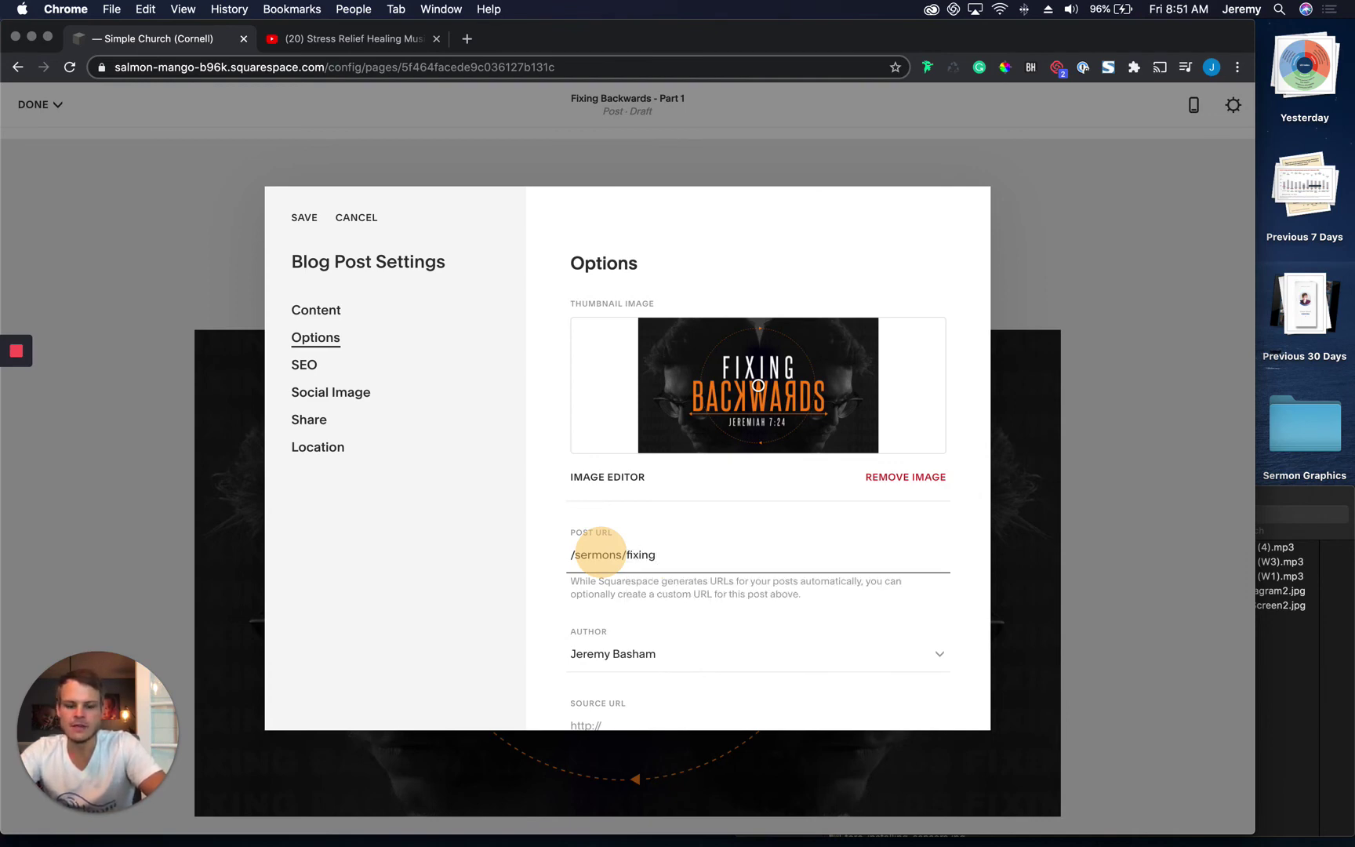
pyautogui.write('-backwards')
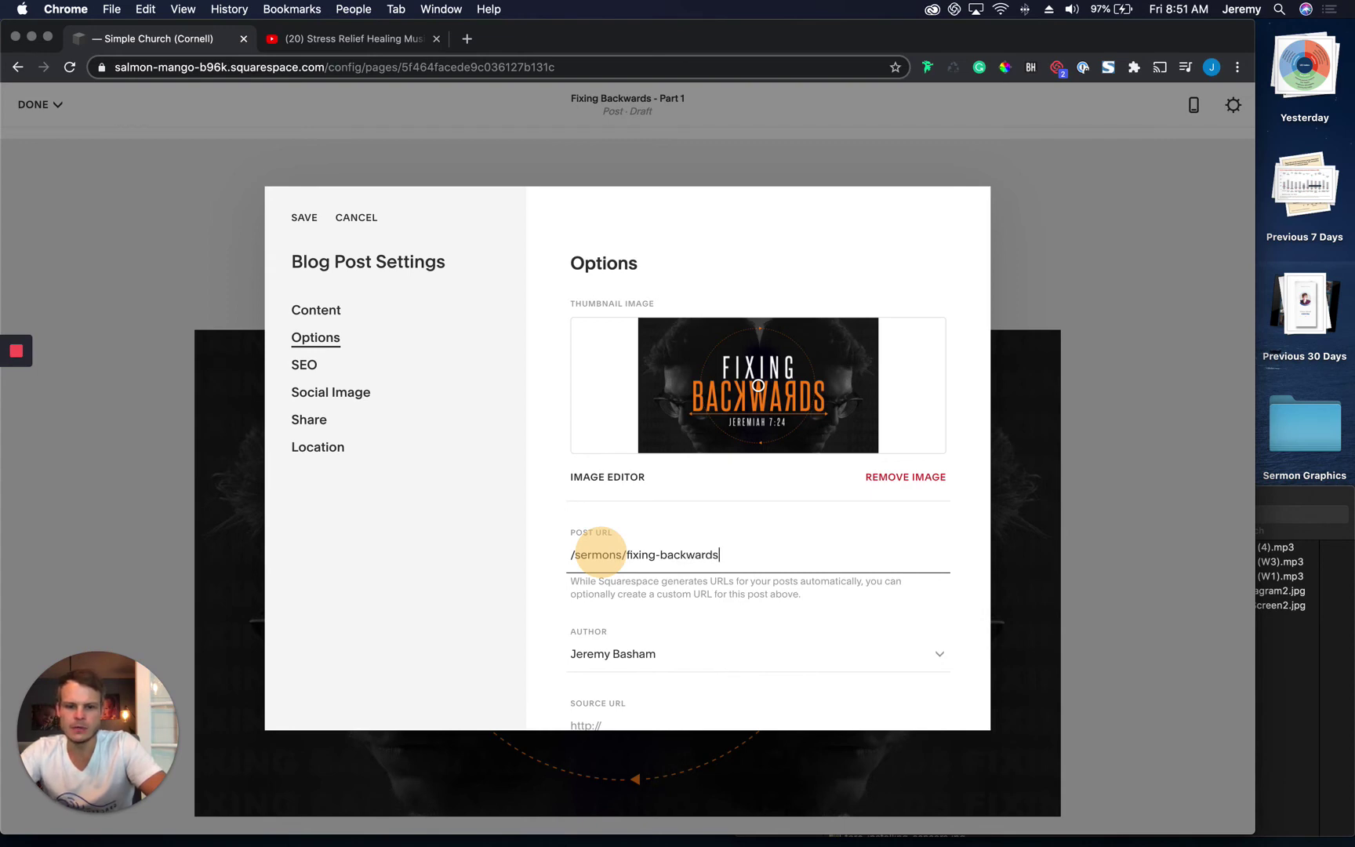
pyautogui.write('-part')
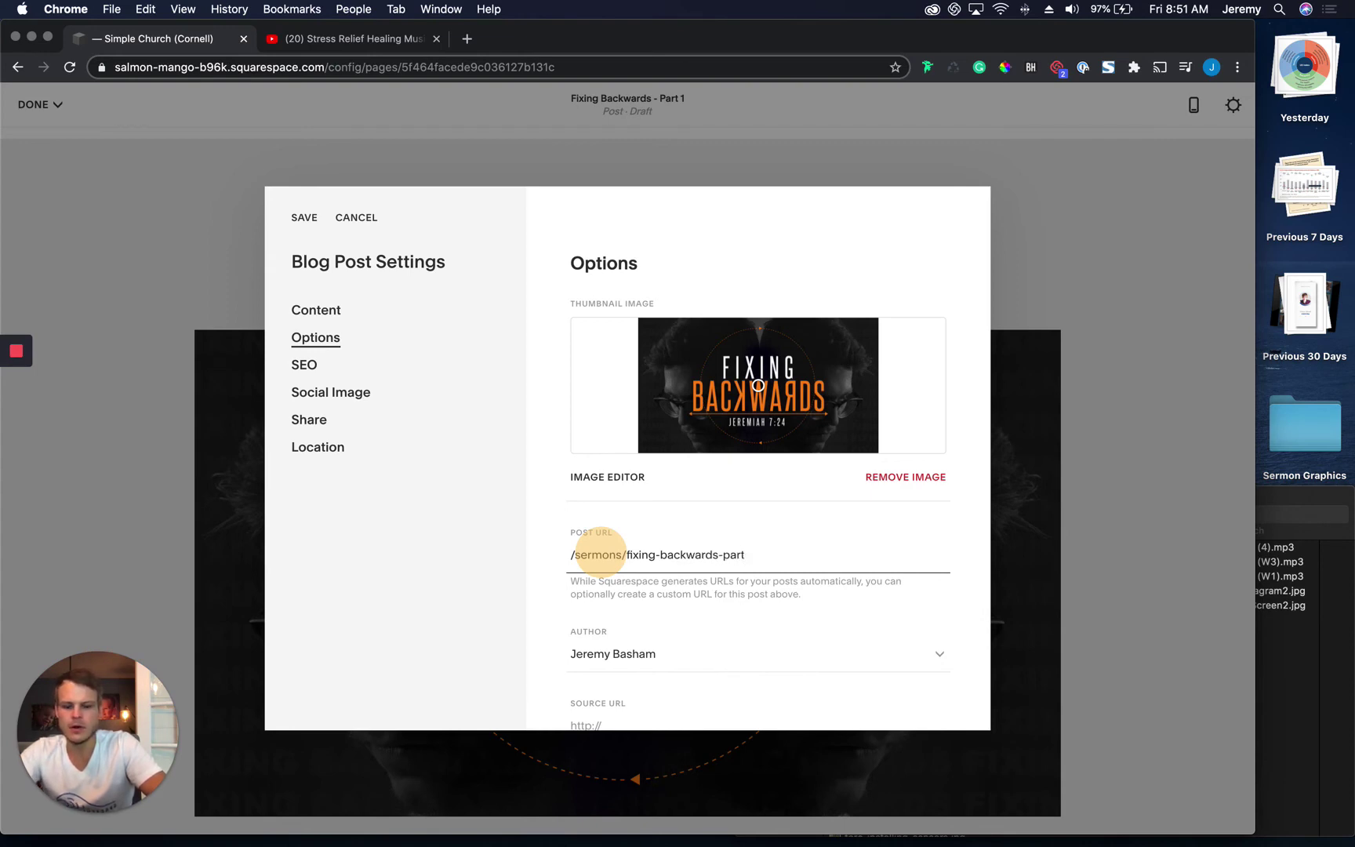
pyautogui.write('-1')
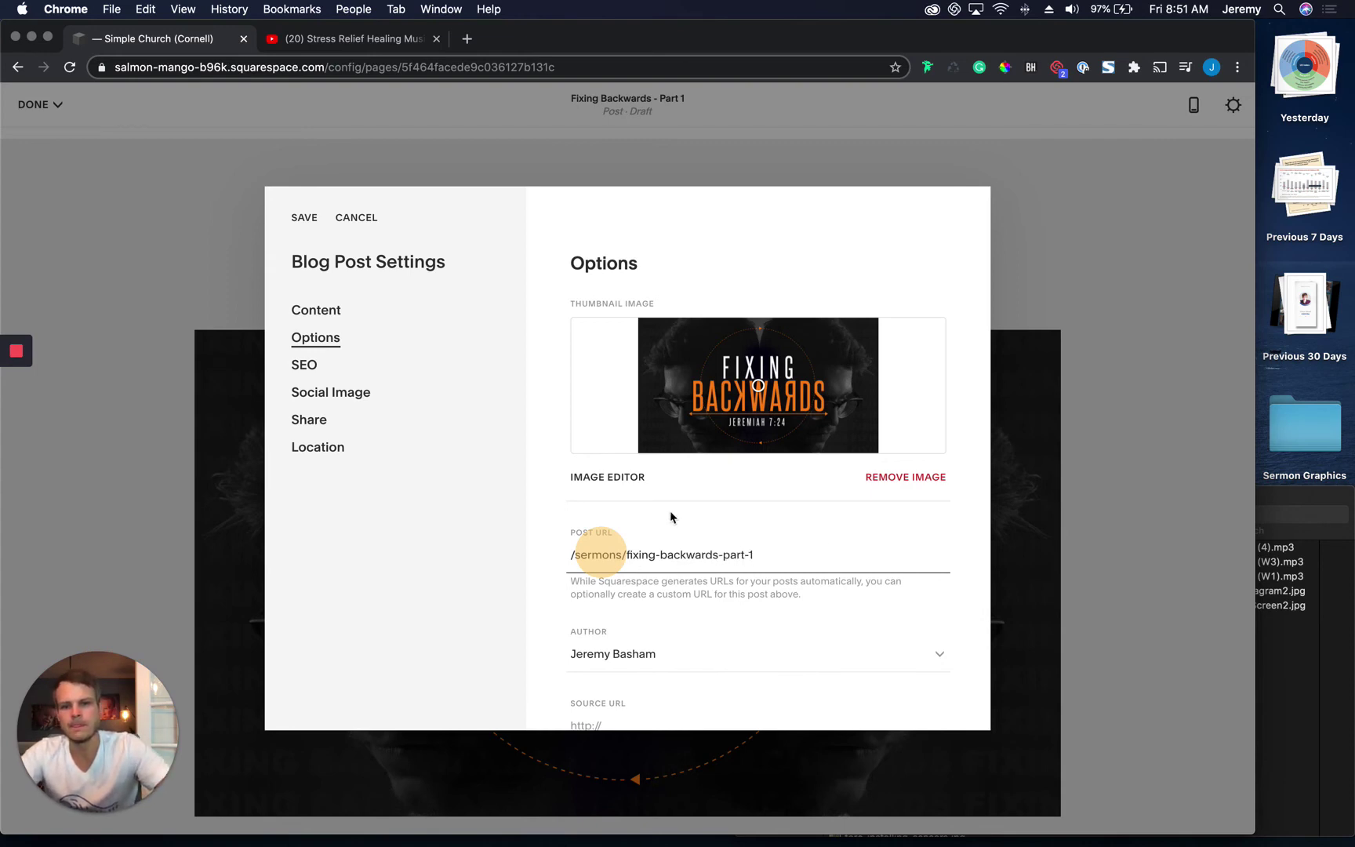
# Enter 'Fixing Backwards - Part 1' as the SEO title and save the post settings
pyautogui.click(303, 366)
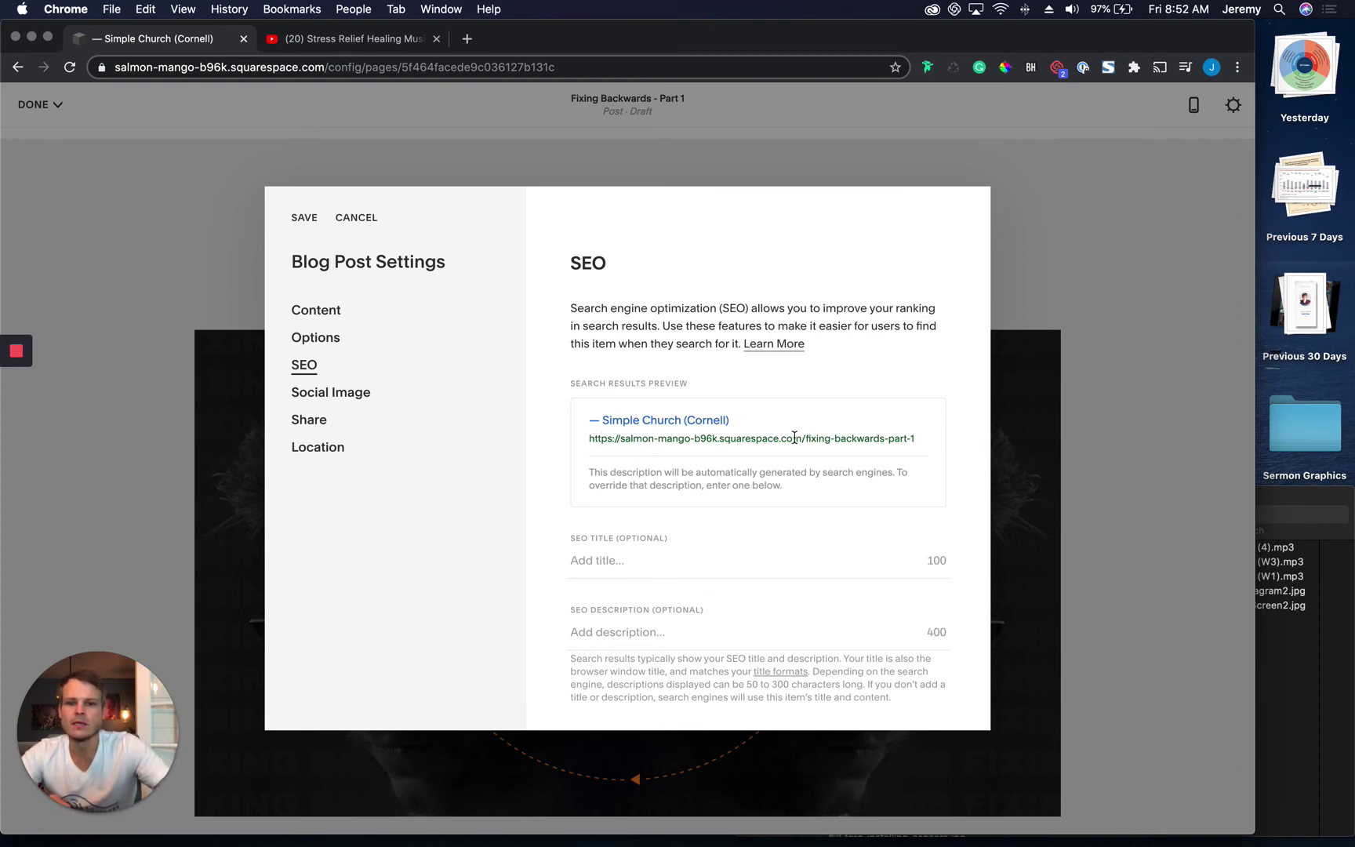
pyautogui.click(662, 564)
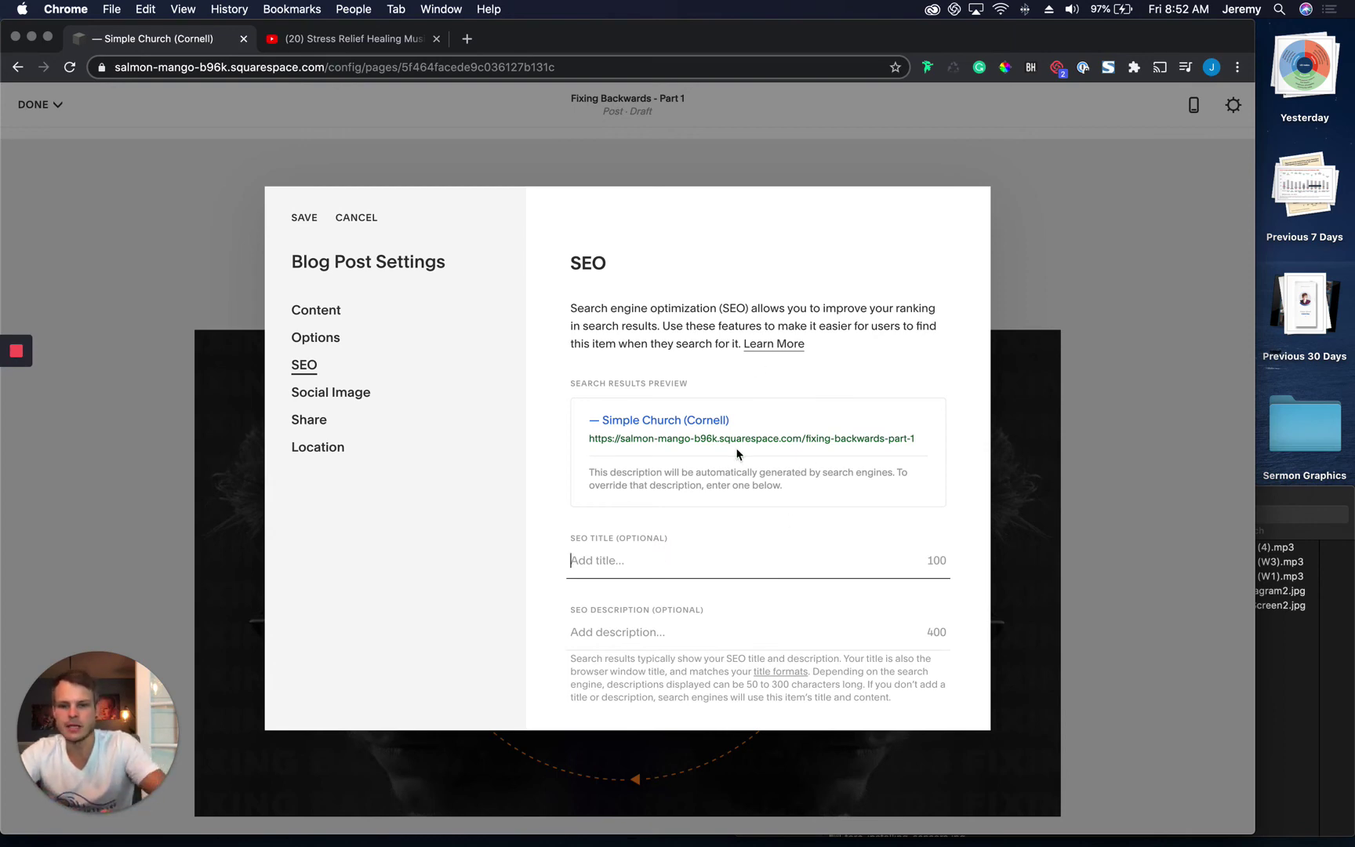
pyautogui.write('Fixing')
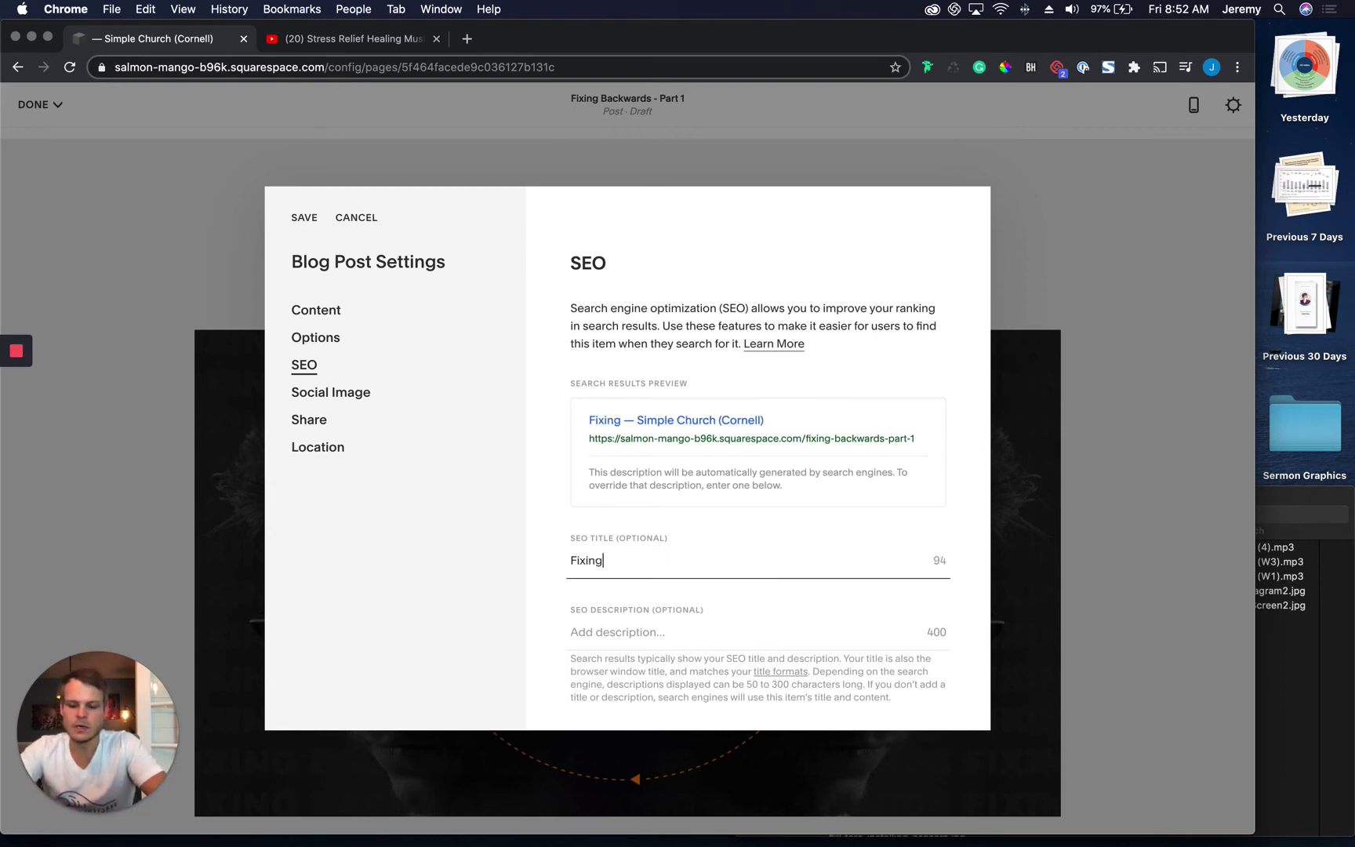
pyautogui.write(' Backwar')
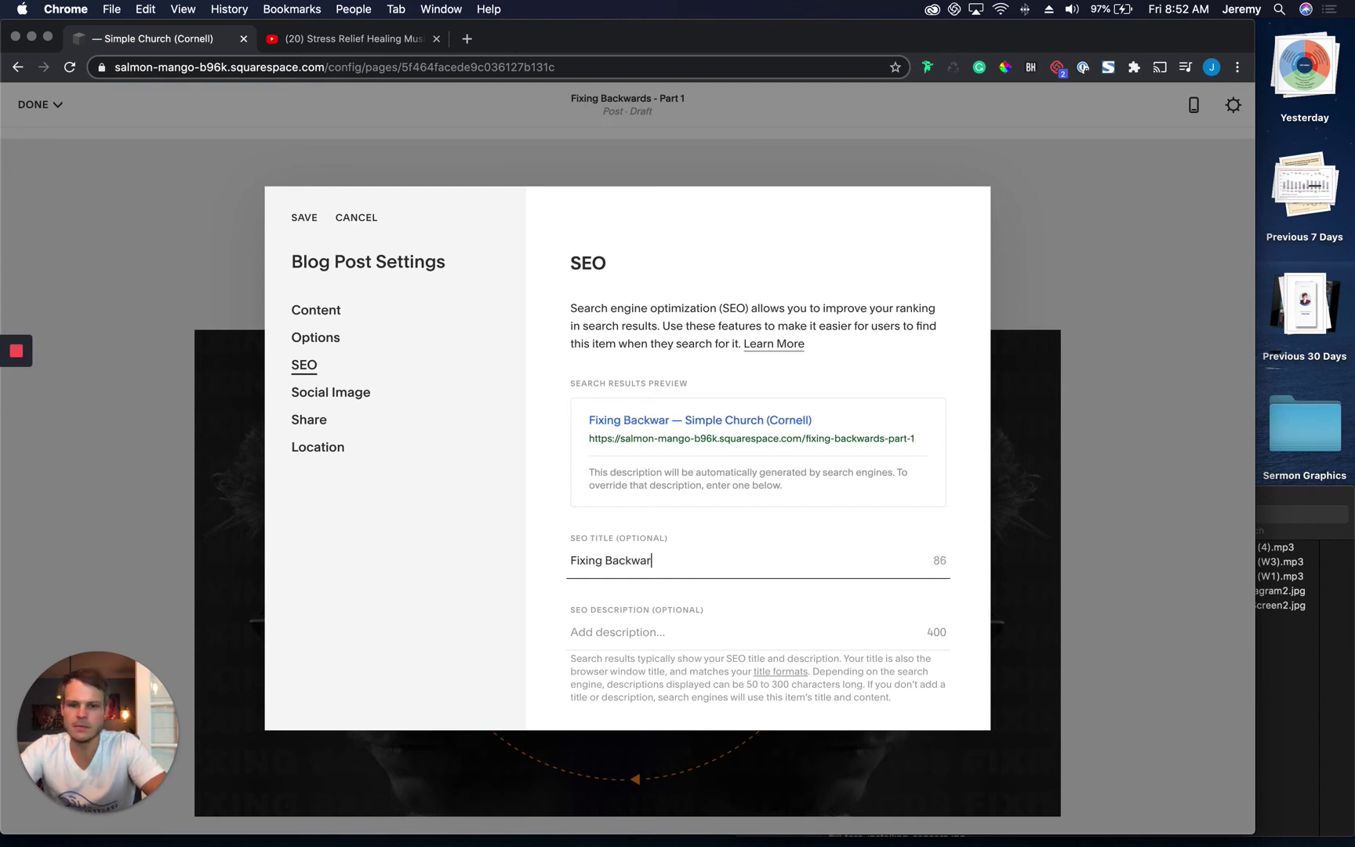
pyautogui.write('ds ')
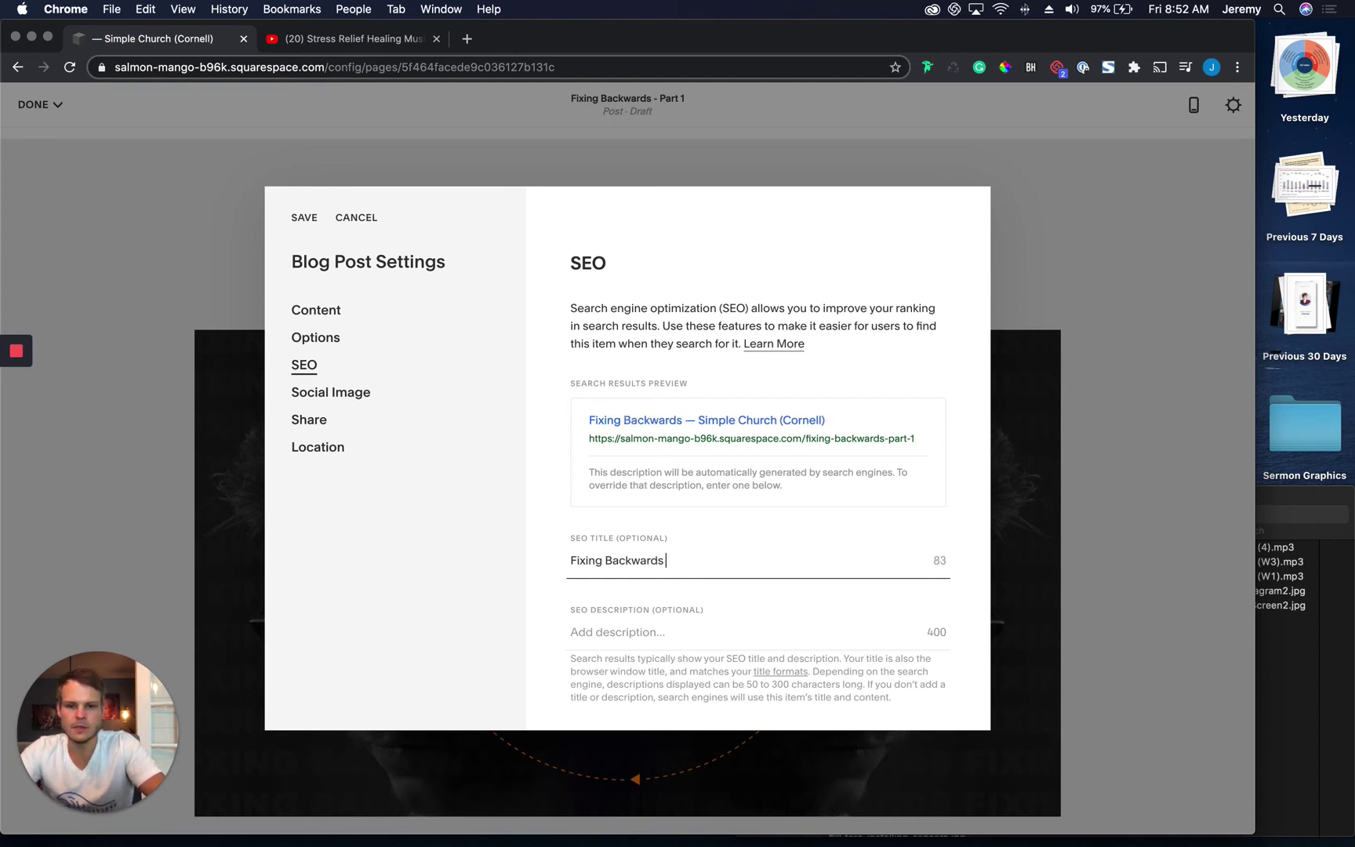
pyautogui.write('- Part 1')
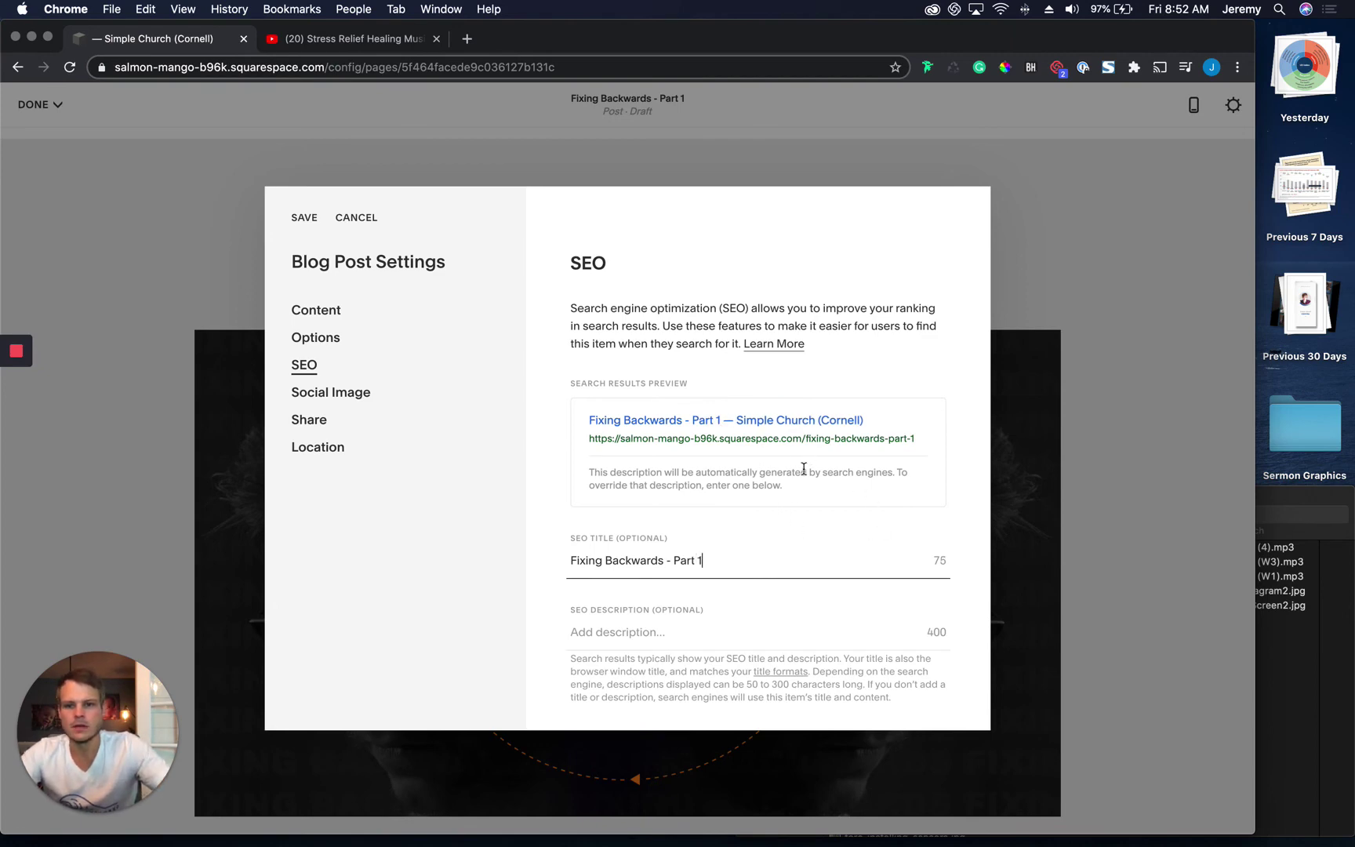
pyautogui.click(302, 225)
# Finish editing and save the sermon post
pyautogui.scroll(-5, 807, 364)
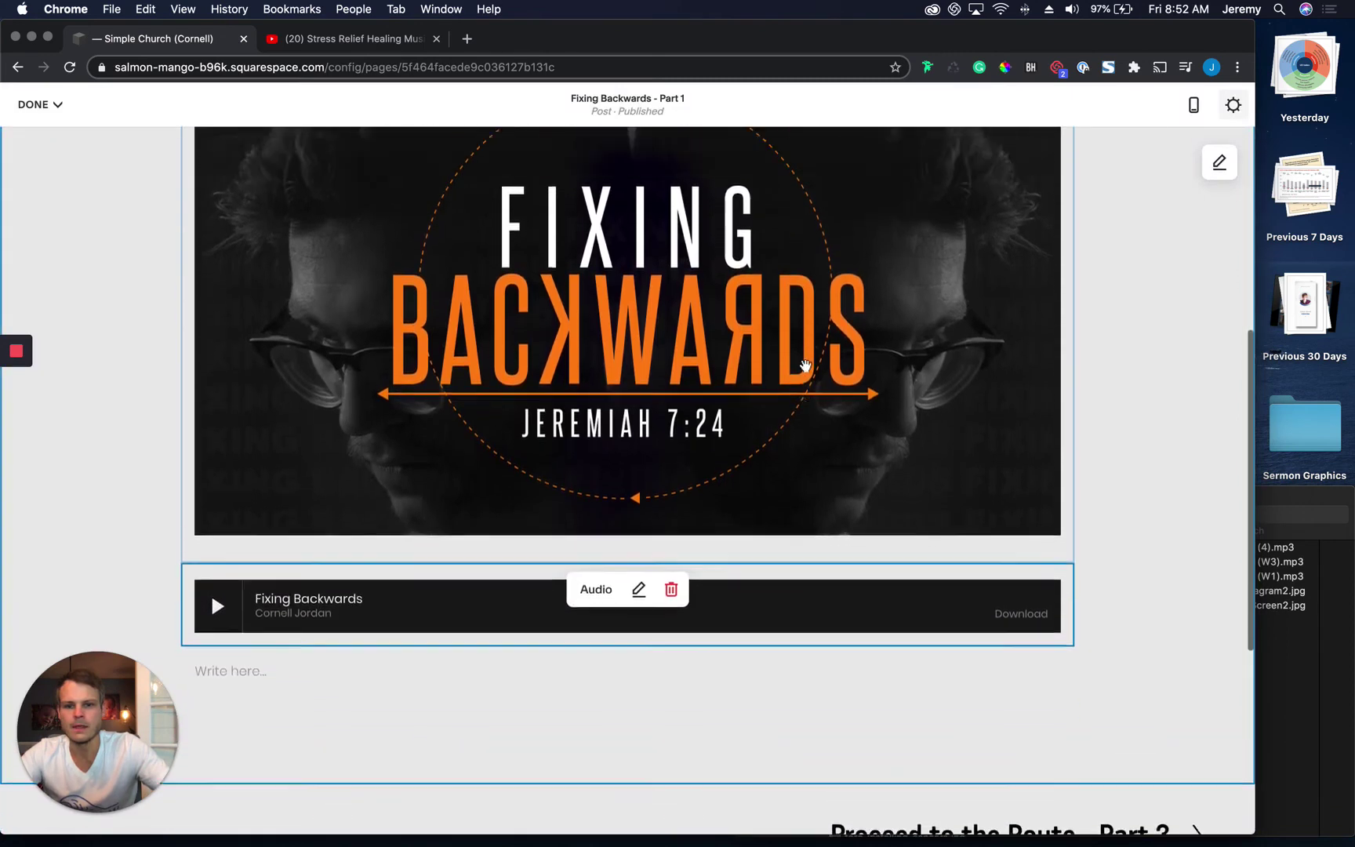
pyautogui.scroll(5, 807, 364)
pyautogui.scroll(-1, 784, 468)
pyautogui.click(38, 105)
pyautogui.click(36, 138)
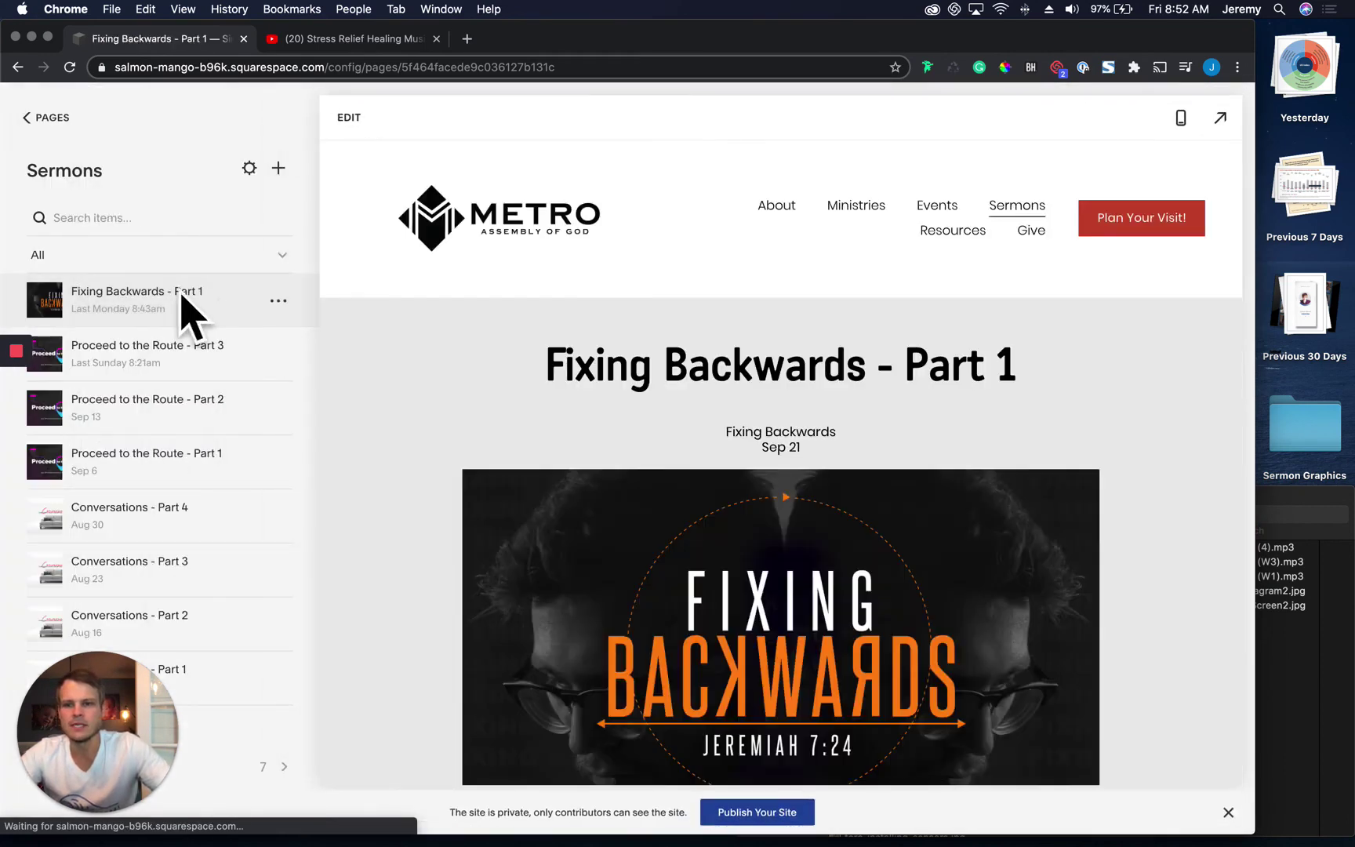
# Play the post's sermon audio to test it, then go to the Sermons blog page
pyautogui.scroll(-3, 1020, 415)
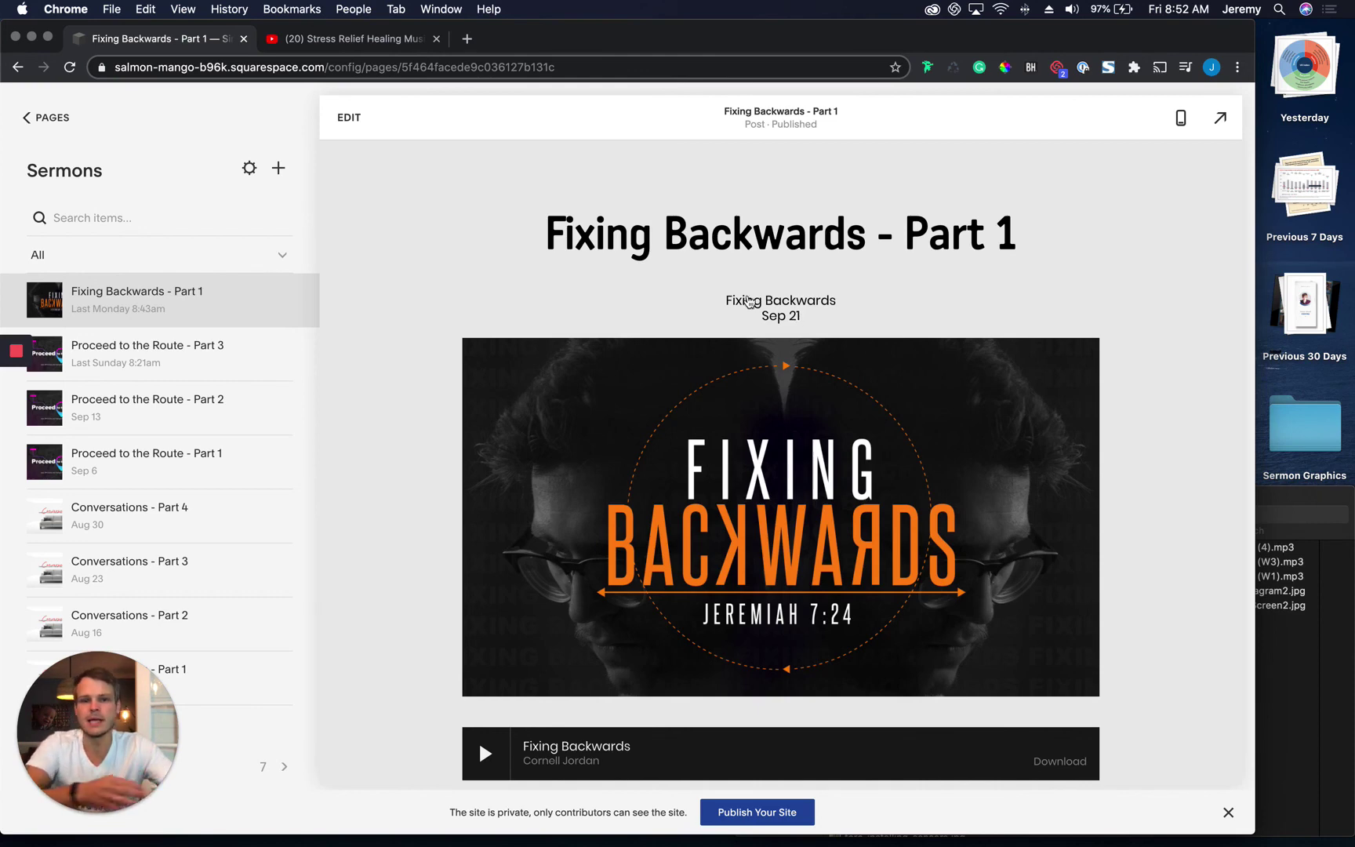
pyautogui.scroll(-1, 918, 315)
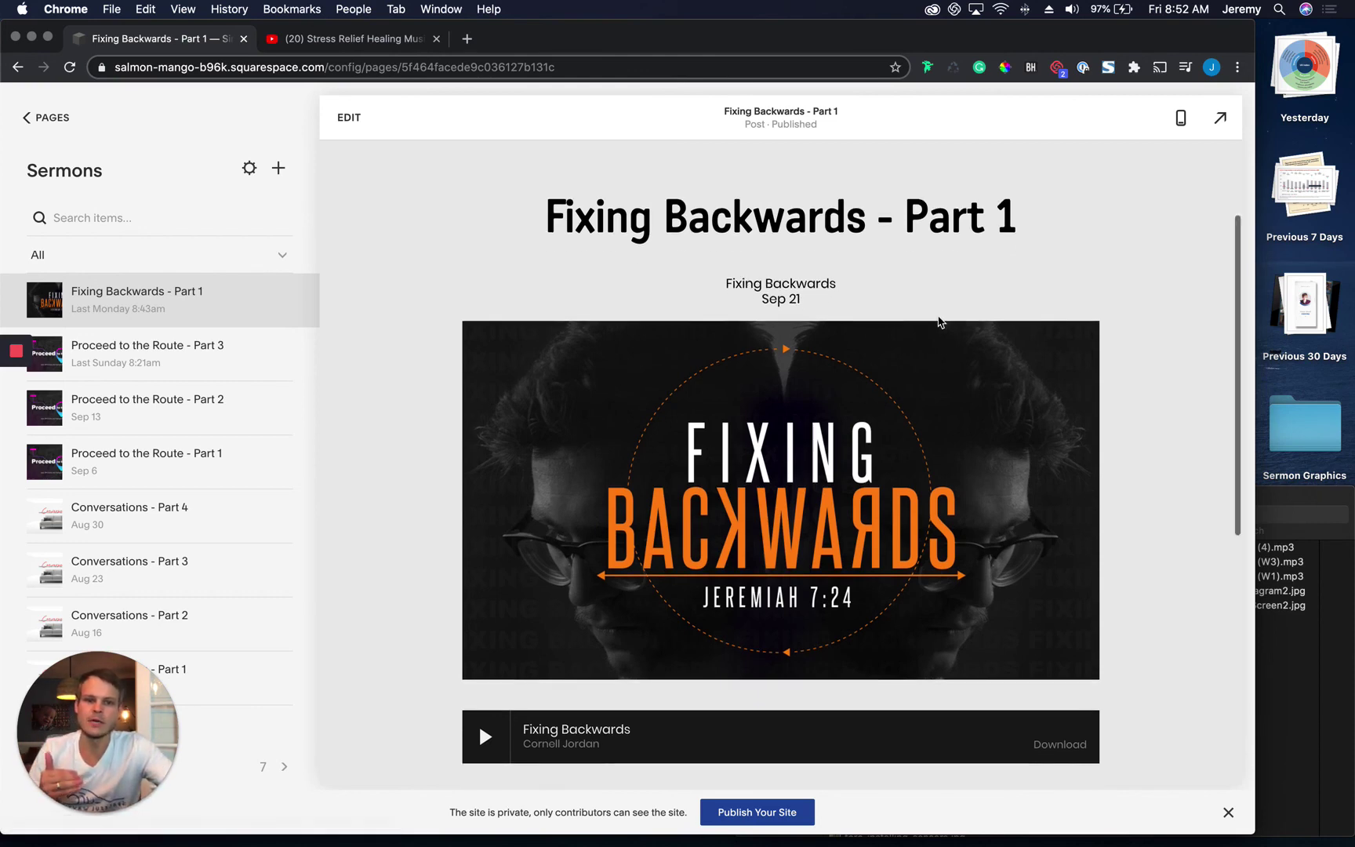
pyautogui.scroll(-5, 1018, 314)
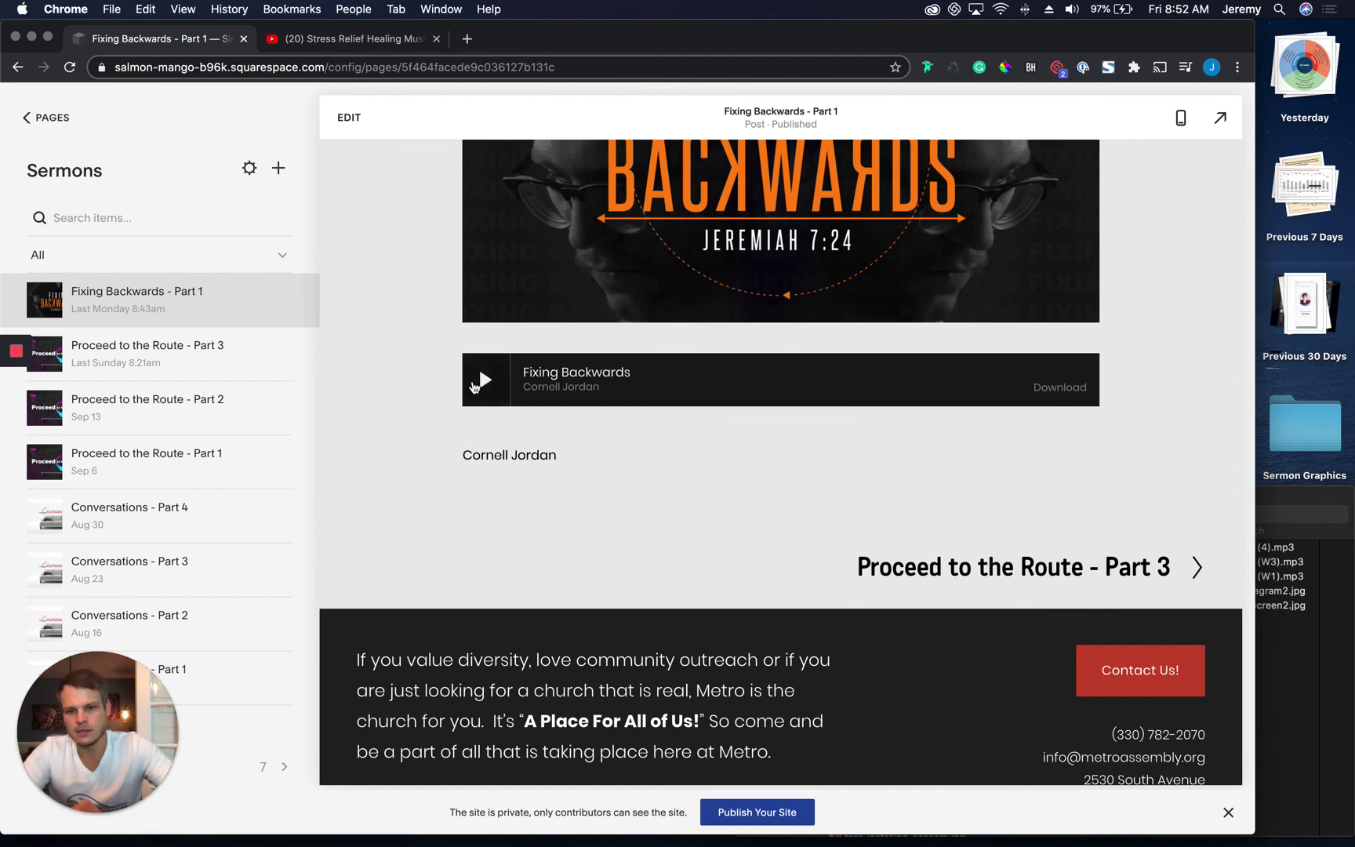
pyautogui.click(482, 379)
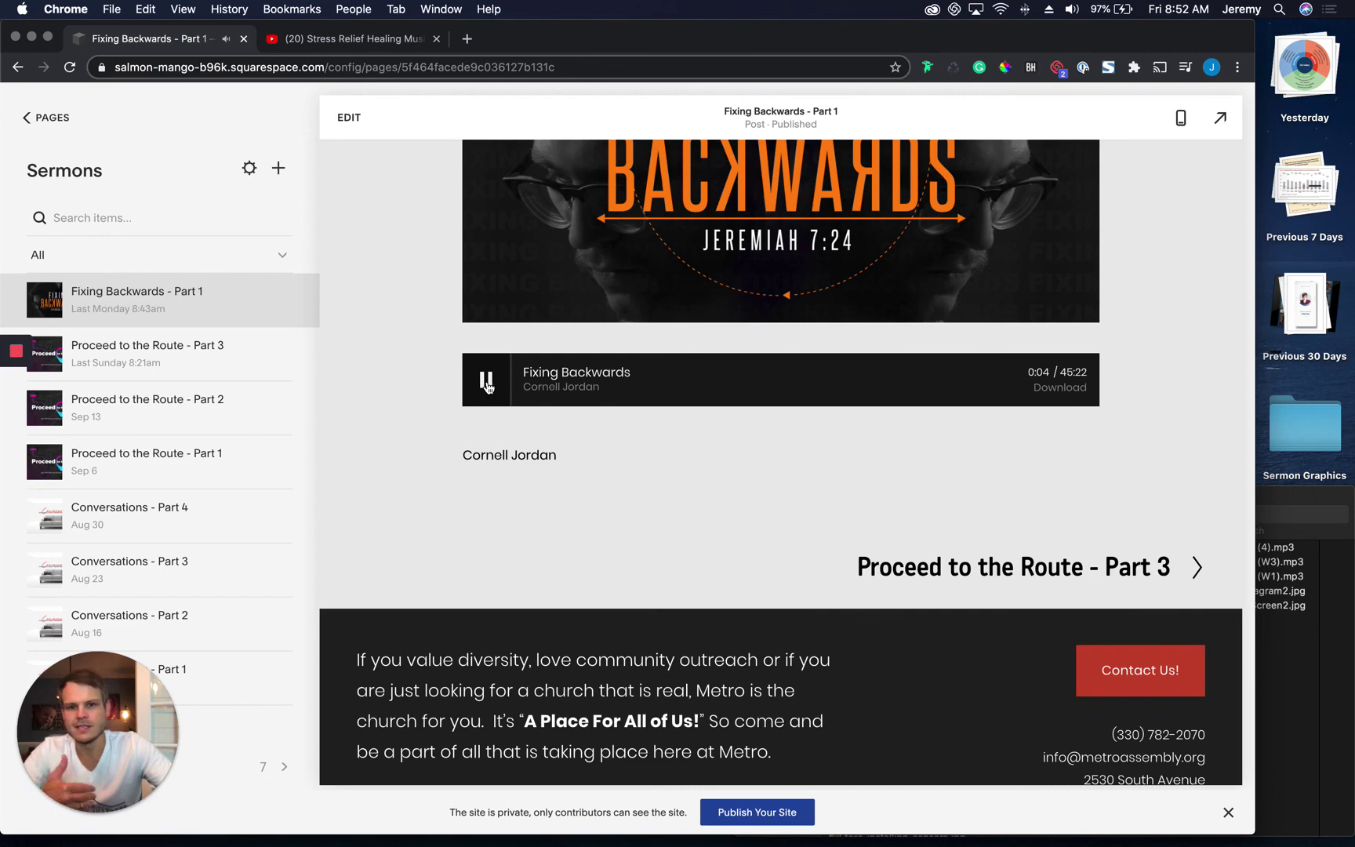
pyautogui.scroll(8, 1082, 470)
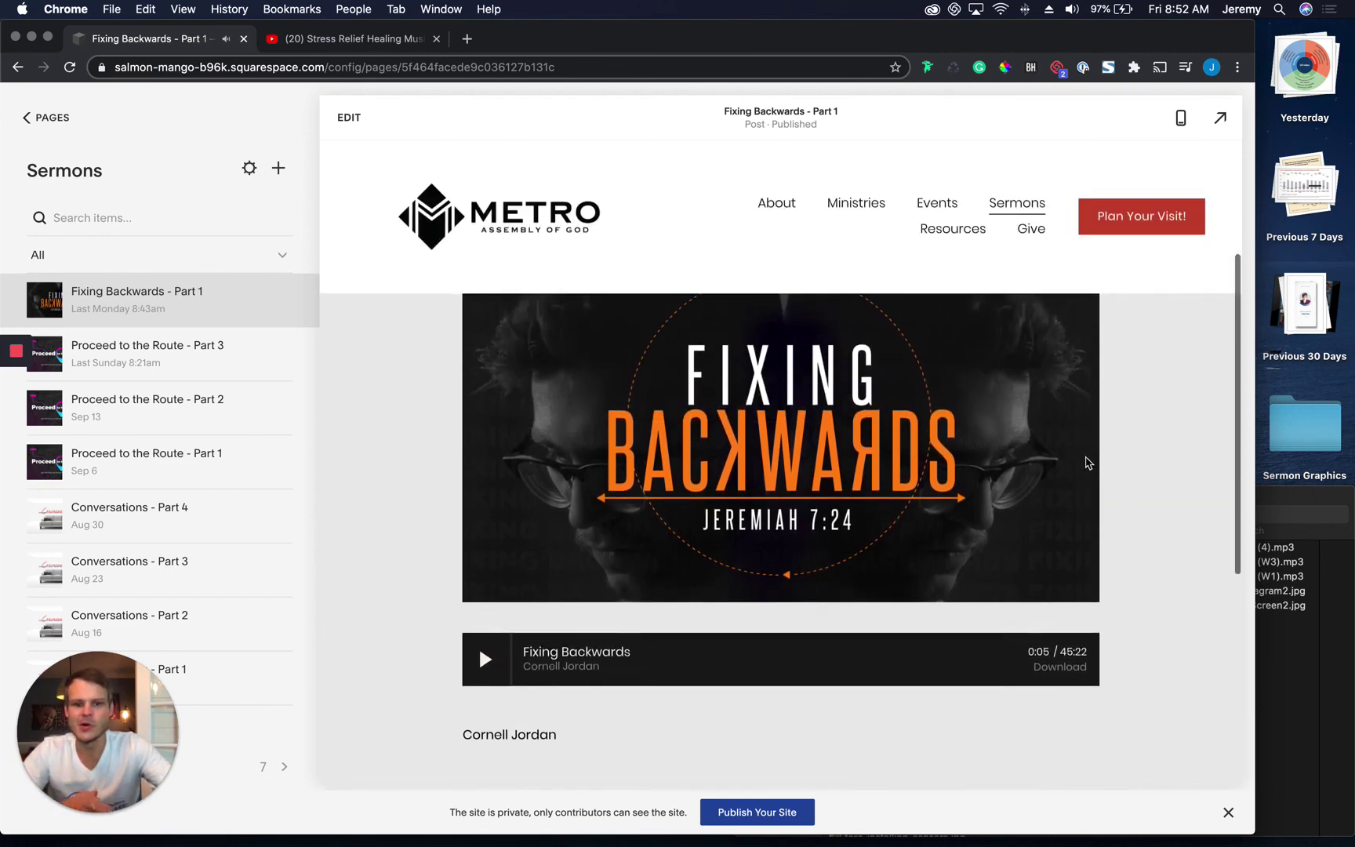
pyautogui.click(1016, 202)
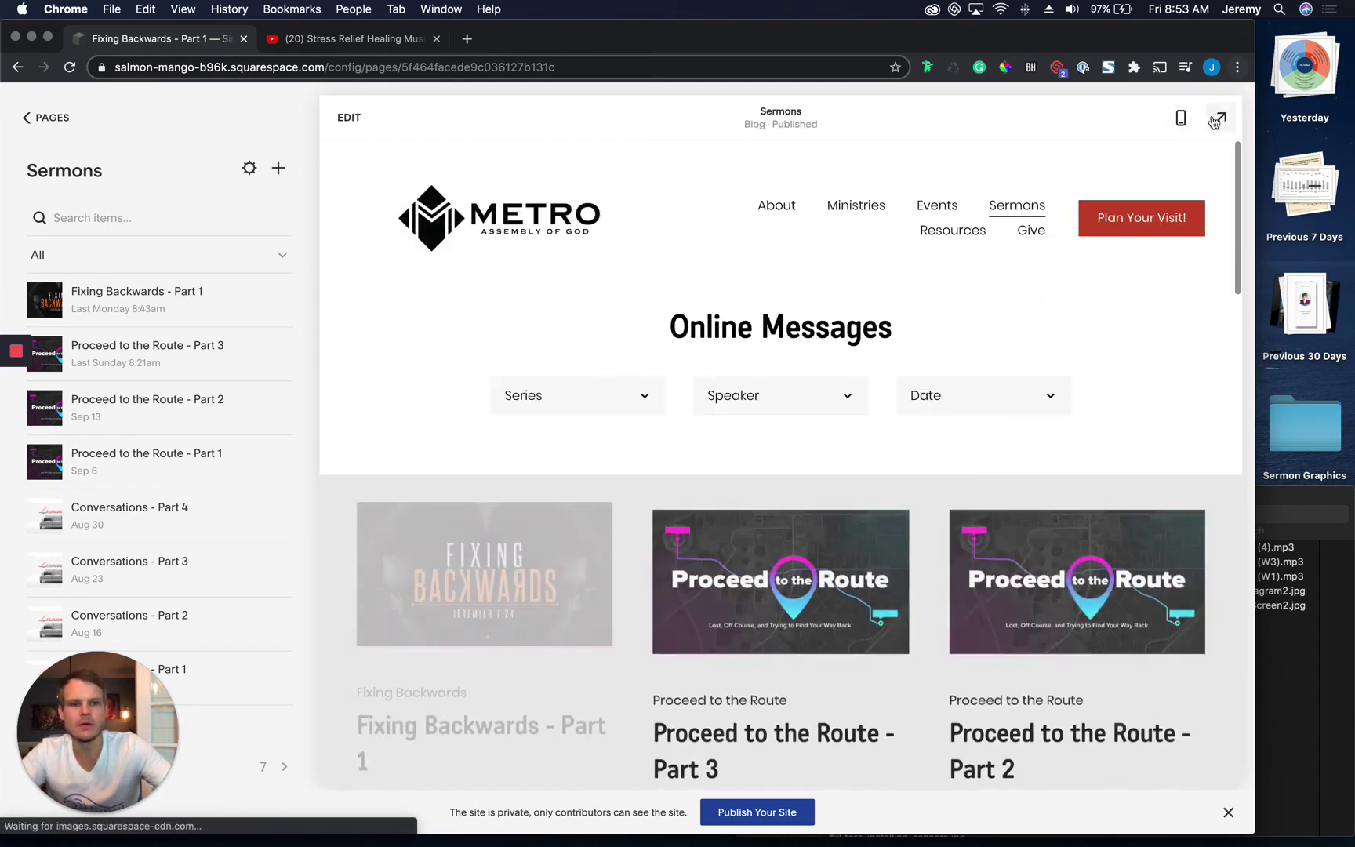
# Expand the preview to full width and check the Series, Speaker and Date filter lists
pyautogui.click(1220, 117)
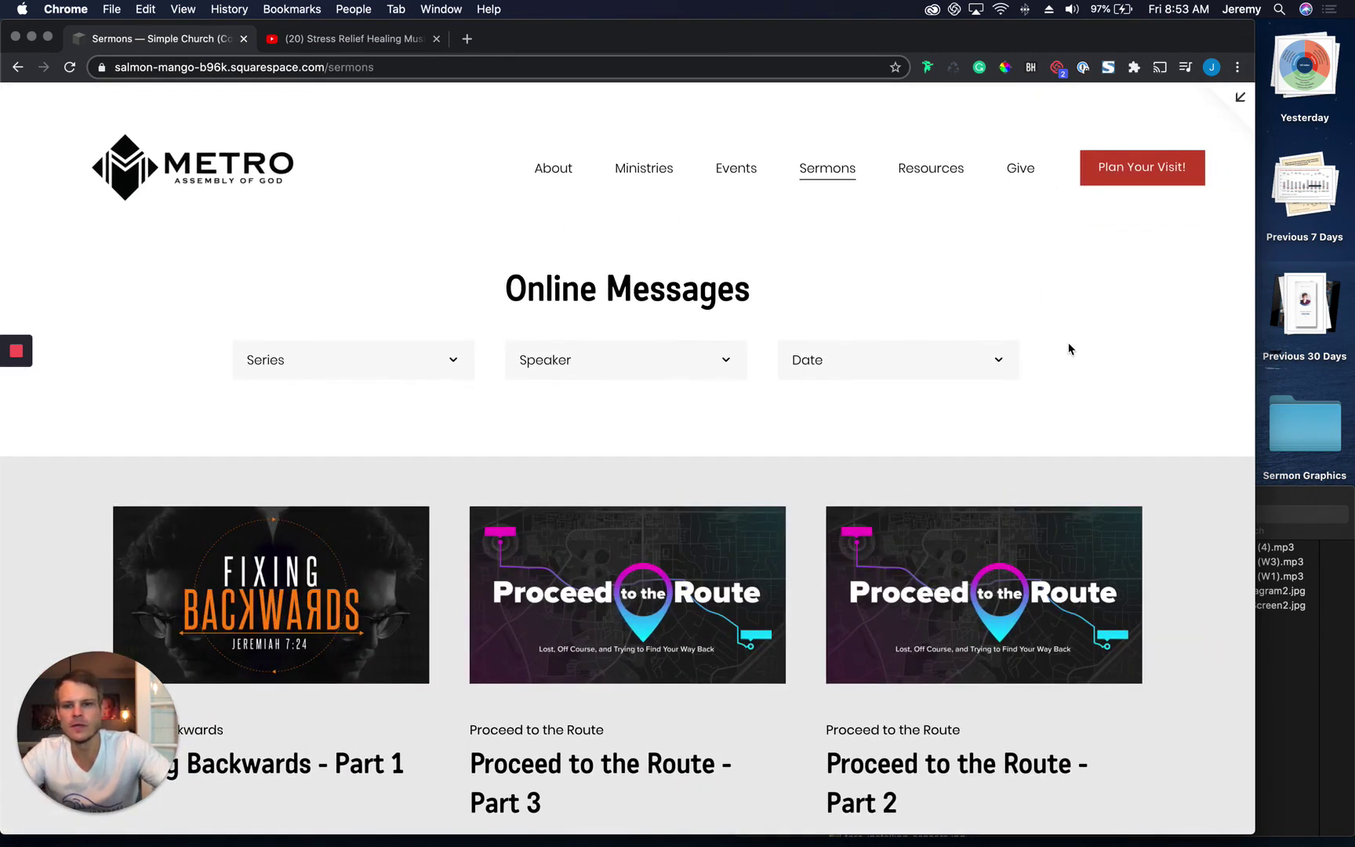
pyautogui.scroll(-5, 1065, 346)
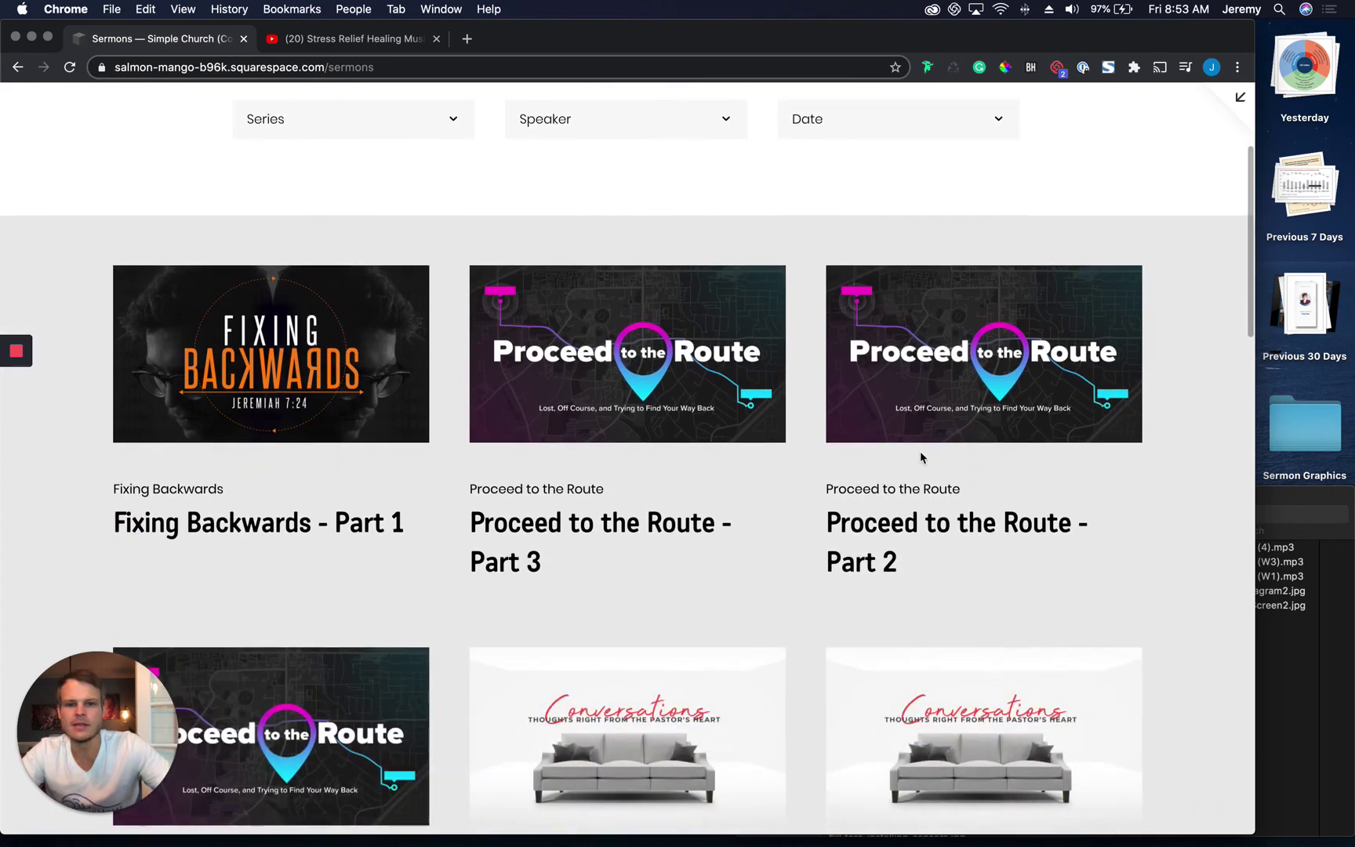
pyautogui.scroll(5, 920, 451)
pyautogui.click(451, 360)
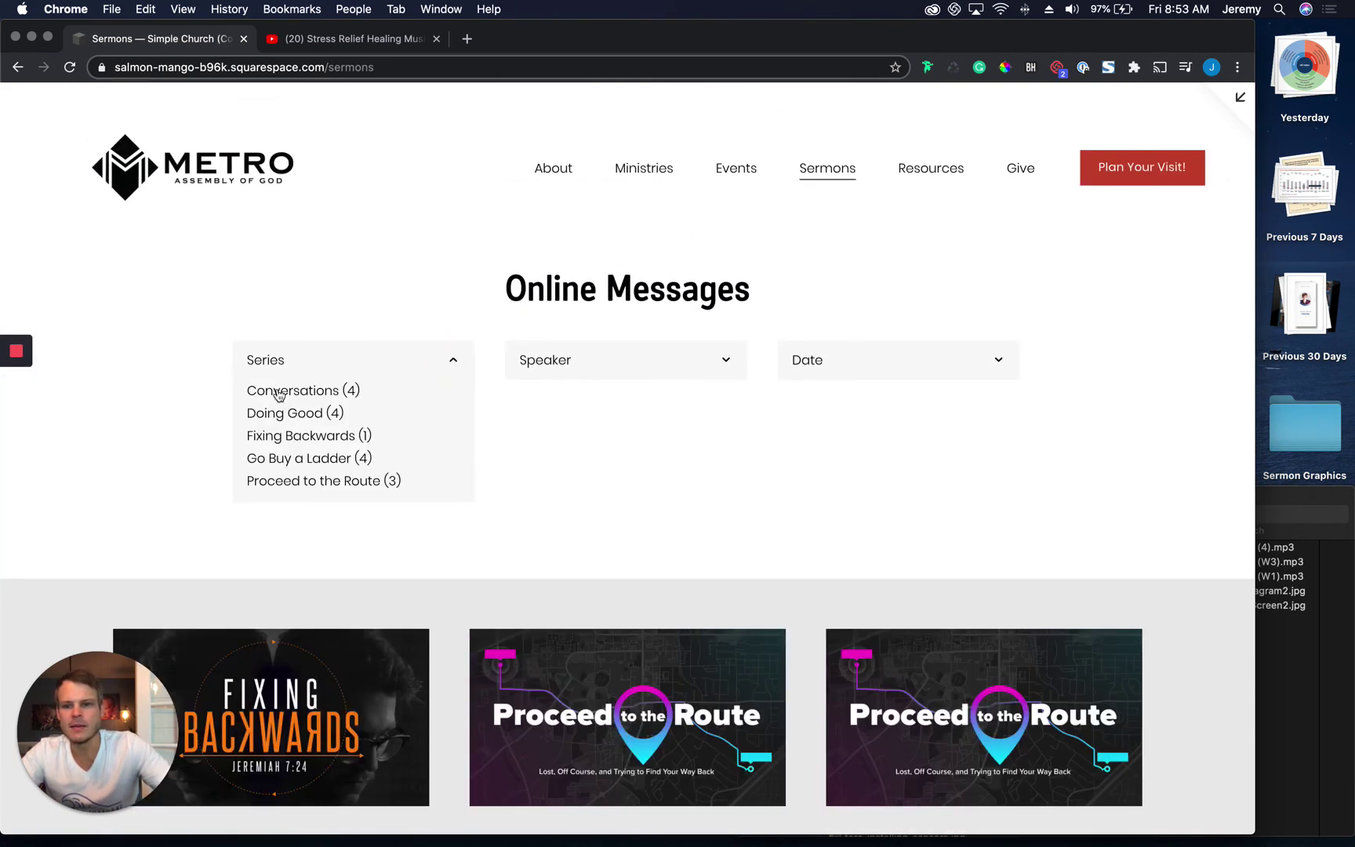
pyautogui.click(677, 378)
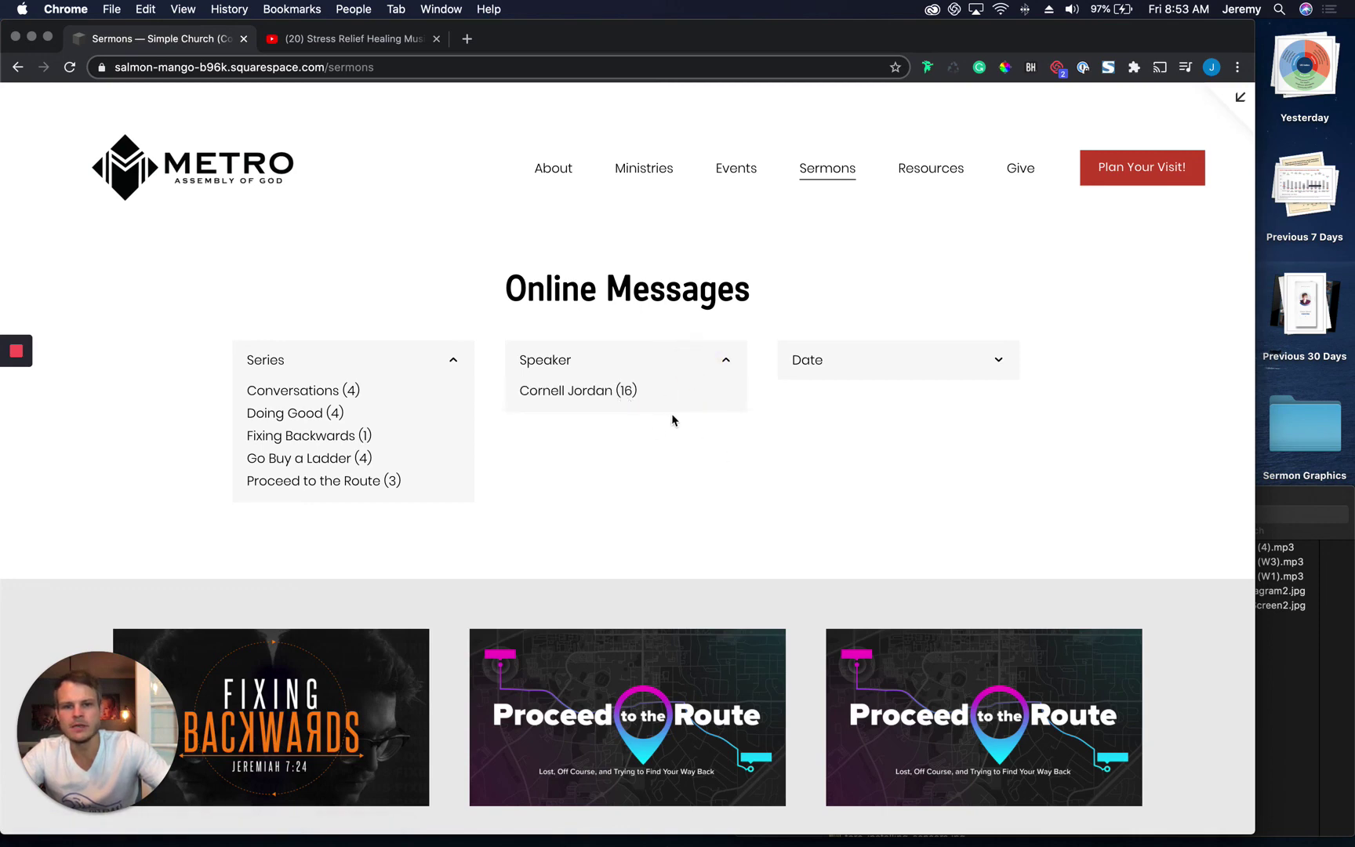
pyautogui.click(721, 360)
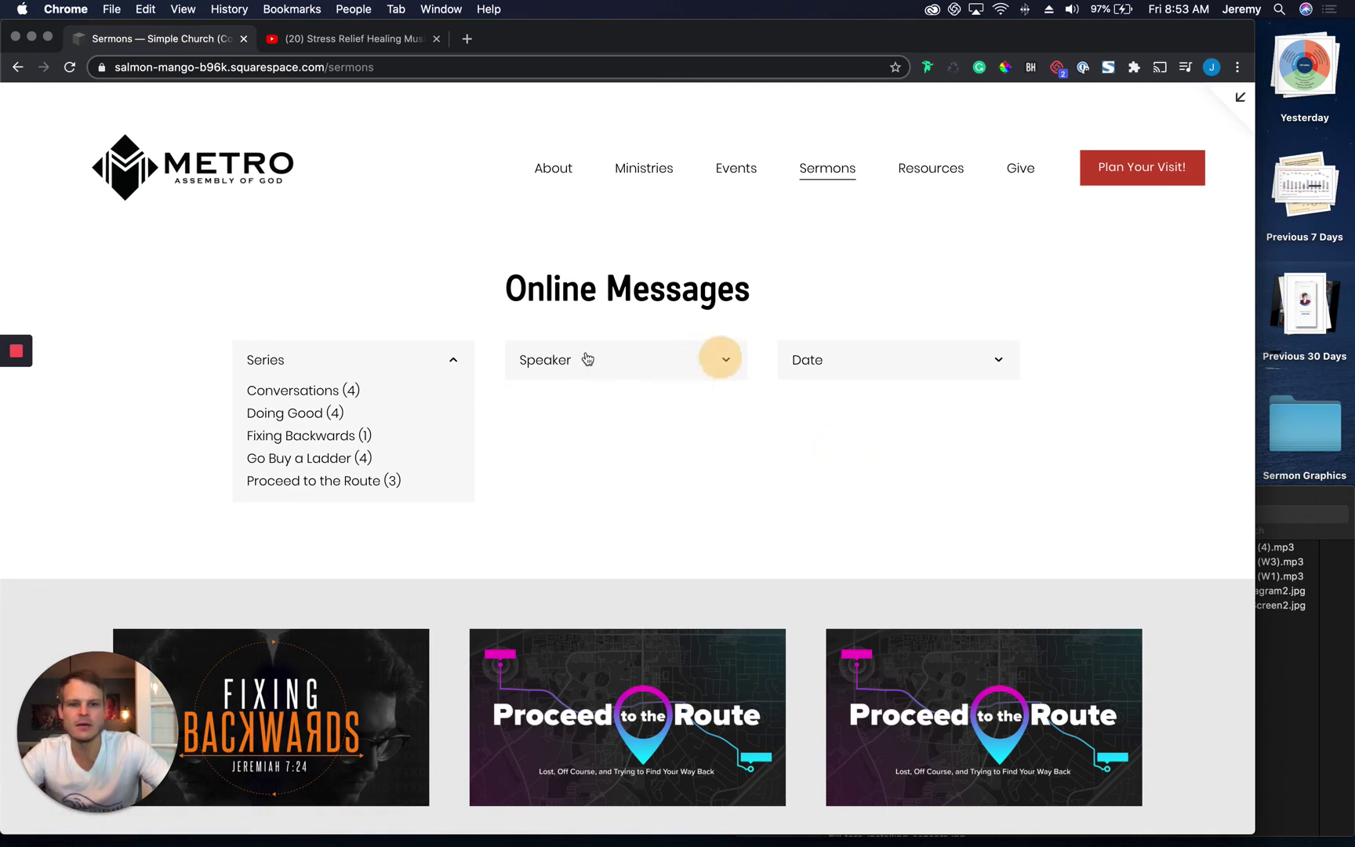
pyautogui.click(457, 359)
pyautogui.click(876, 367)
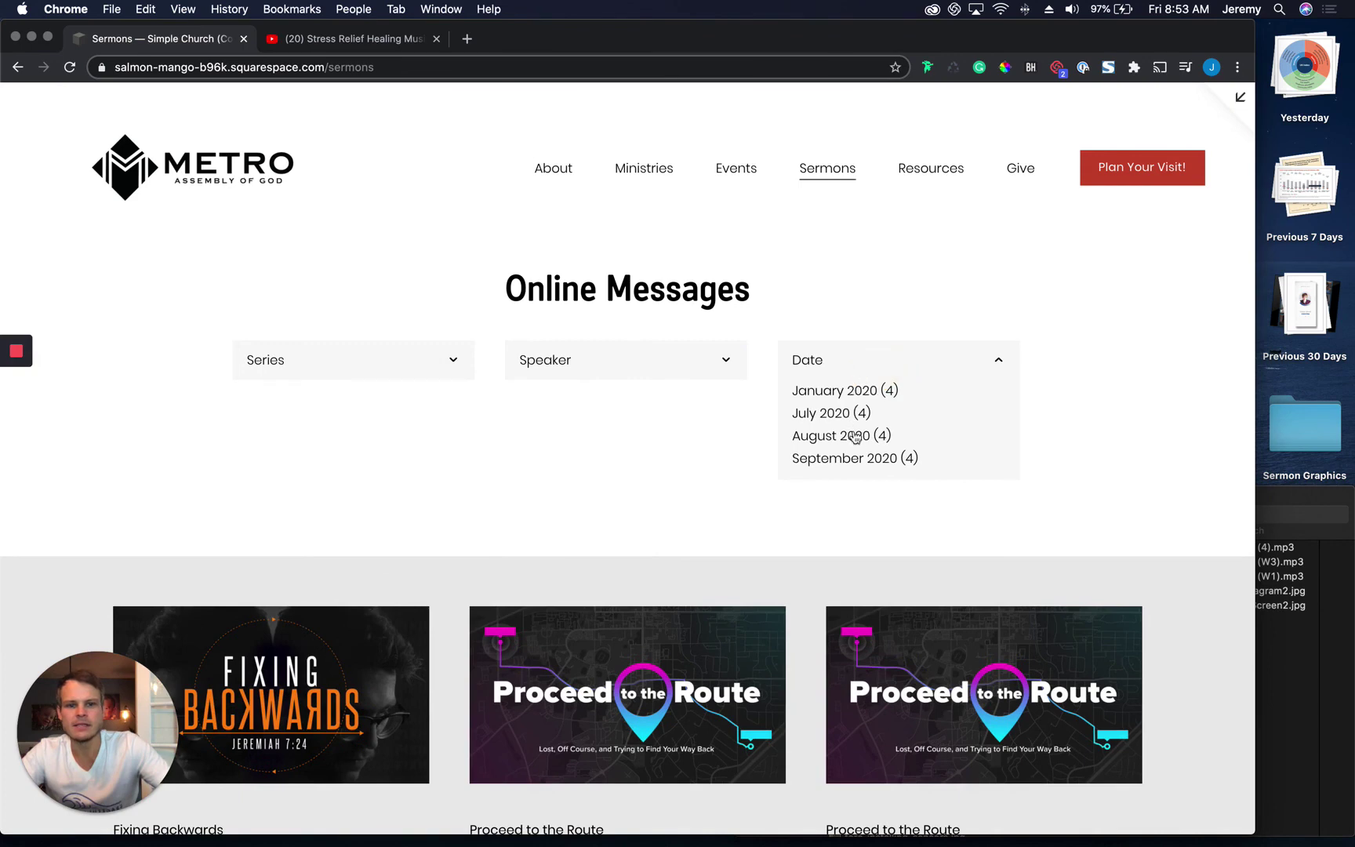
pyautogui.click(1001, 365)
pyautogui.scroll(-3, 1176, 374)
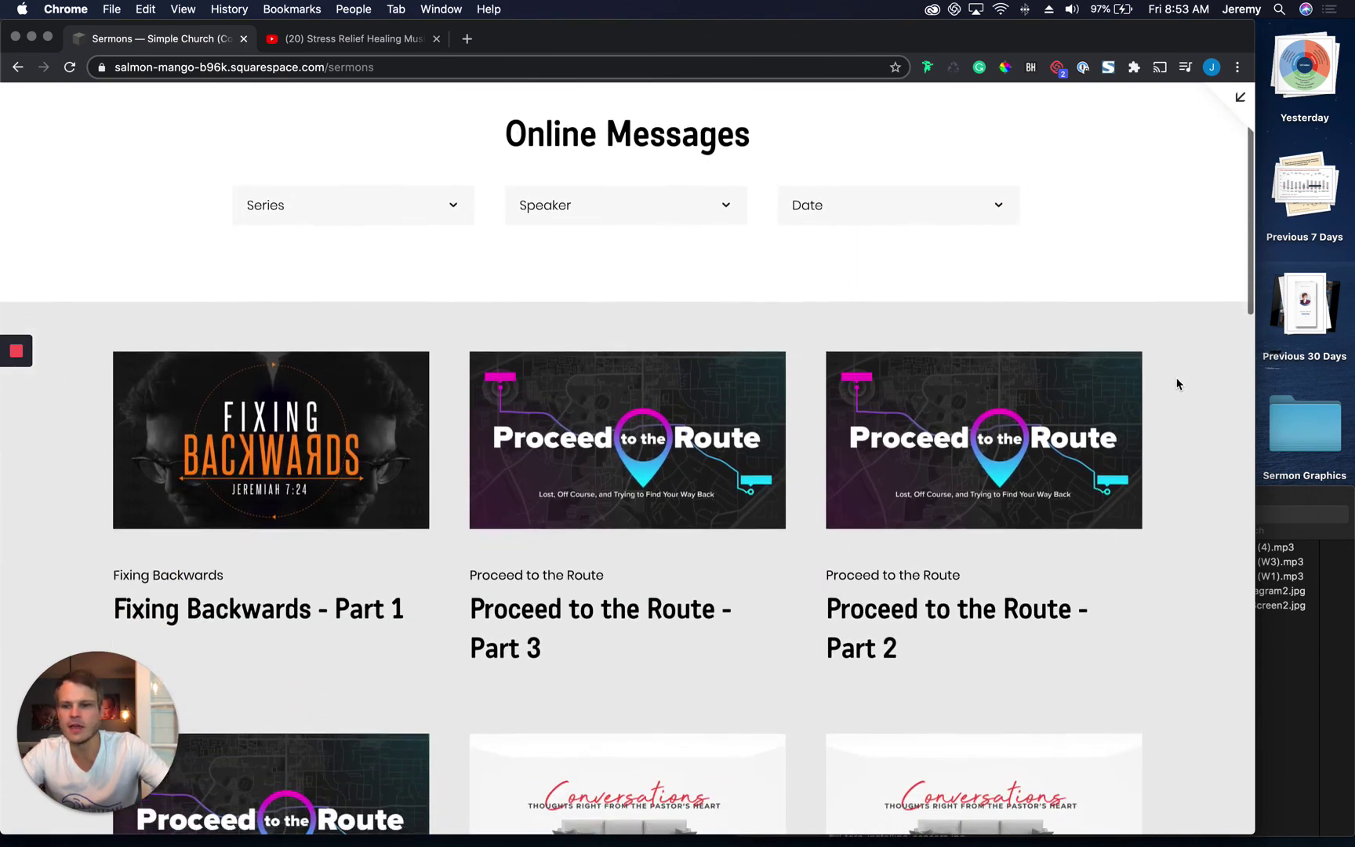
pyautogui.scroll(-1, 1176, 384)
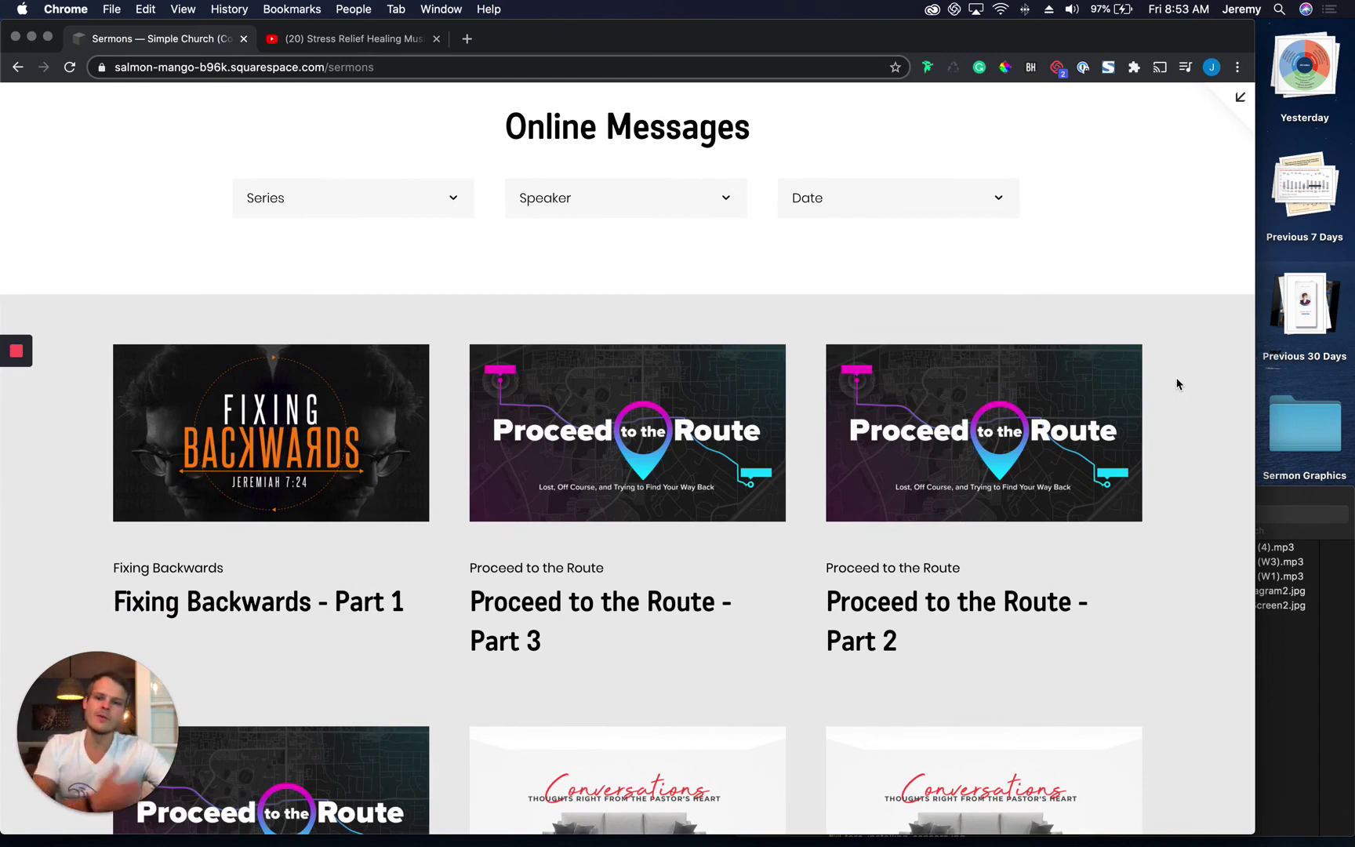